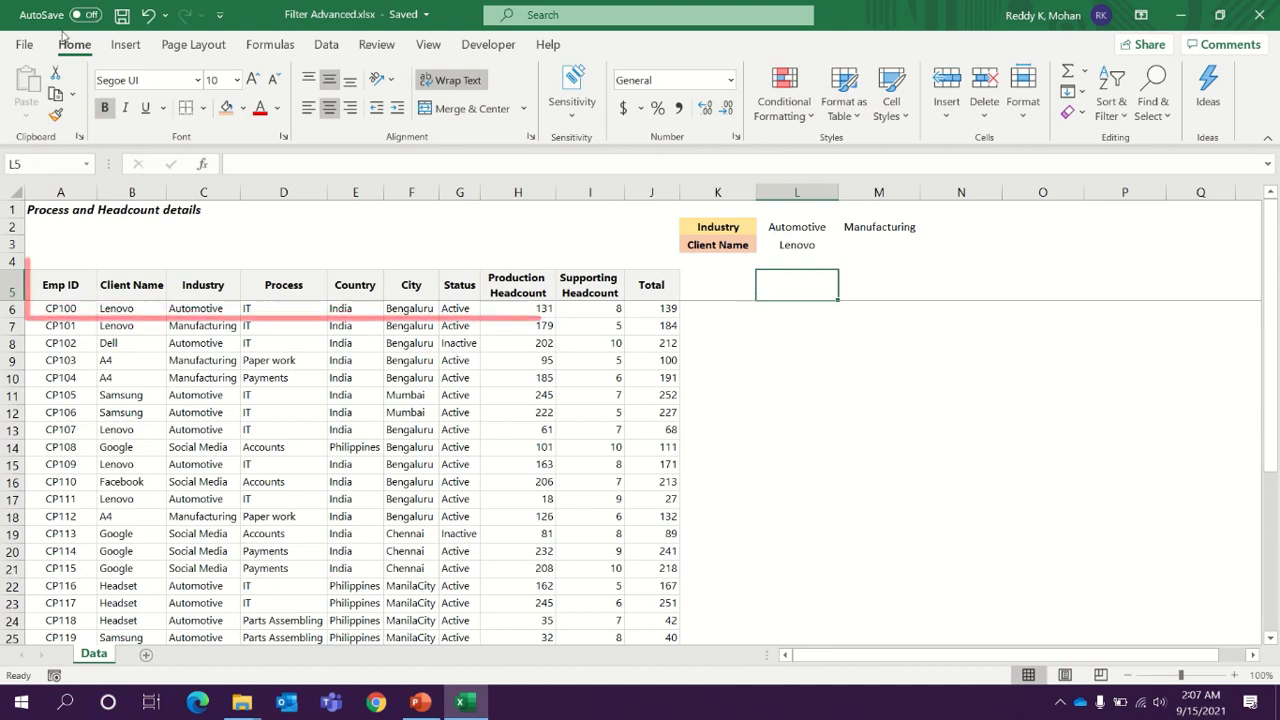
Copy the Emp ID, Industry, Country, Status and both headcount headers into L5:Q5
left_click(60, 285)
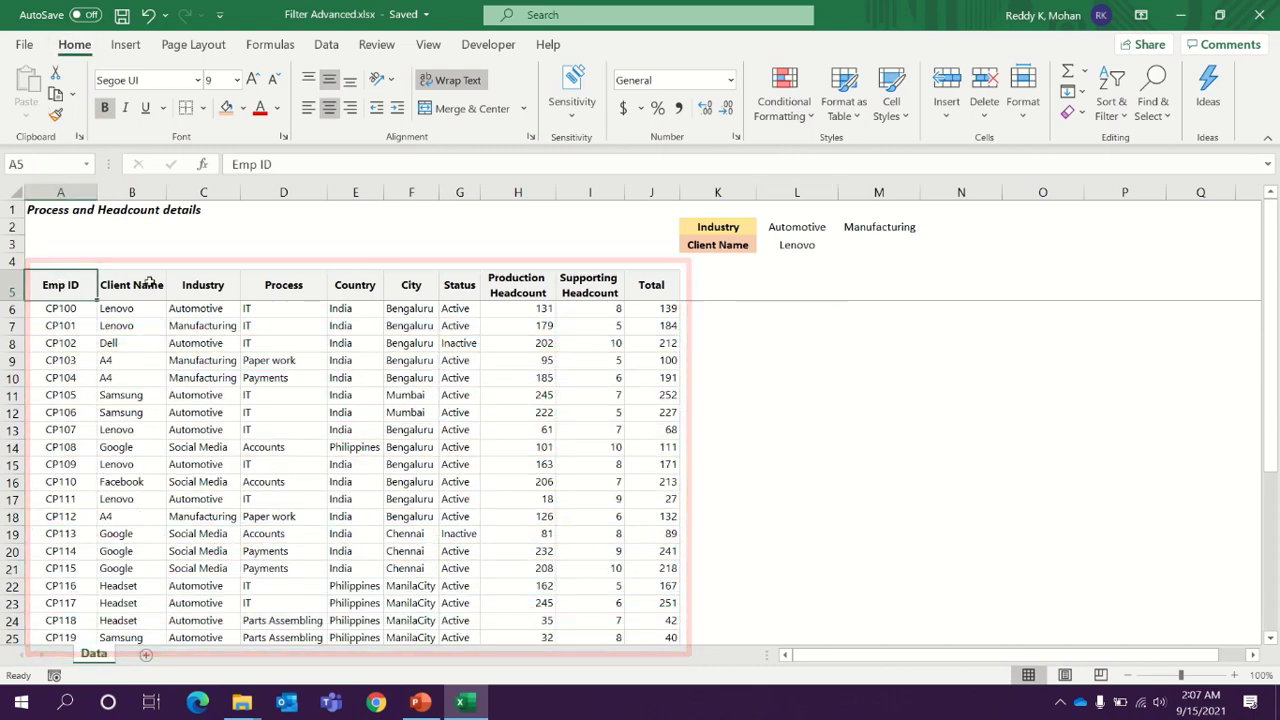
left_click(148, 284)
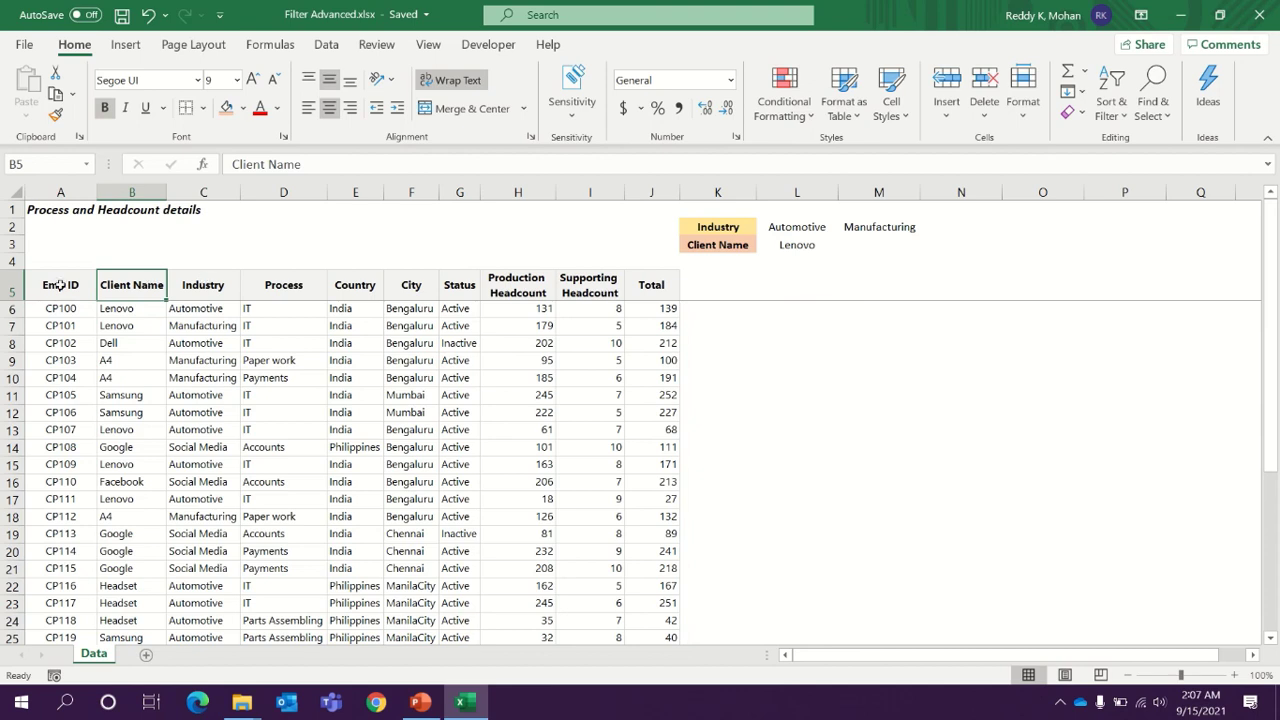
left_click_drag(60, 285, 628, 287)
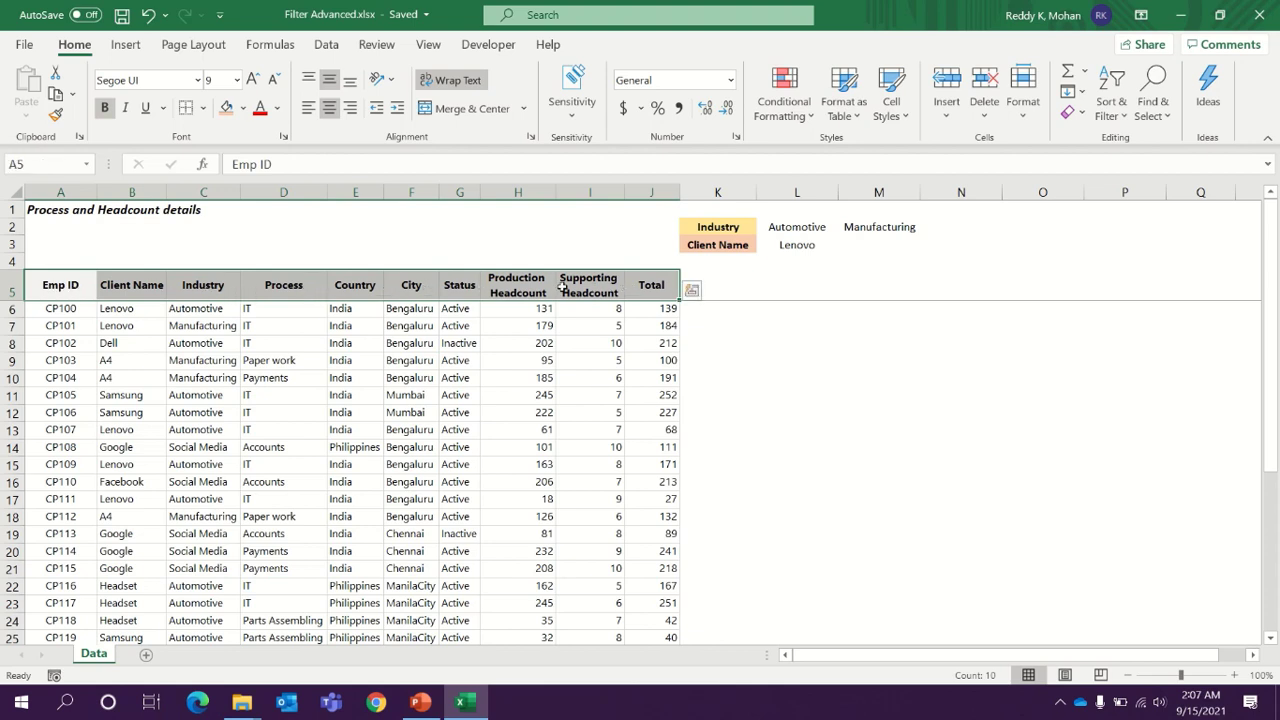
left_click(60, 287)
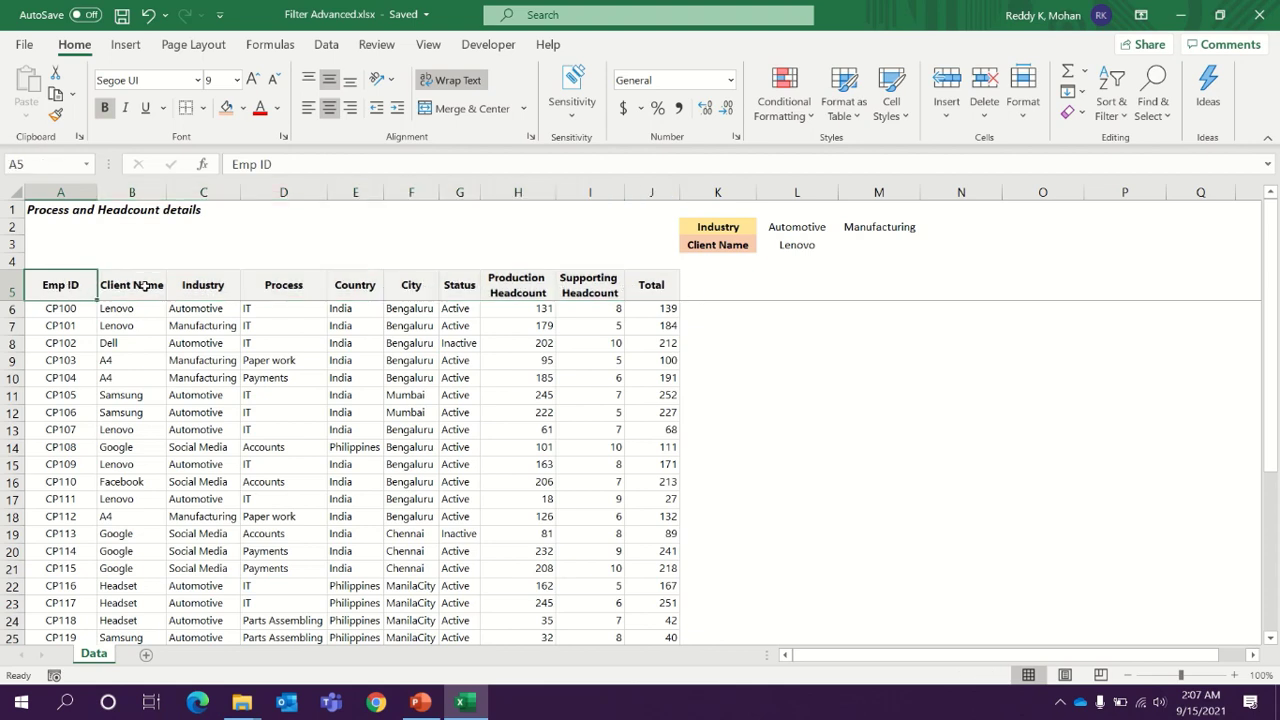
left_click(203, 287, "ctrl")
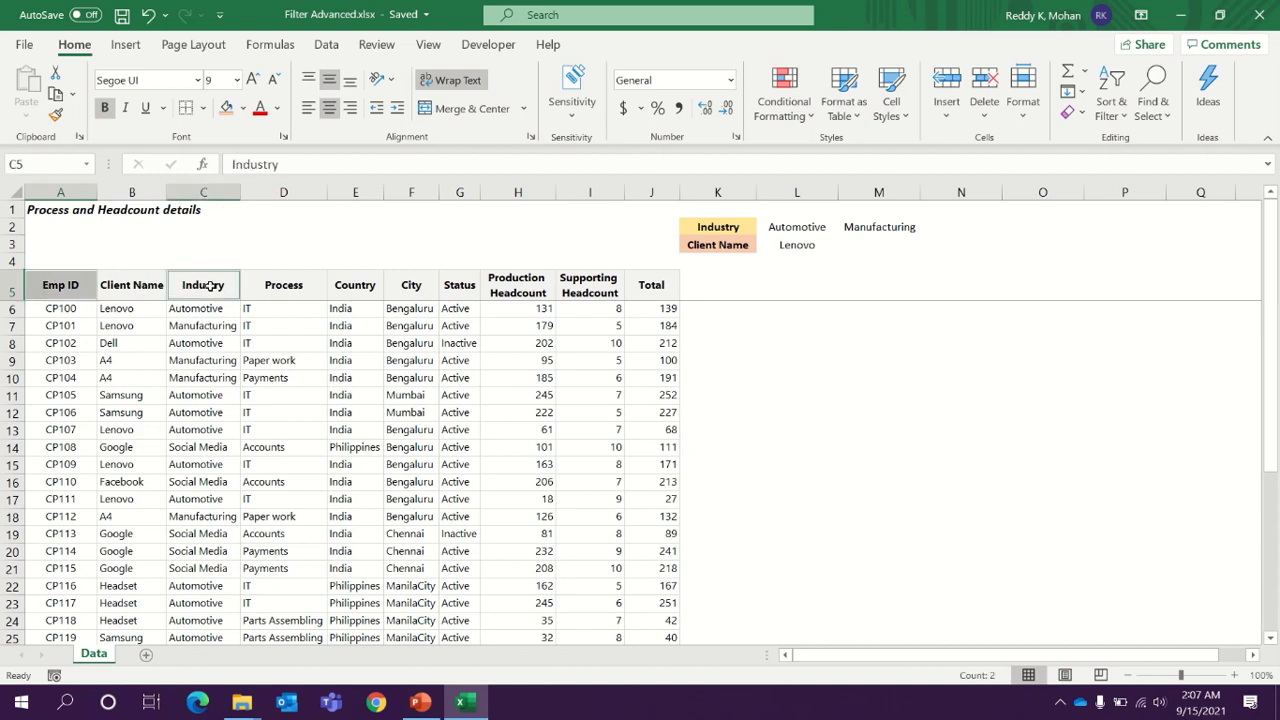
left_click(361, 288, "ctrl")
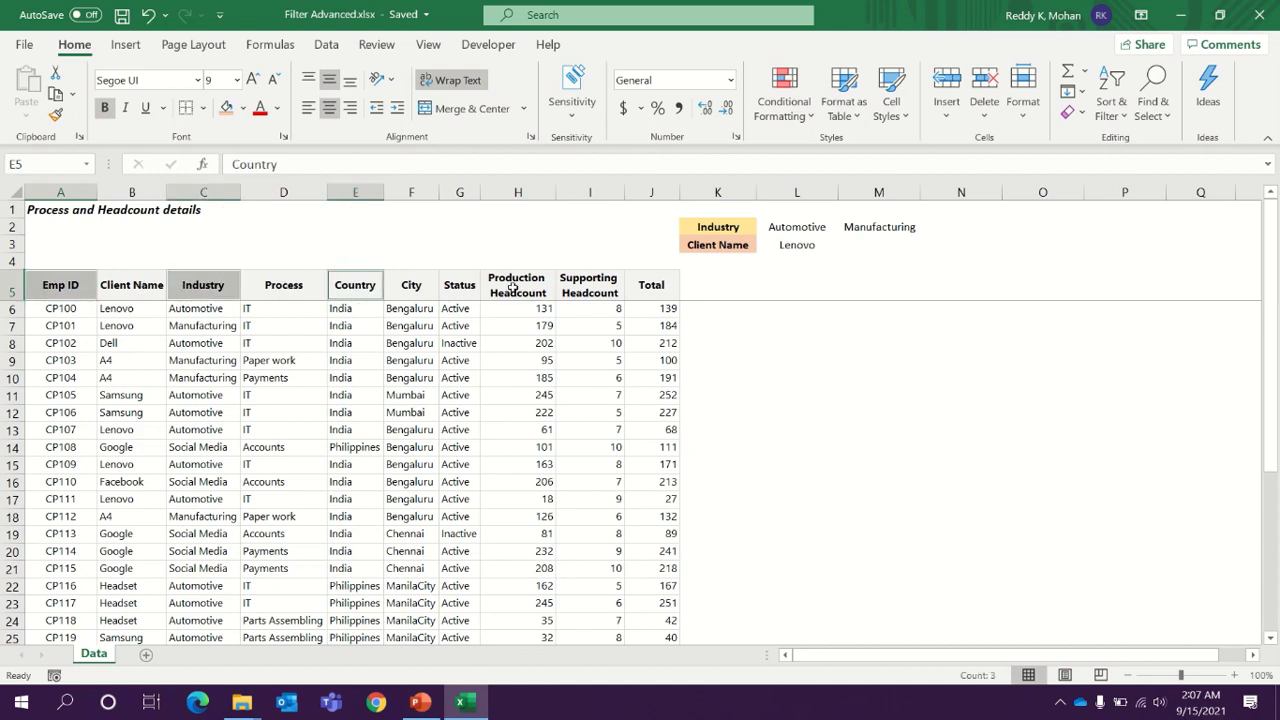
left_click_drag(470, 288, 603, 288)
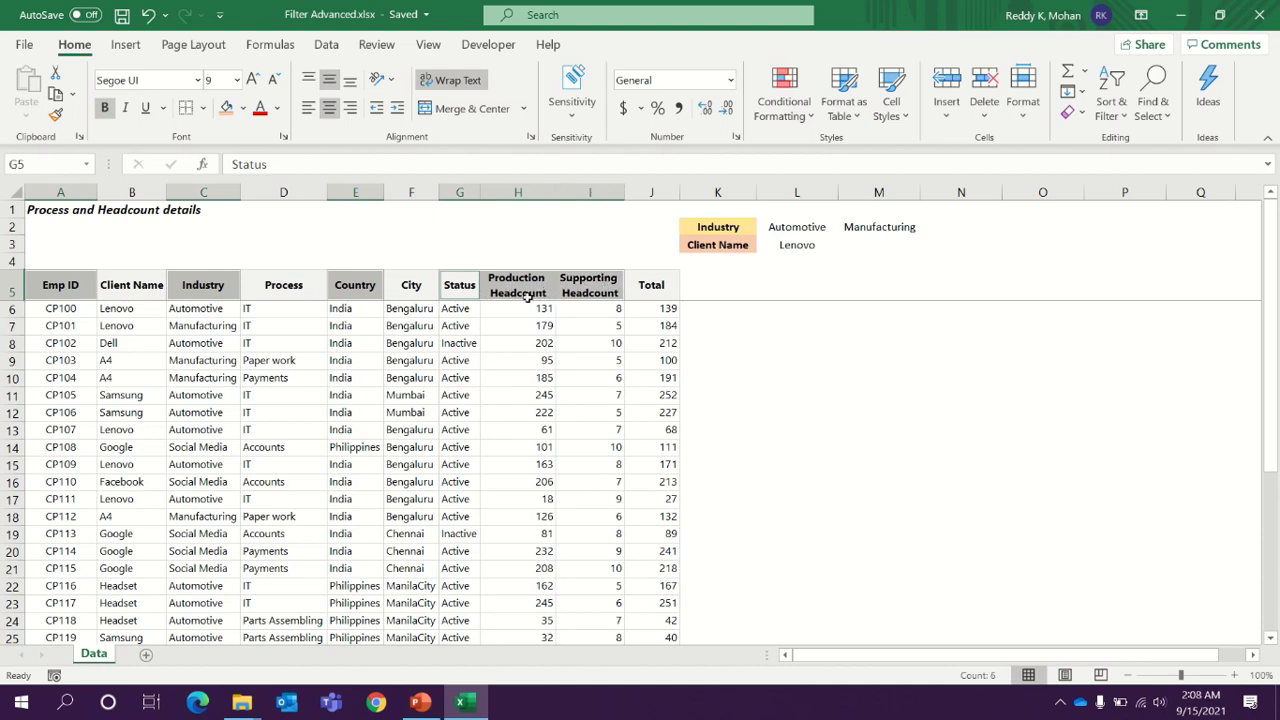
key("ctrl+c")
left_click(785, 287)
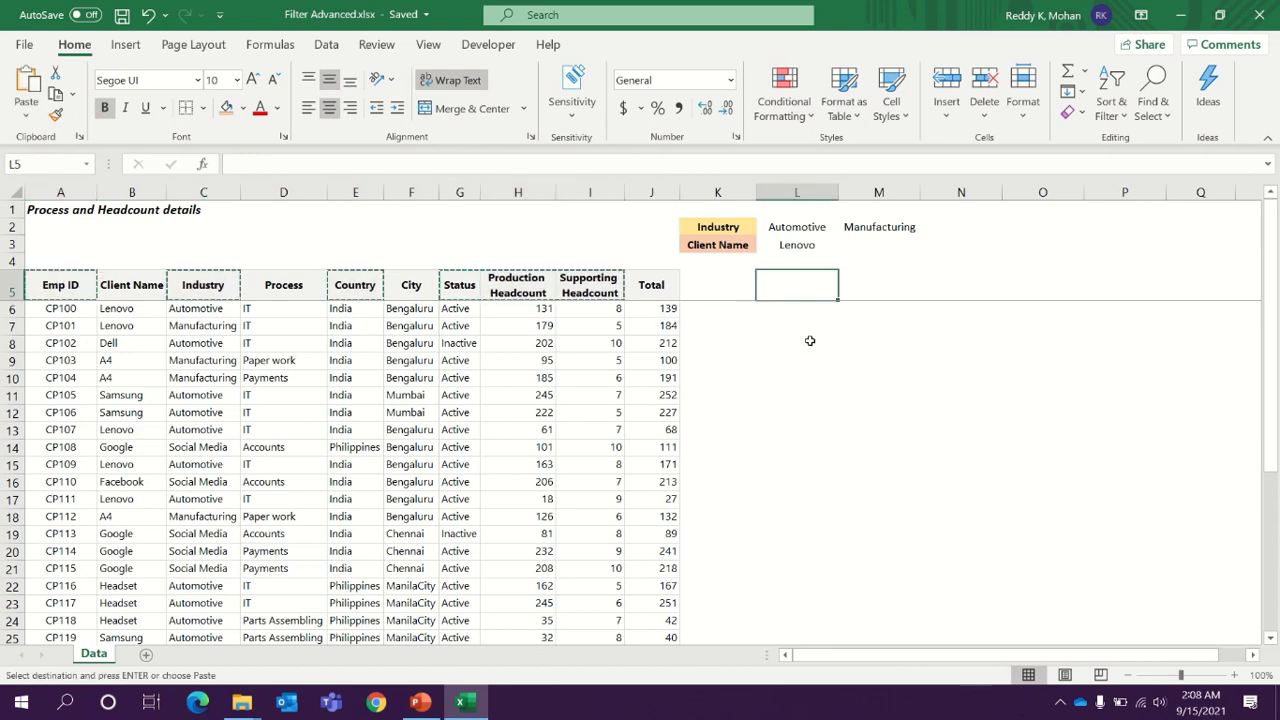
key("ctrl+v")
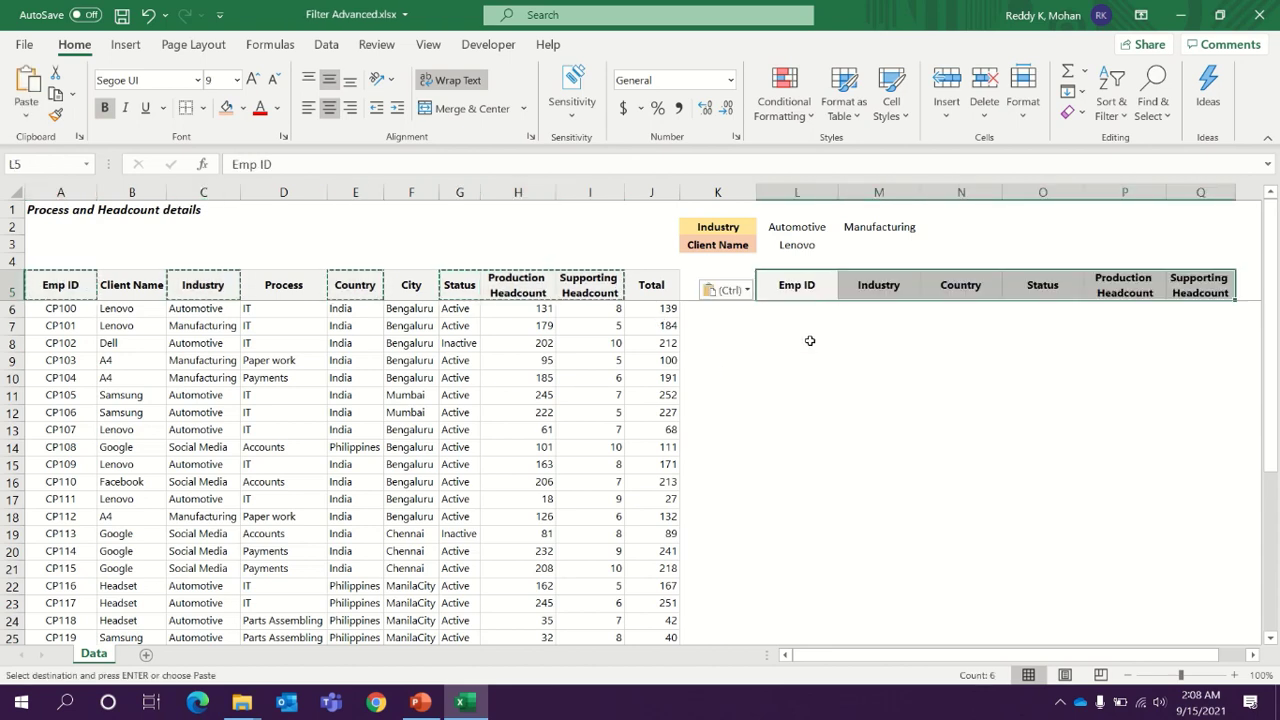
key("ctrl+Home")
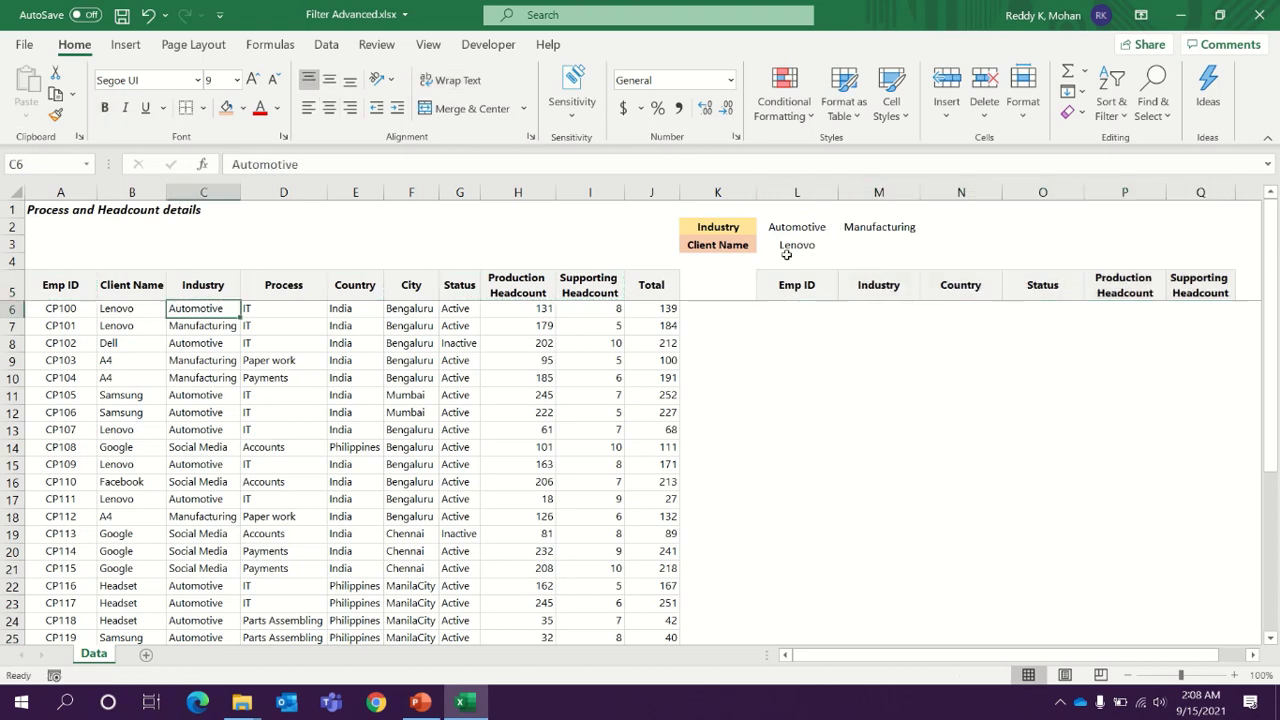
In L6, start a FILTER formula over the source range A6:J35
left_click_drag(797, 228, 789, 245)
left_click(786, 245)
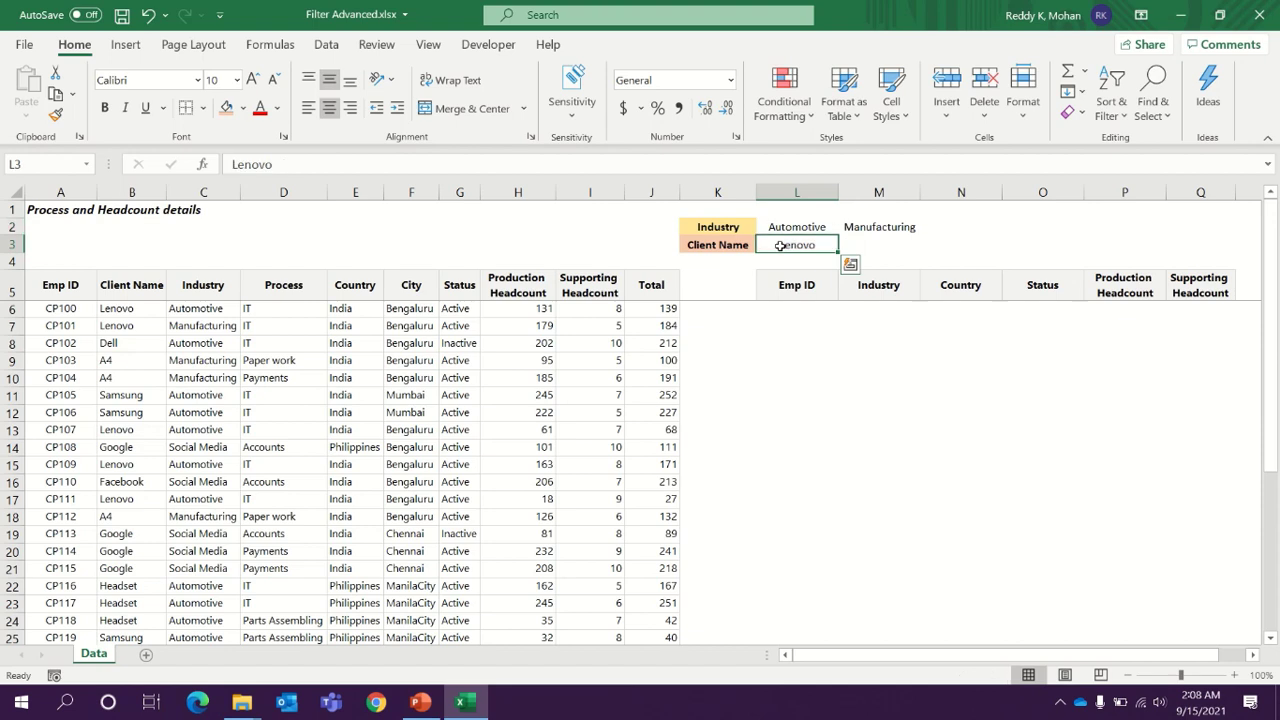
key("Down")
key("Down")
key("Down")
type("=fil")
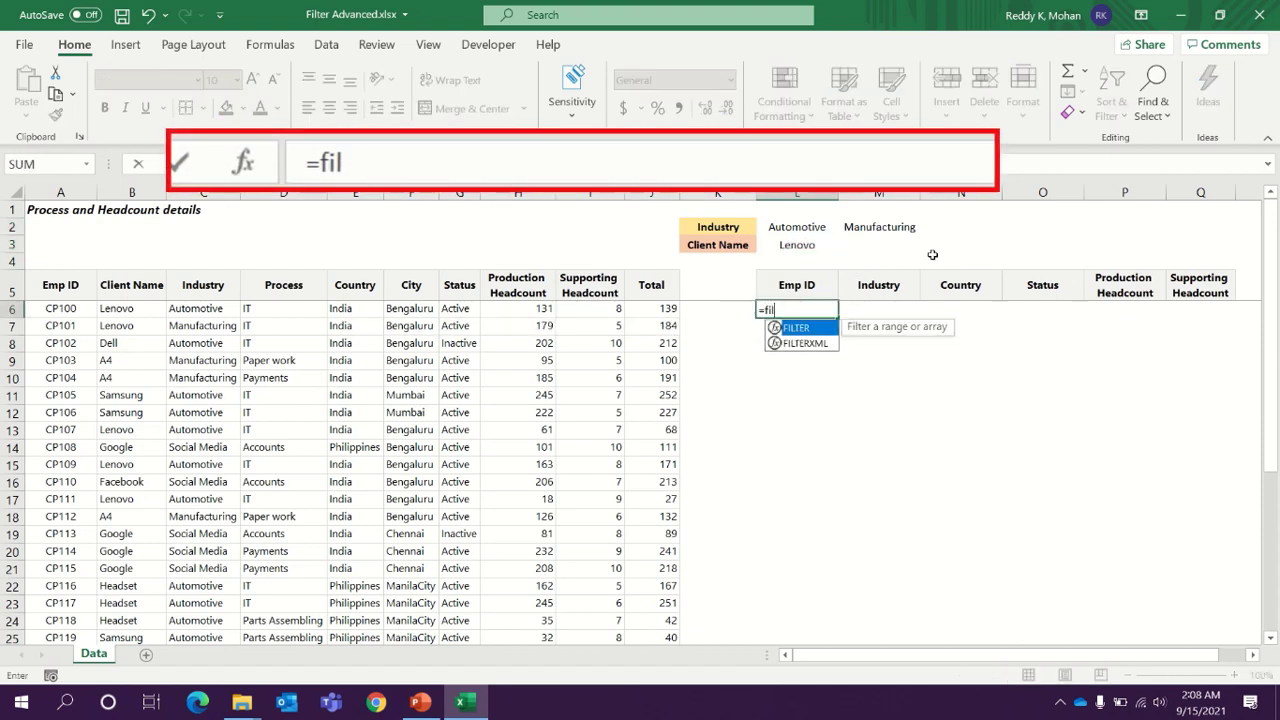
key("Tab")
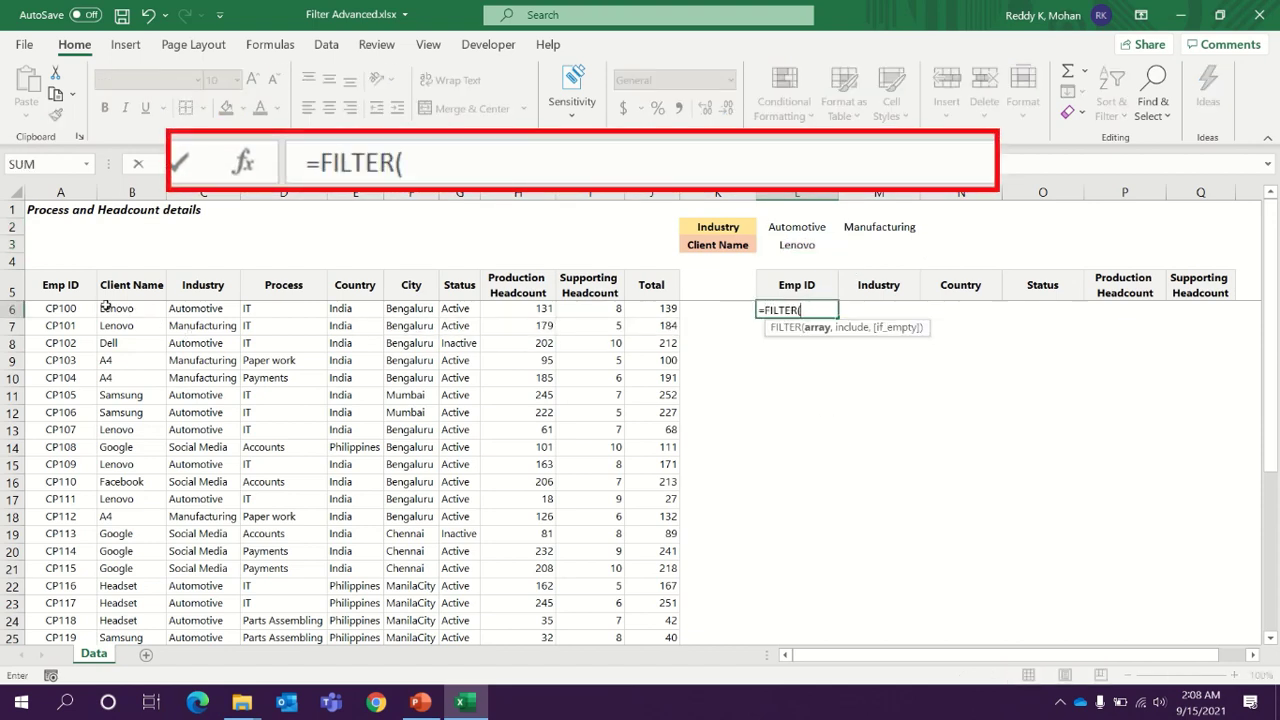
left_click(57, 308)
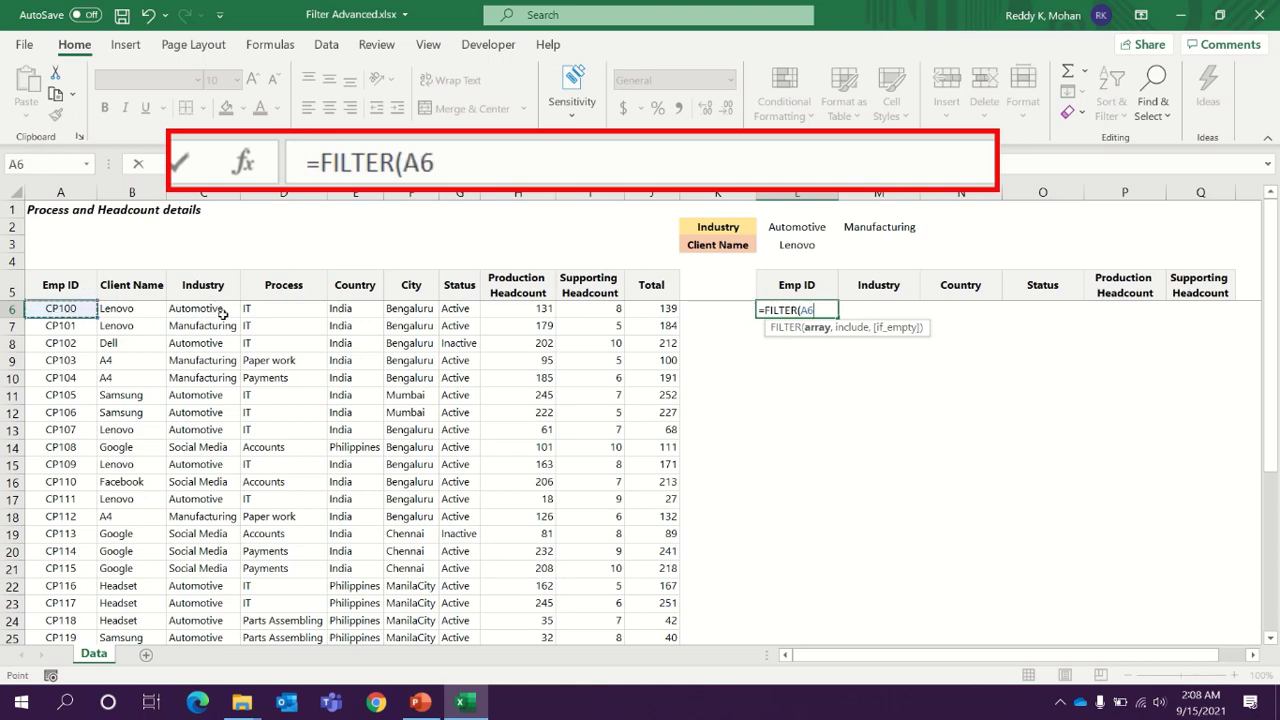
key("ctrl+shift+Right")
key("ctrl+shift+Down")
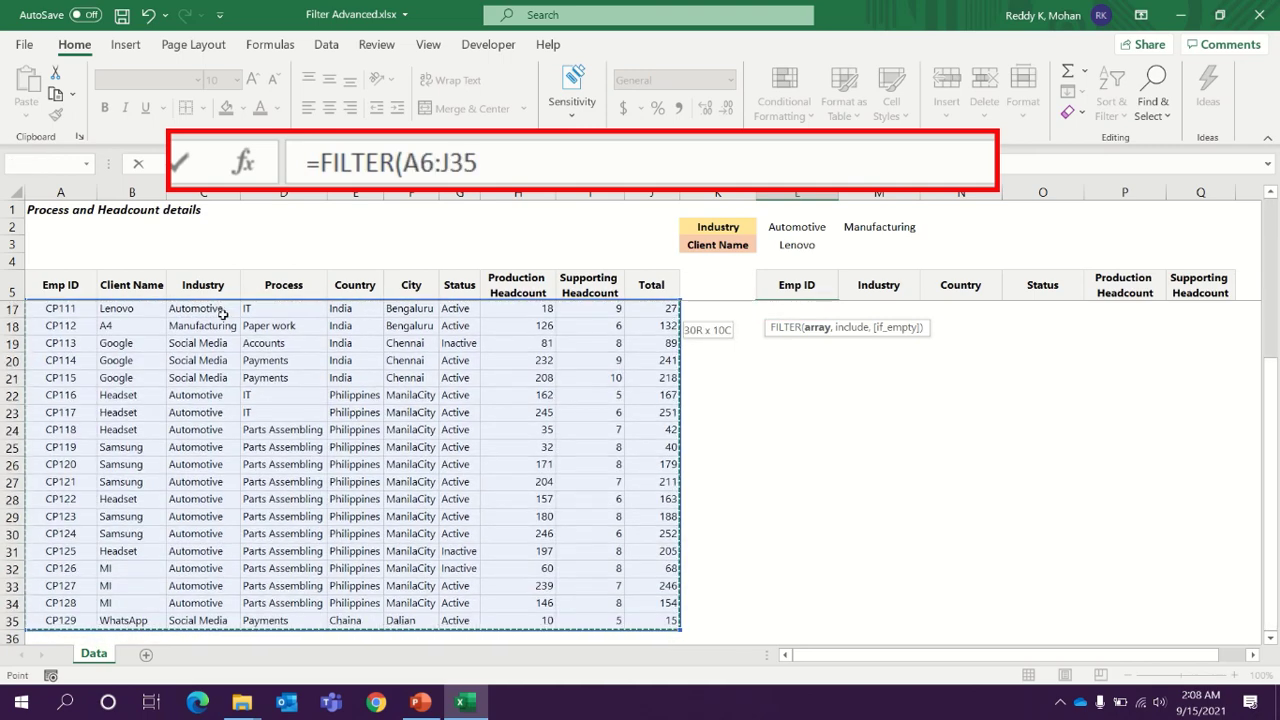
type(",")
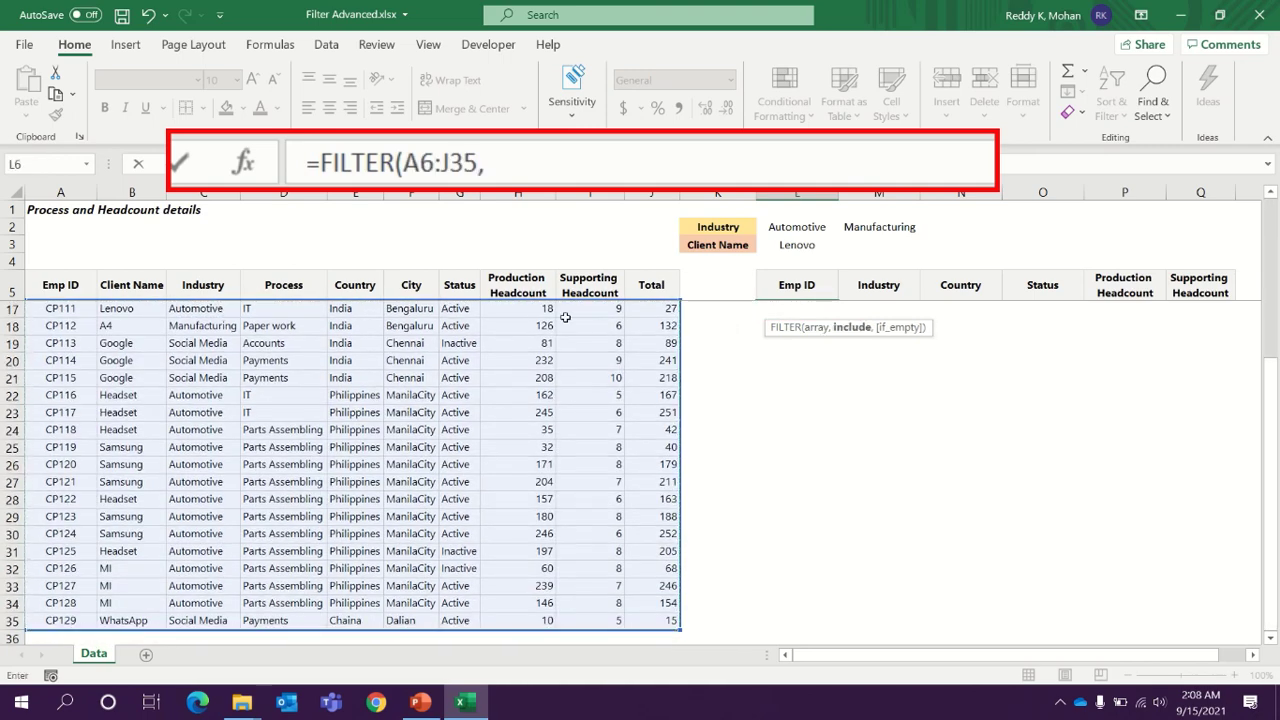
Add the Industry condition (C6:C35=L2) to match Automotive
scroll(565, 317, "up", 4)
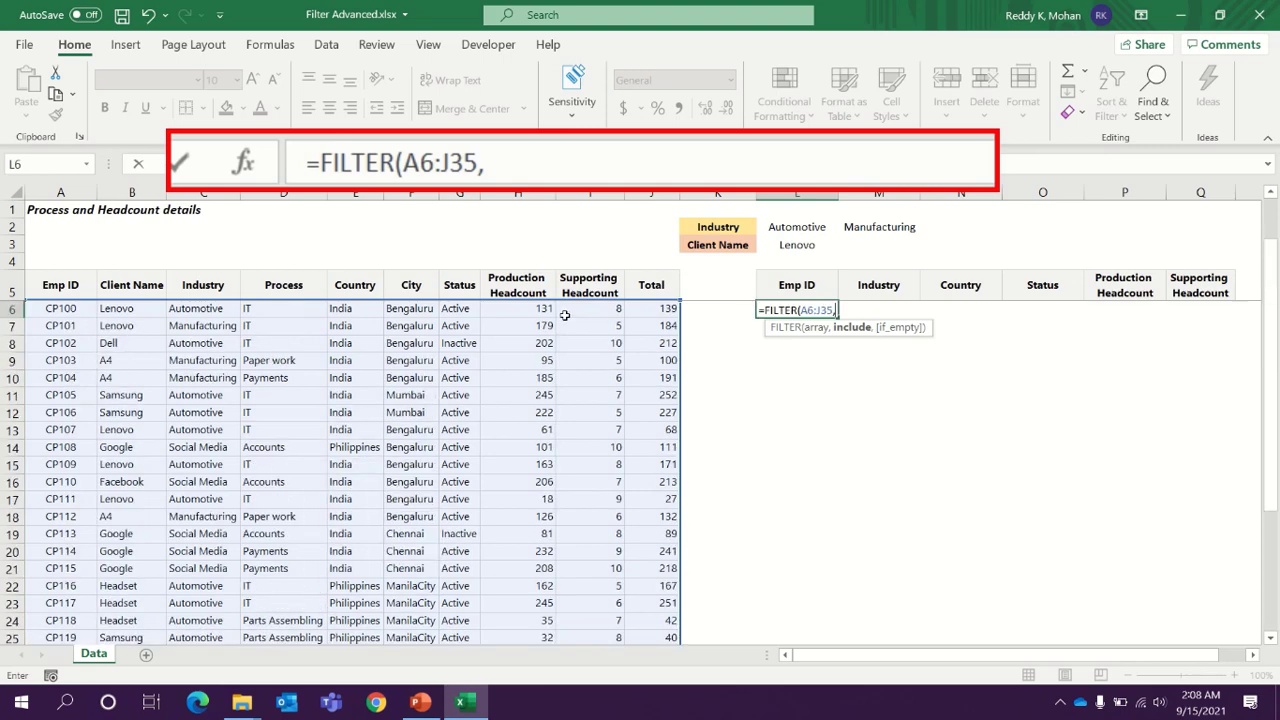
left_click(200, 308)
key("ctrl+shift+Down")
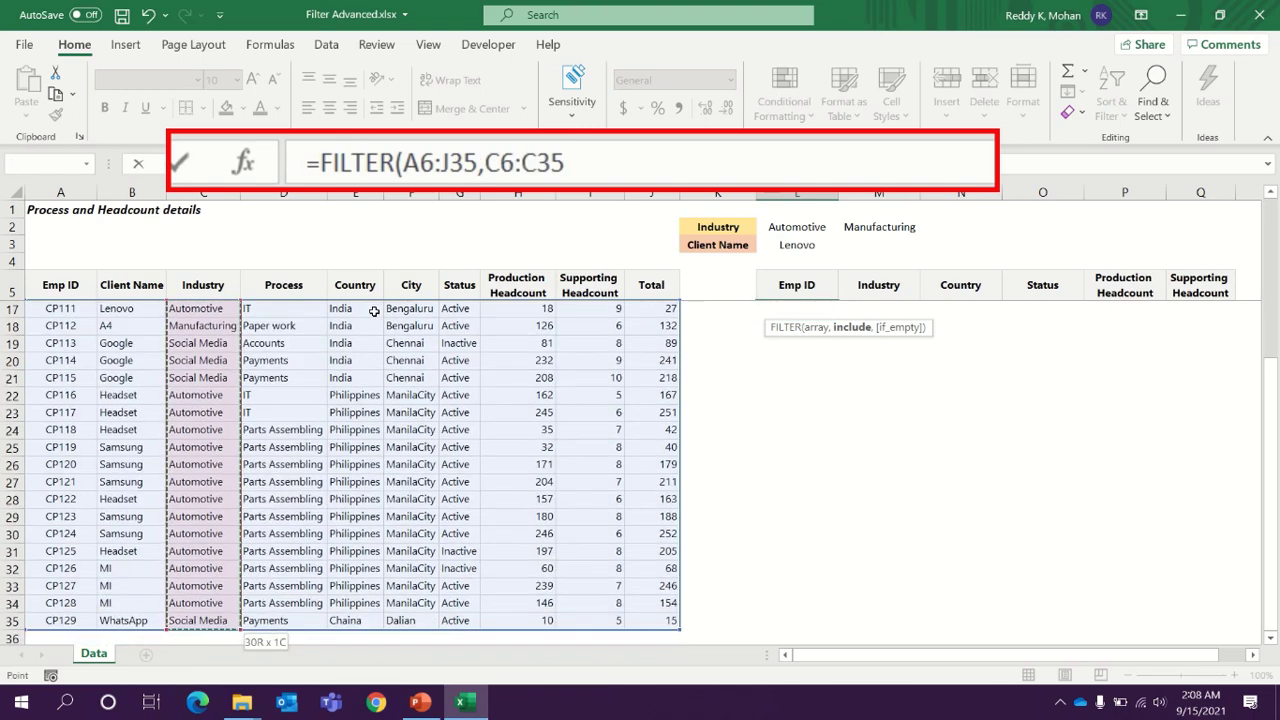
type("=")
left_click(801, 228)
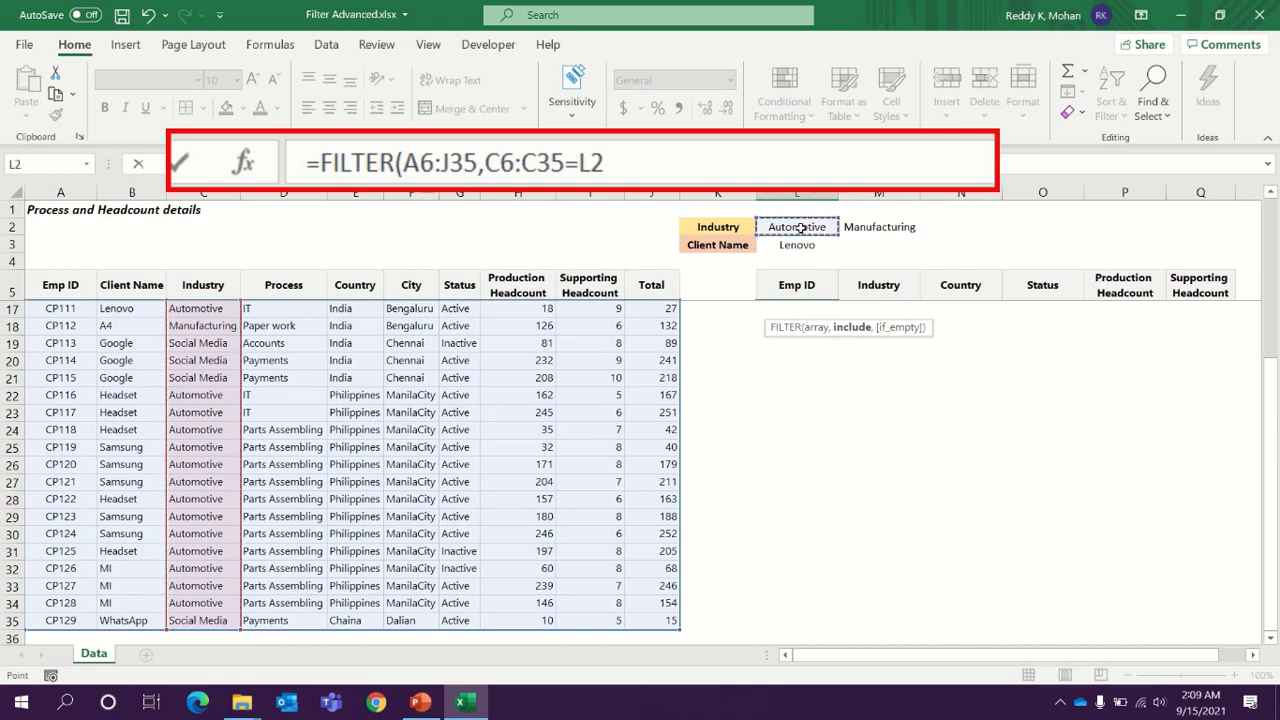
type(")")
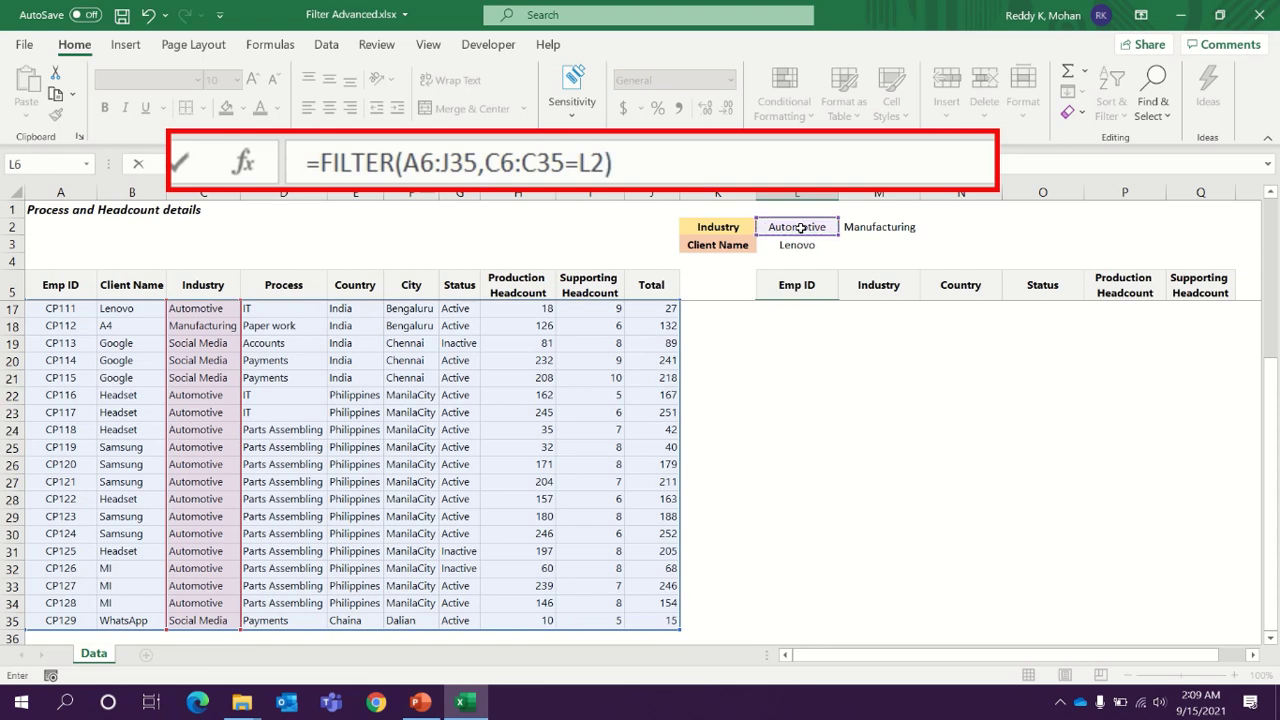
left_click(487, 160)
type("(")
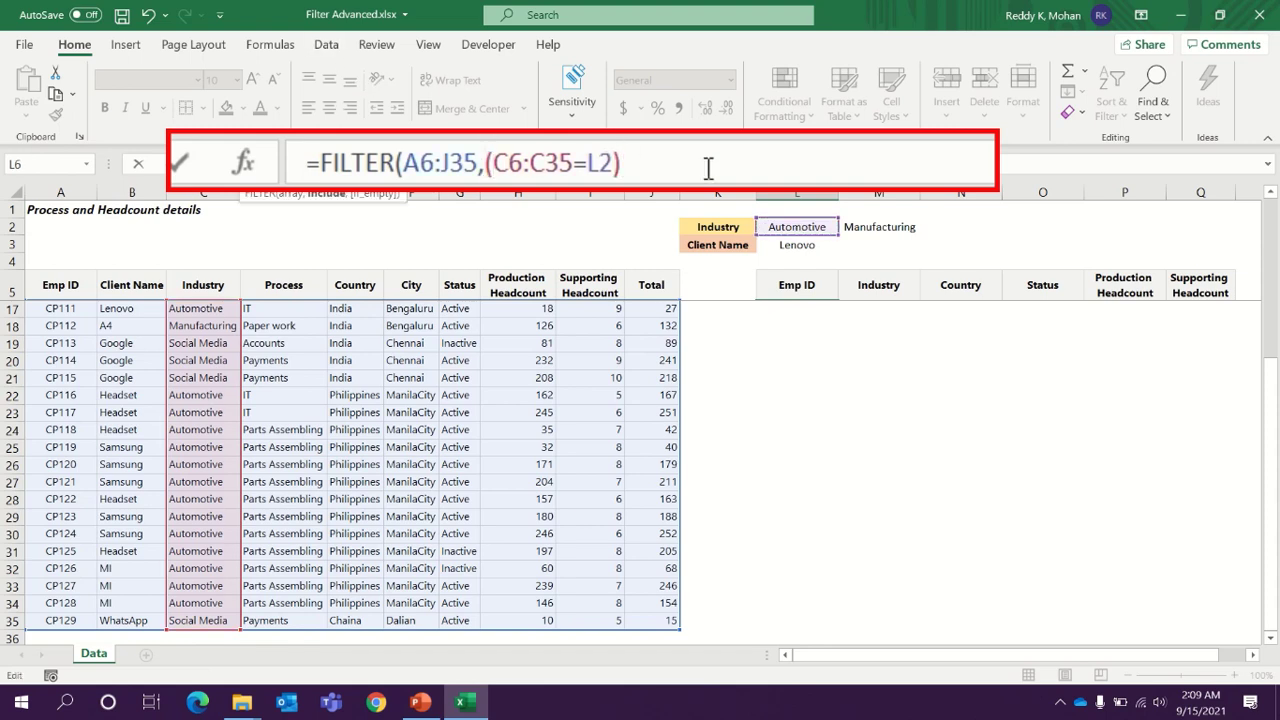
left_click(700, 157)
type("*(")
Multiply in the Lenovo condition (B6:B35=L3) and commit, returning CP100, CP107, CP109, CP111
left_click(117, 308)
key("ctrl+Up")
key("Down")
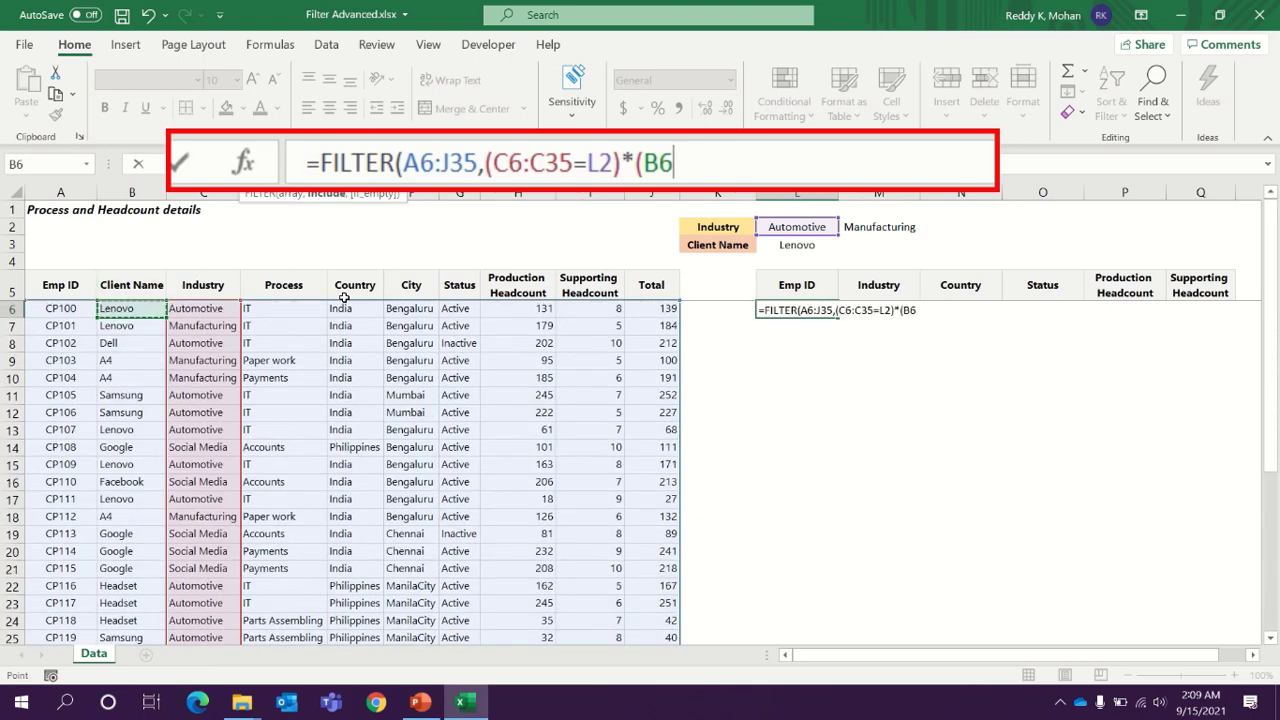
key("ctrl+shift+Down")
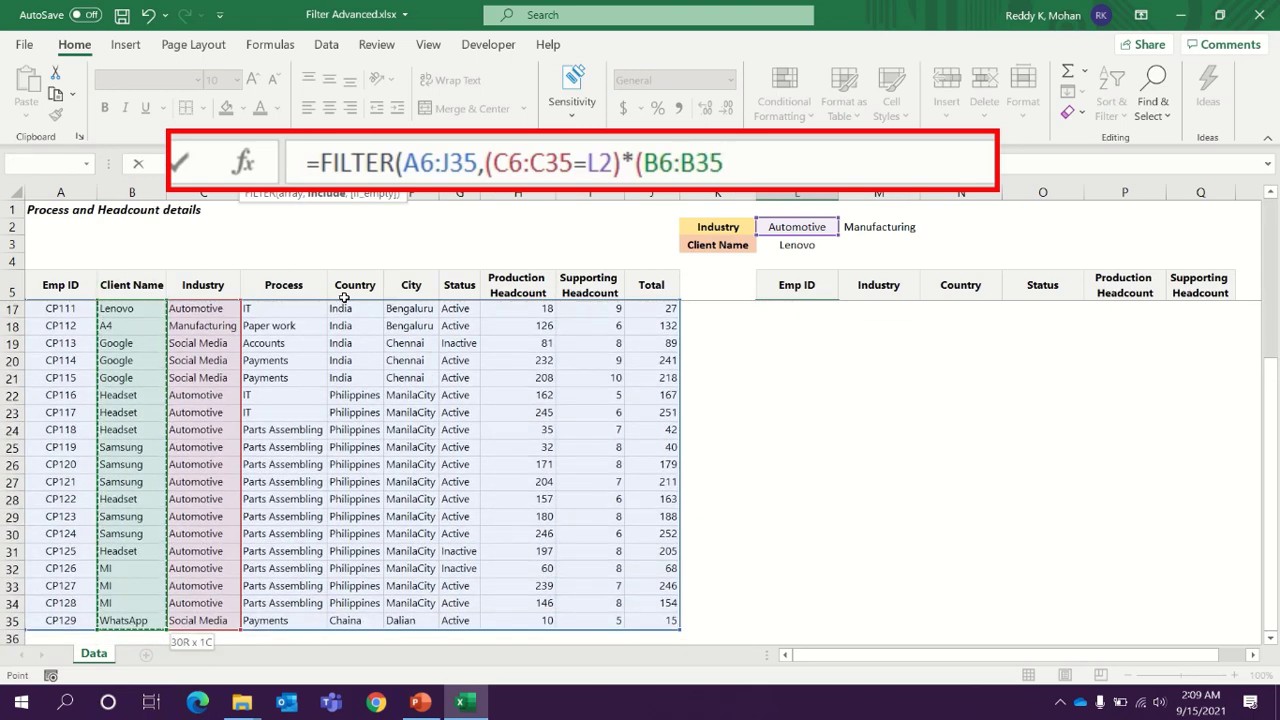
type("=")
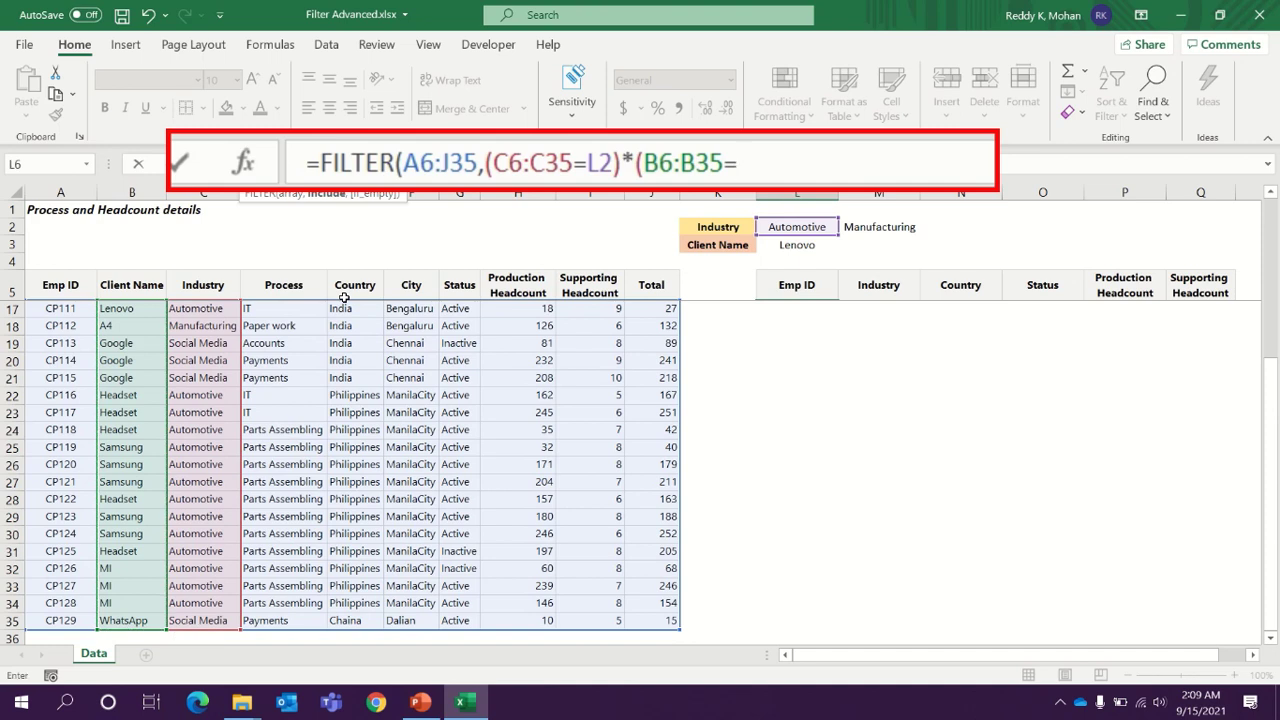
left_click(791, 245)
type(")")
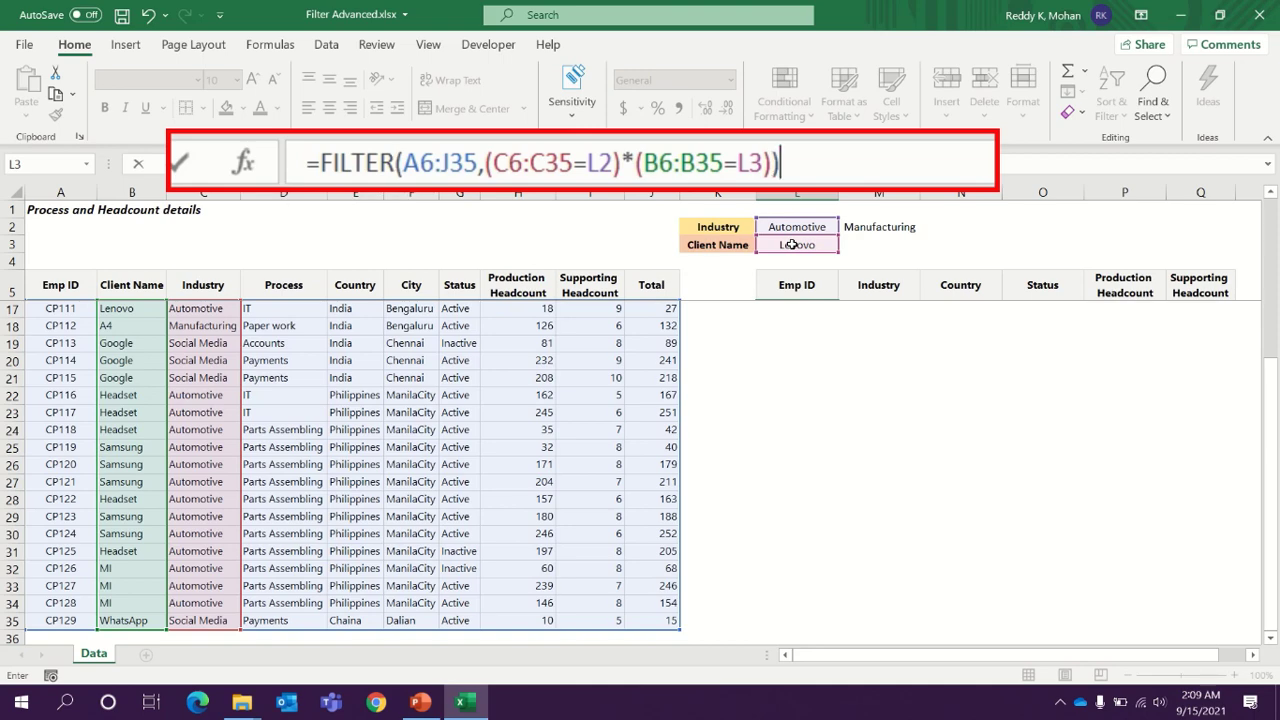
key("Return")
scroll(955, 395, "up", 1)
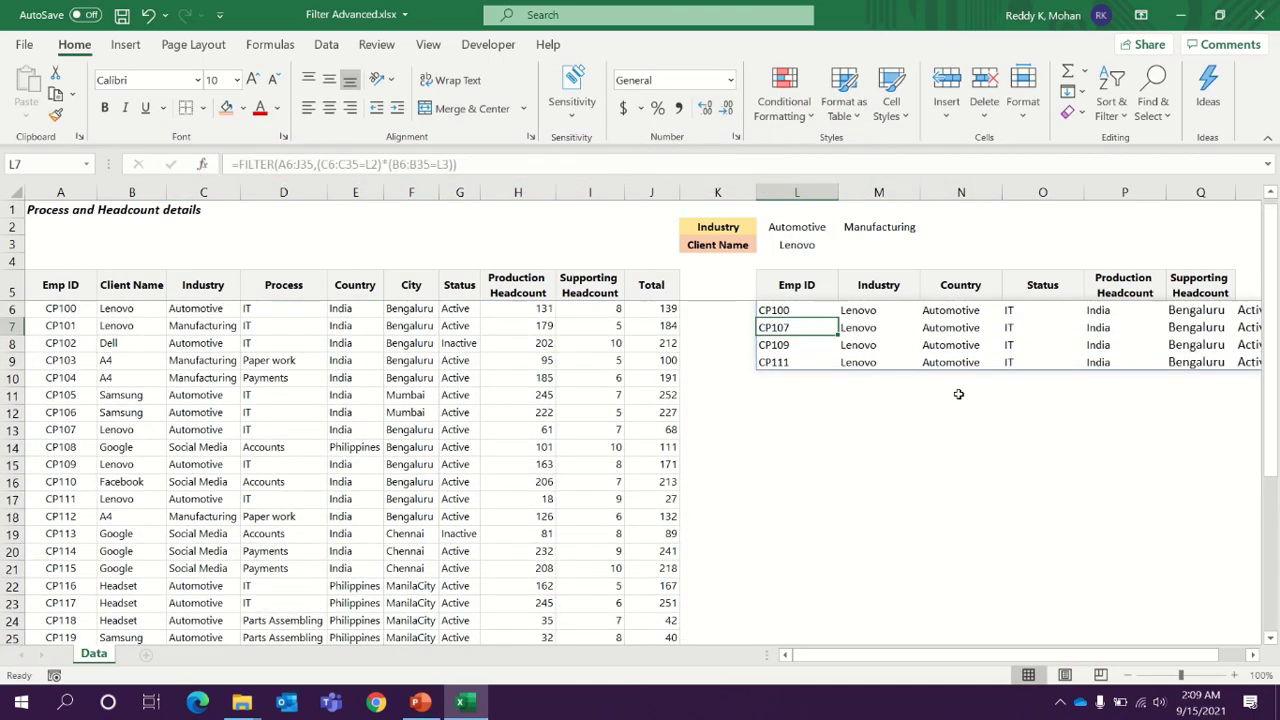
left_click_drag(878, 664, 902, 663)
left_click(787, 310)
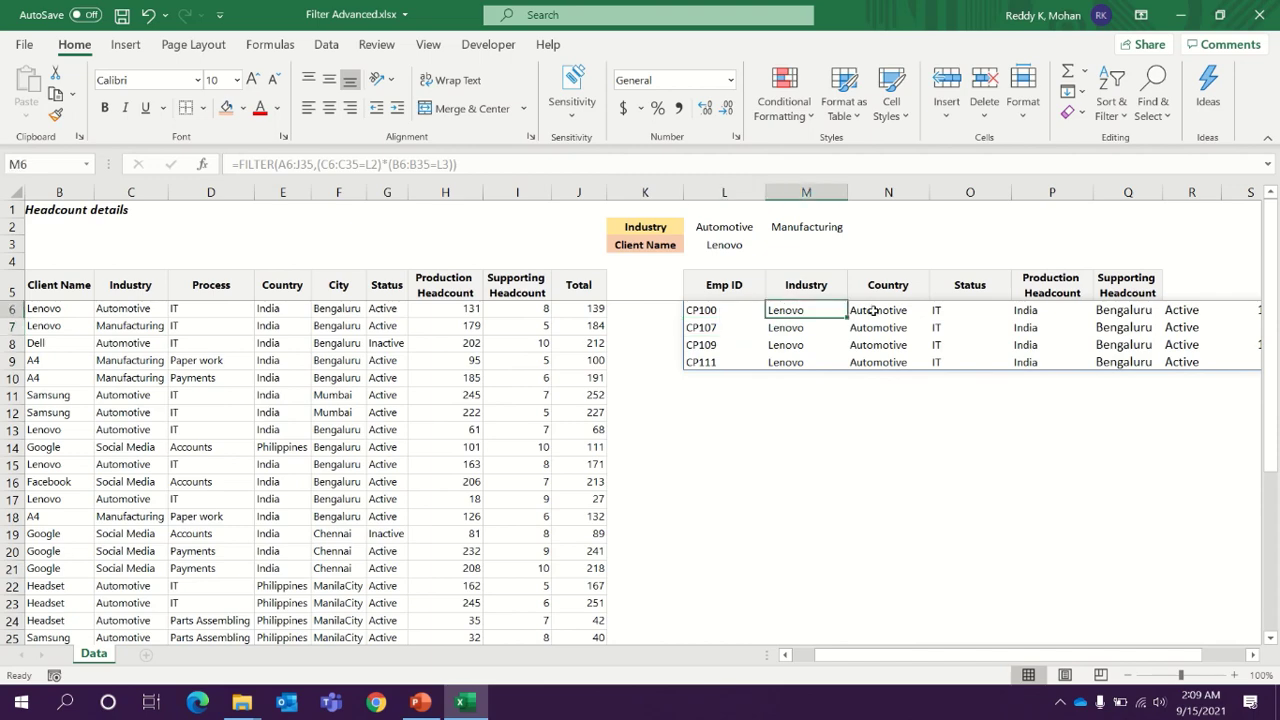
left_click(873, 311)
left_click_drag(860, 656, 884, 656)
left_click_drag(593, 286, 984, 286)
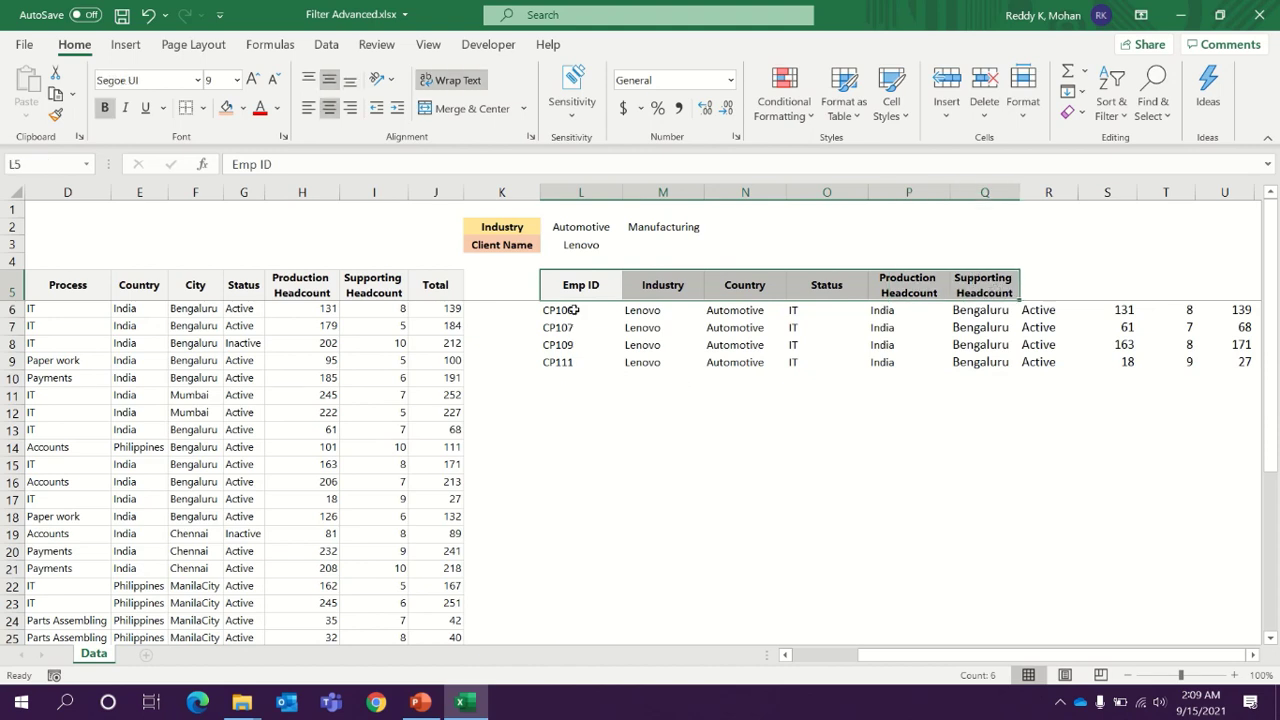
left_click_drag(566, 310, 673, 362)
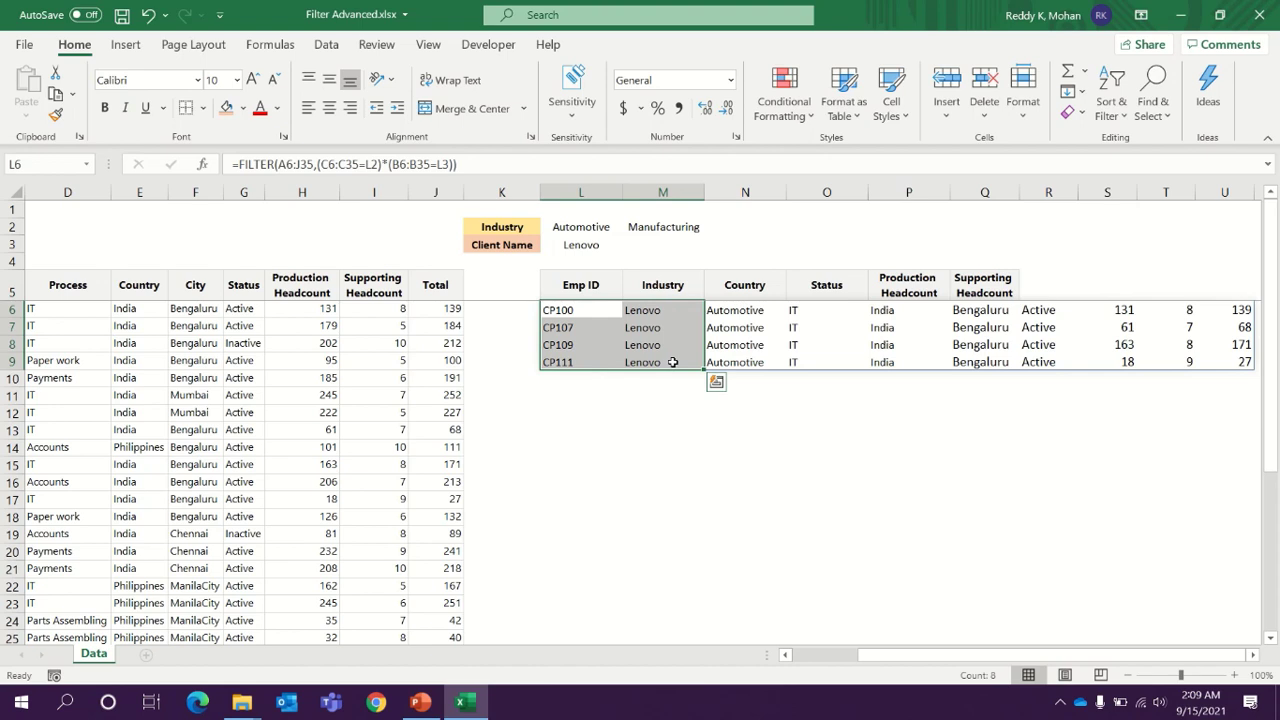
key("shift+Left")
scroll(1029, 551, "right", 1)
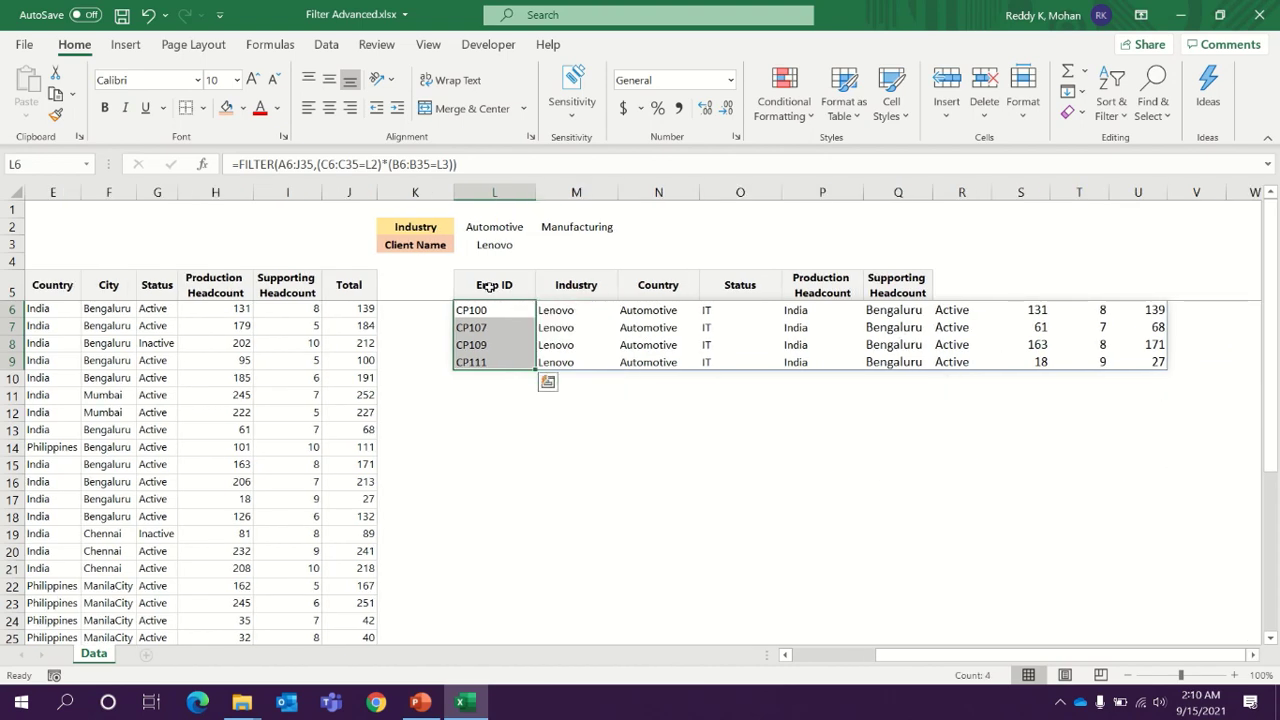
left_click_drag(489, 287, 890, 284)
key("Up")
left_click_drag(880, 654, 795, 654)
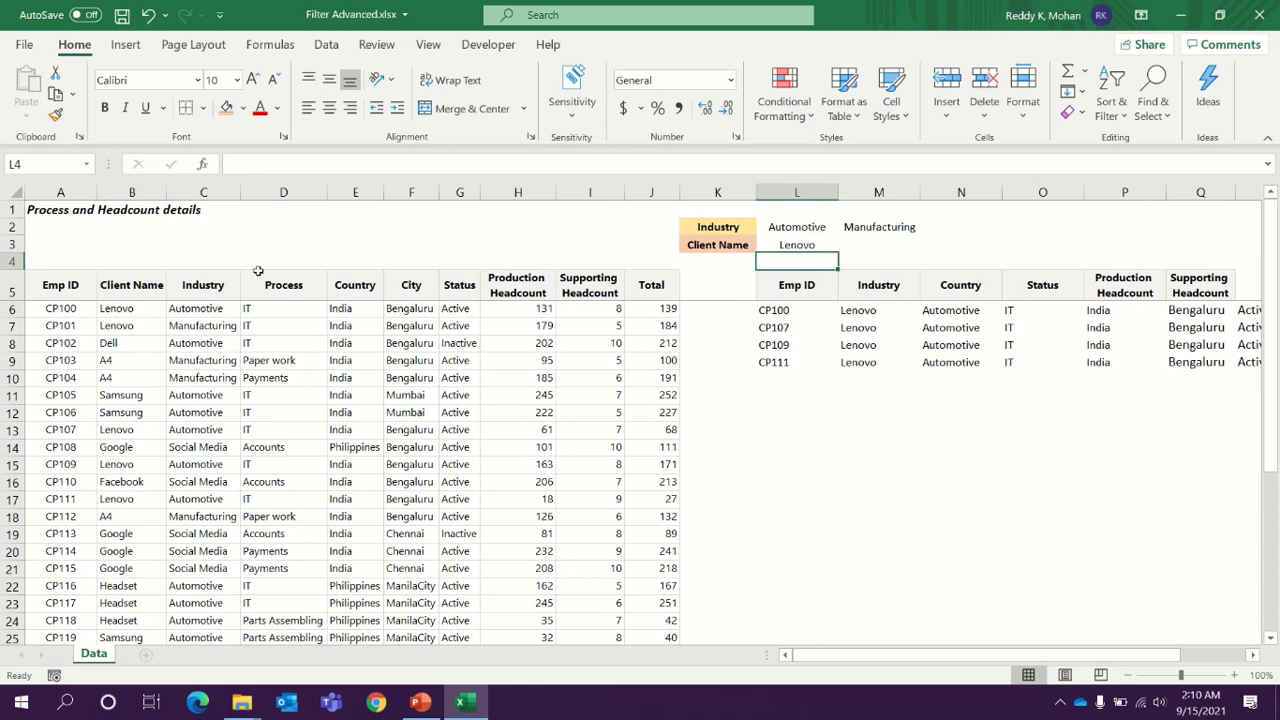
left_click_drag(43, 261, 630, 272)
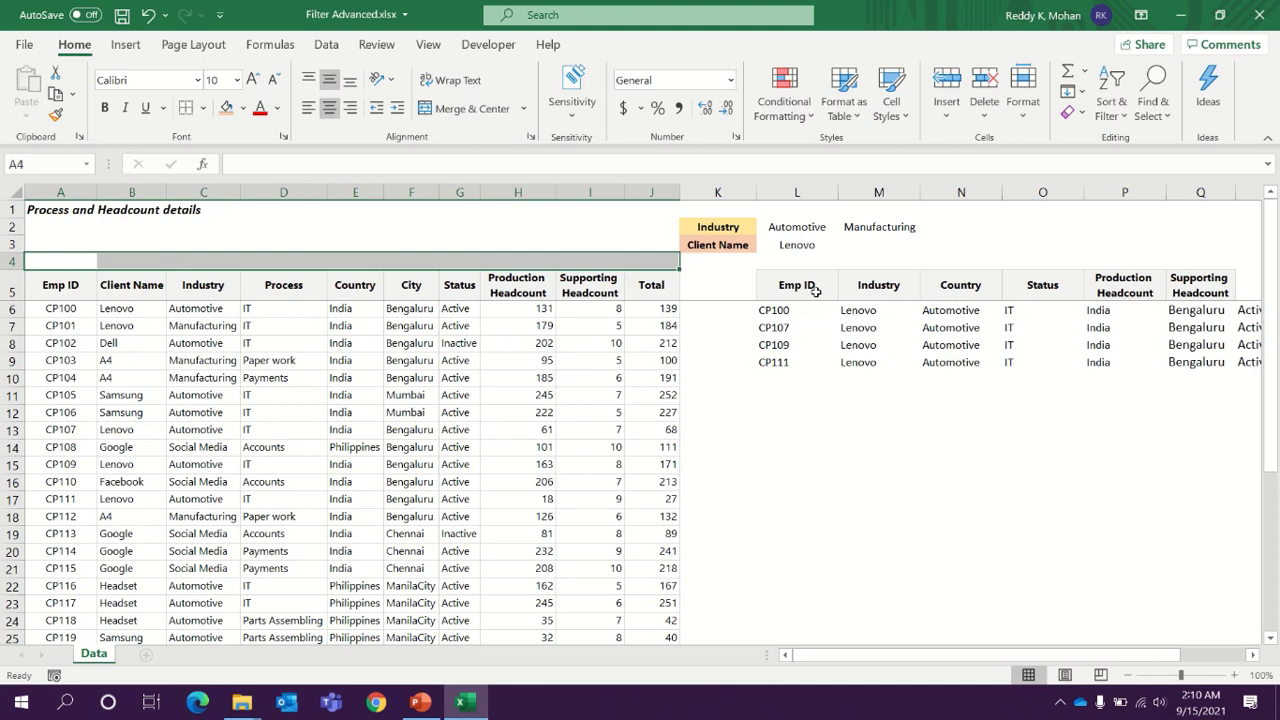
left_click_drag(796, 287, 1184, 290)
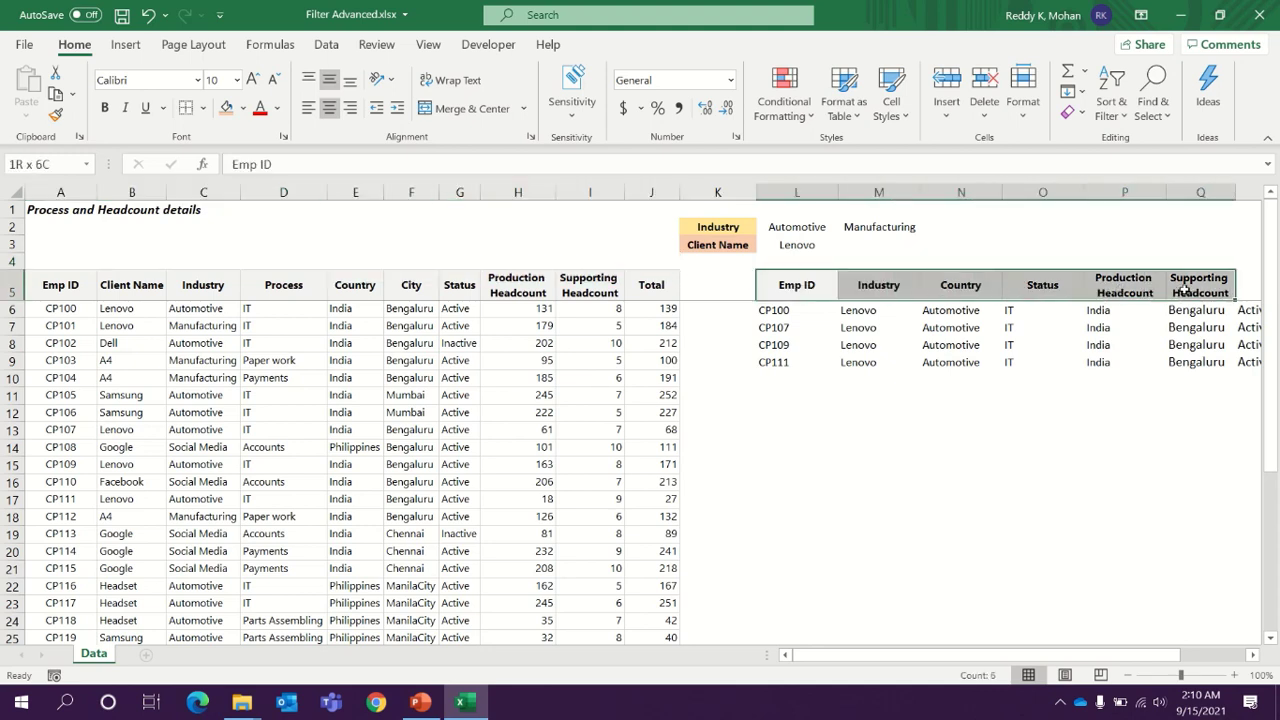
Enter the include flags 1,0,1,0,1,0,1,1,1 across A4:I4
left_click(58, 263)
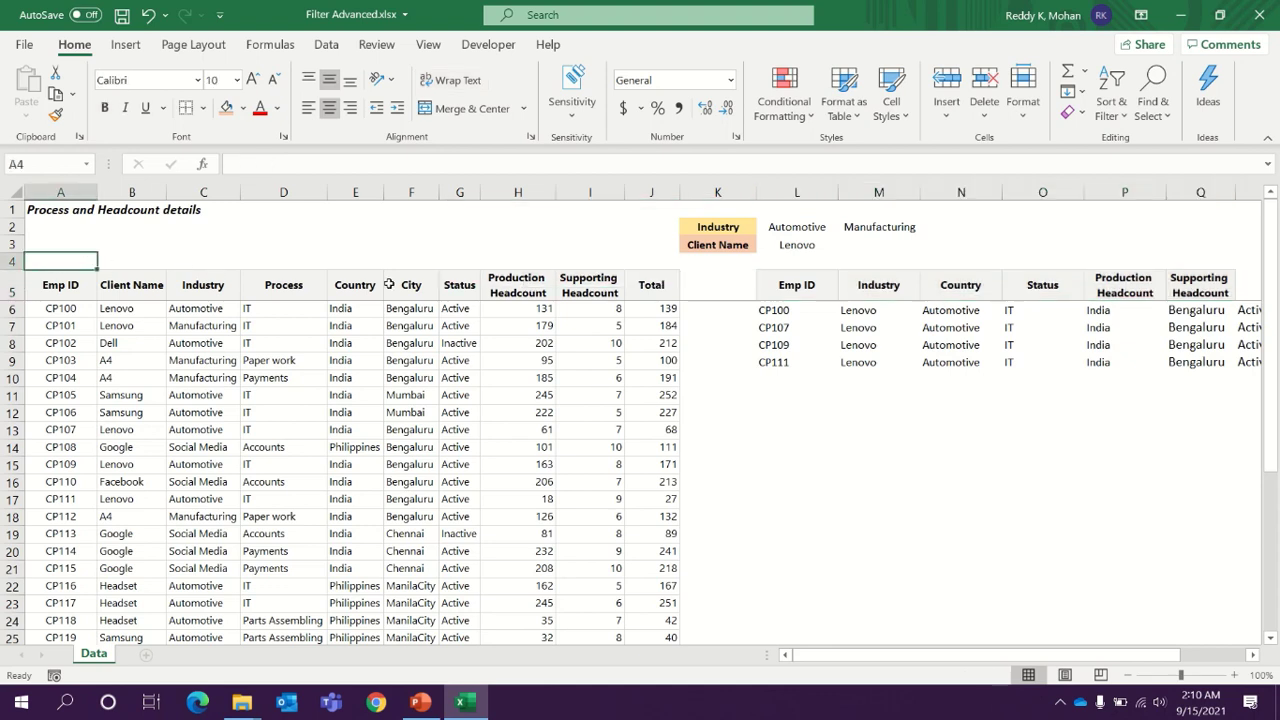
type("1")
key("Tab")
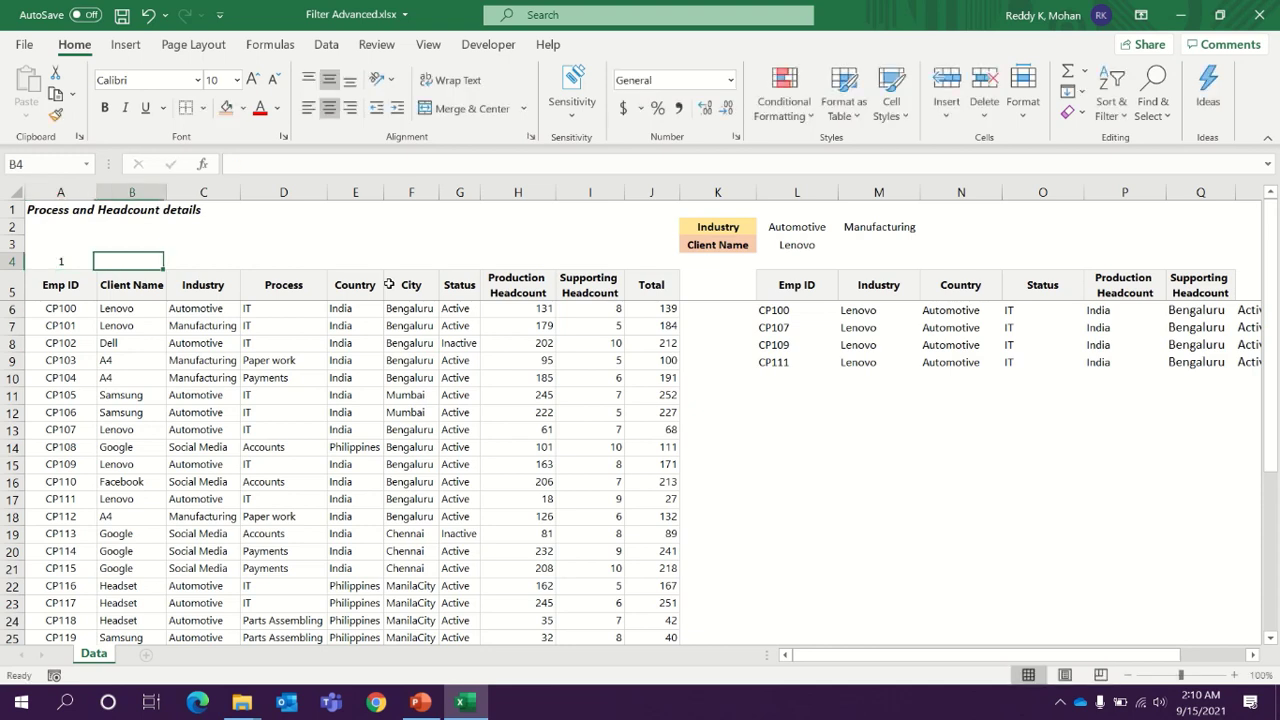
type("0")
key("Tab")
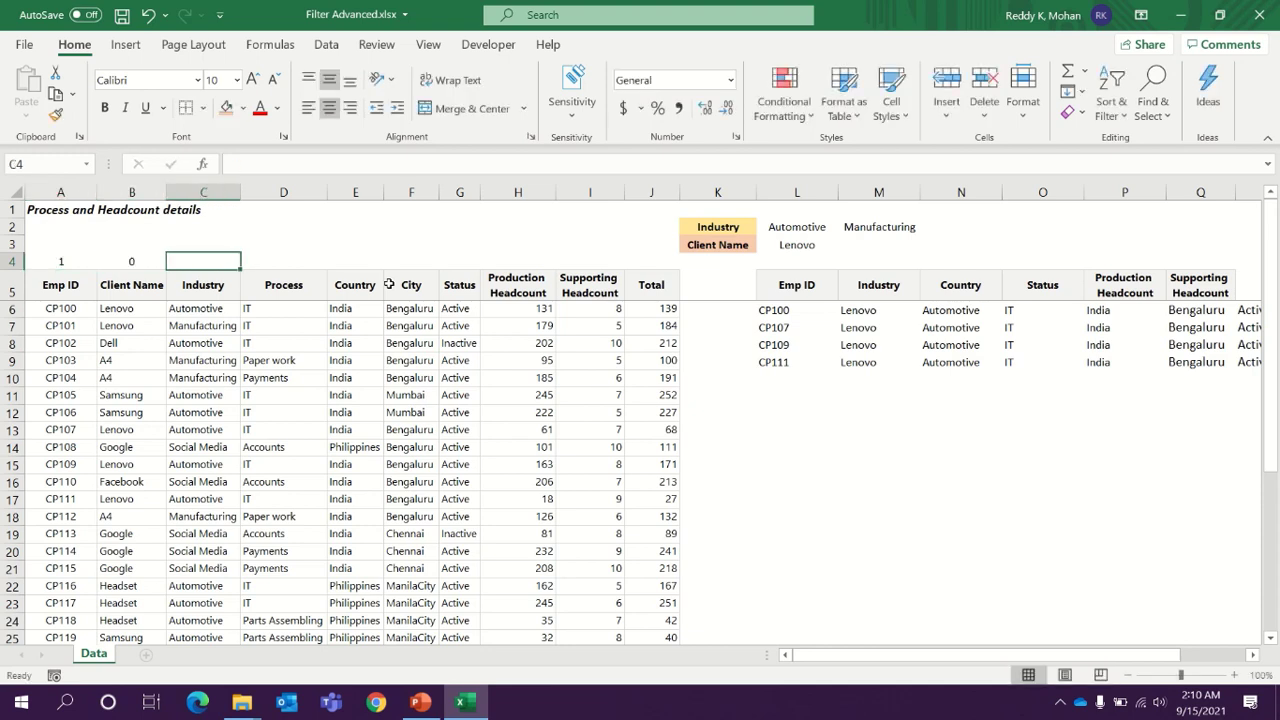
type("1")
key("Tab")
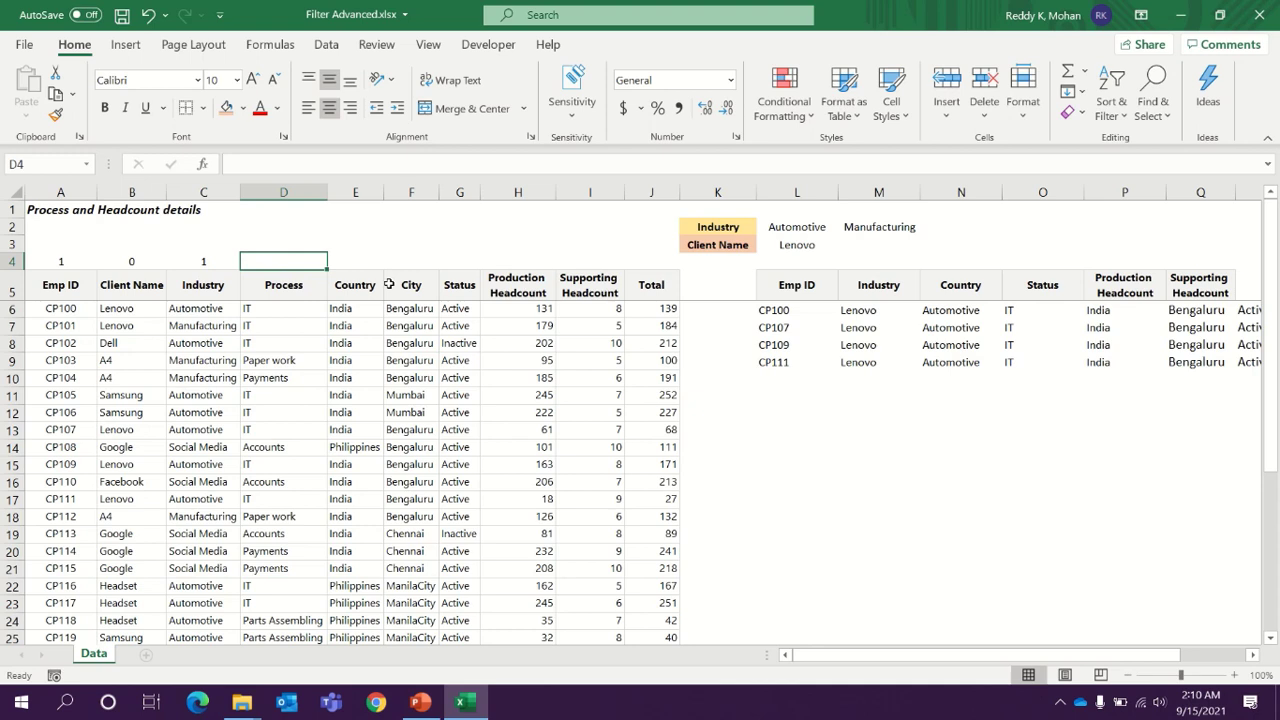
type("0")
key("Tab")
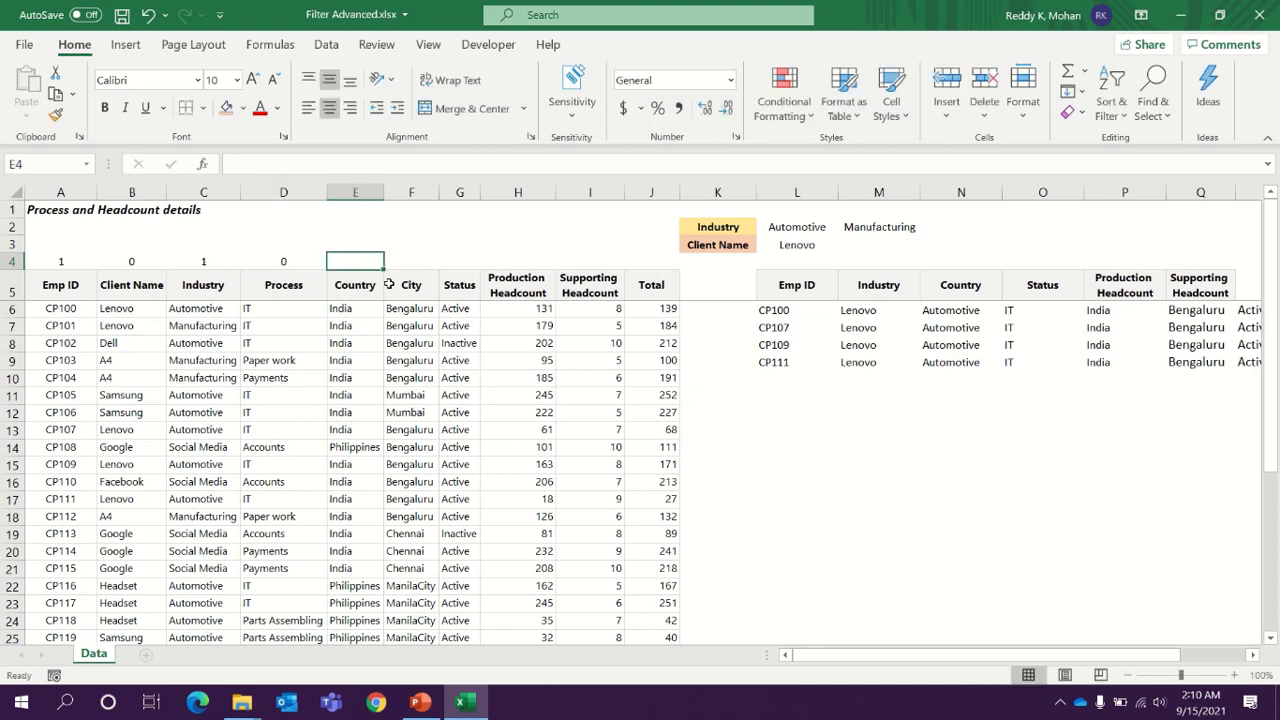
type("1")
key("Tab")
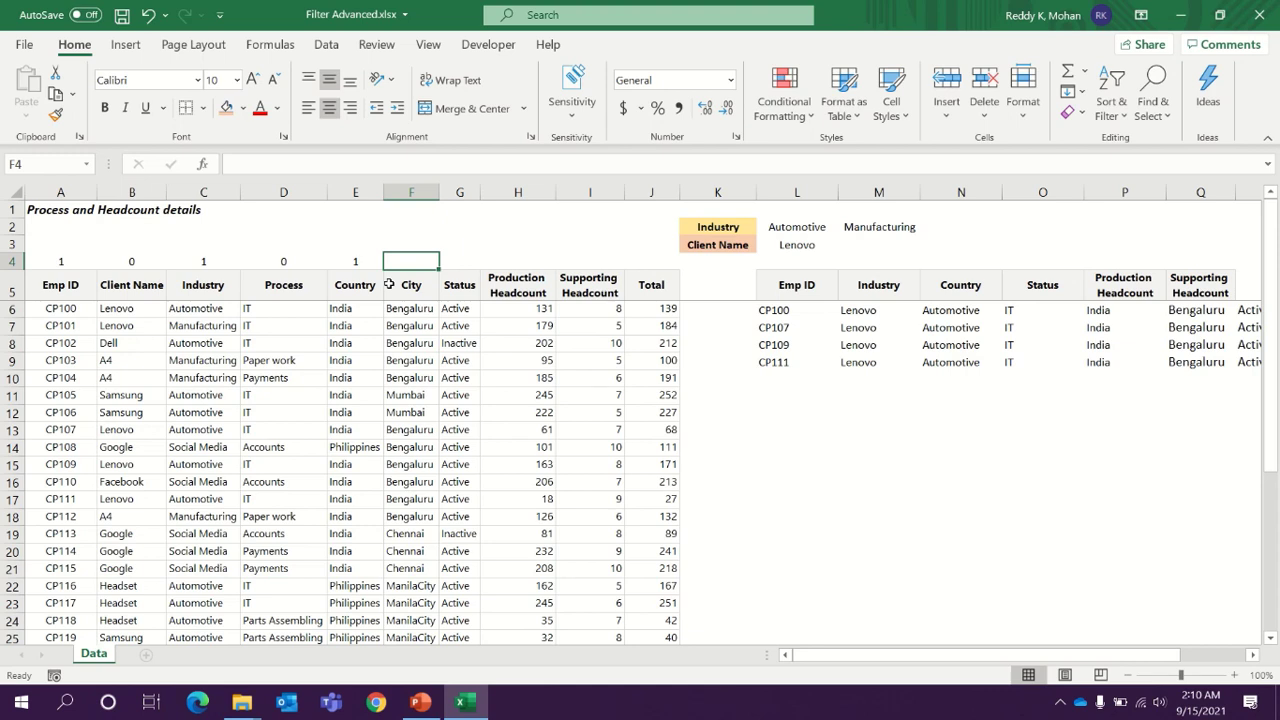
type("0")
key("Tab")
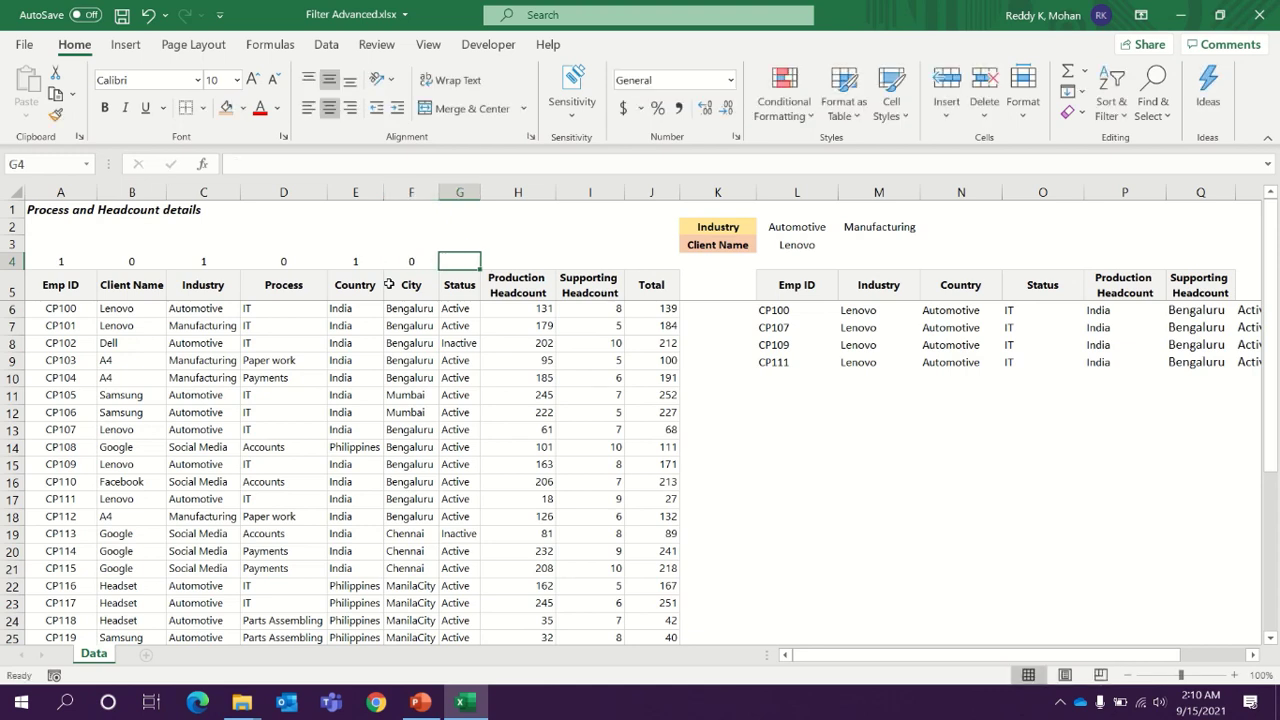
type("1")
key("Tab")
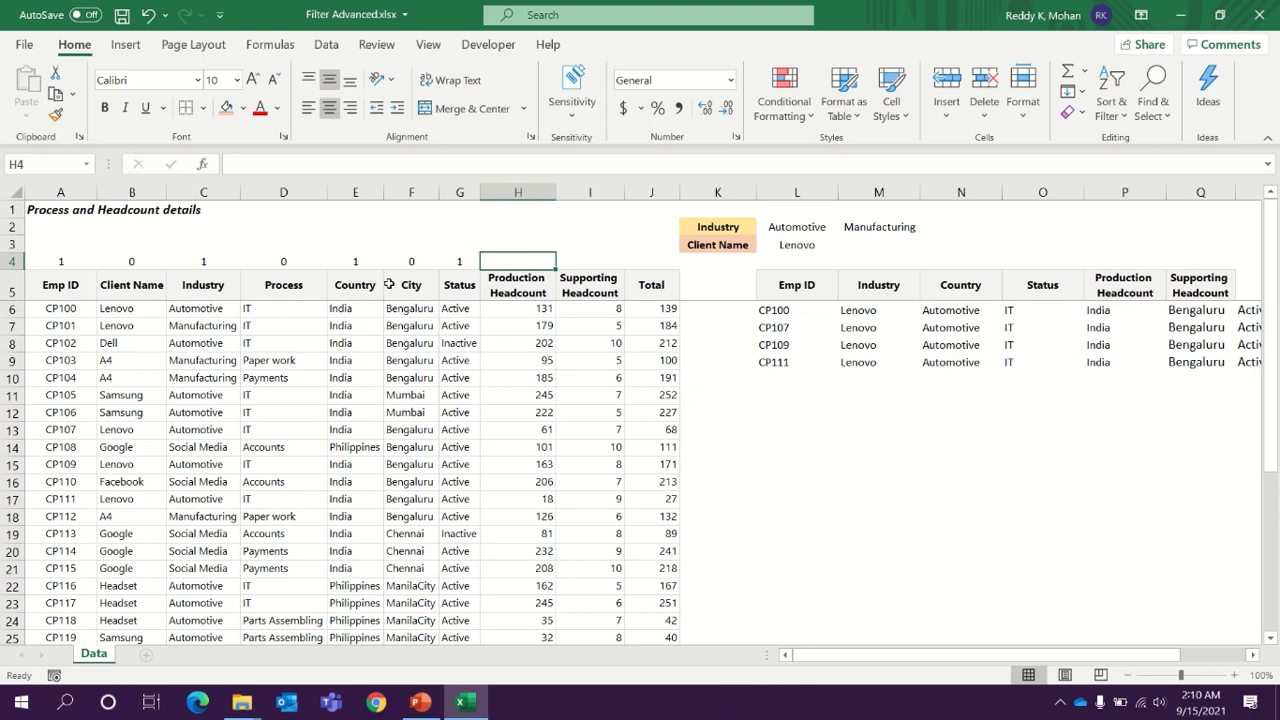
type("1")
key("Tab")
type("1")
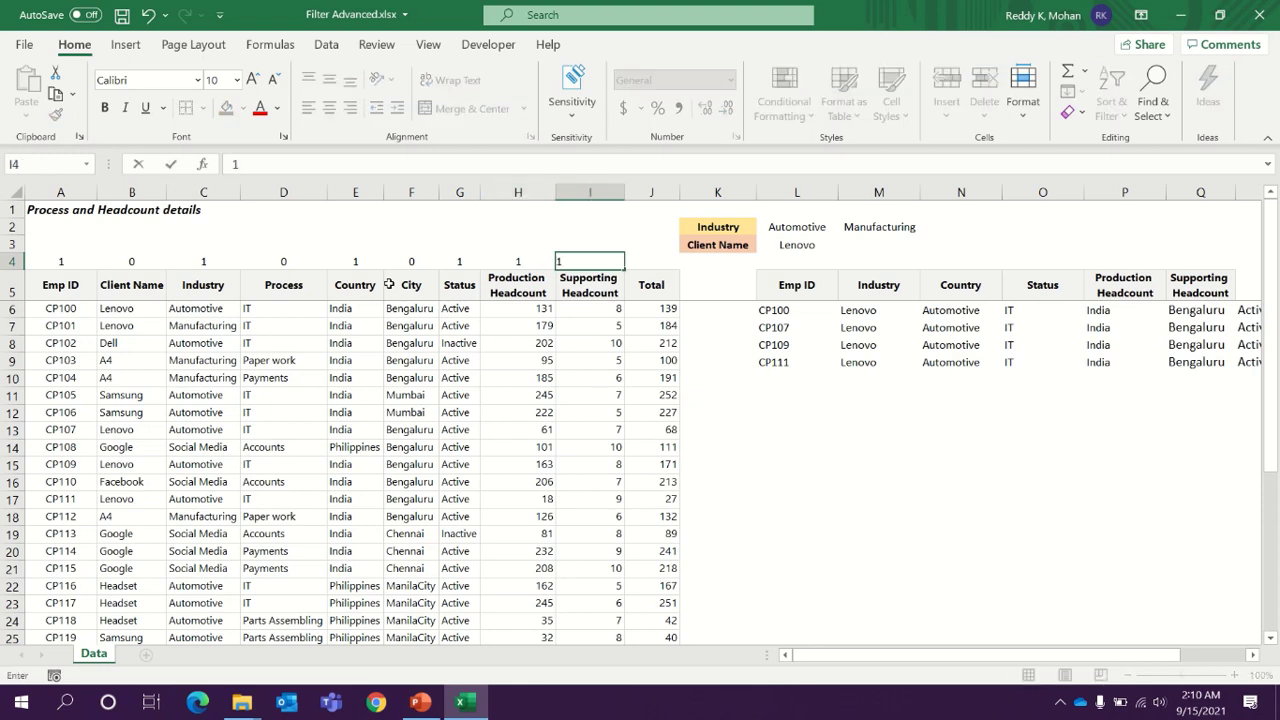
key("Tab")
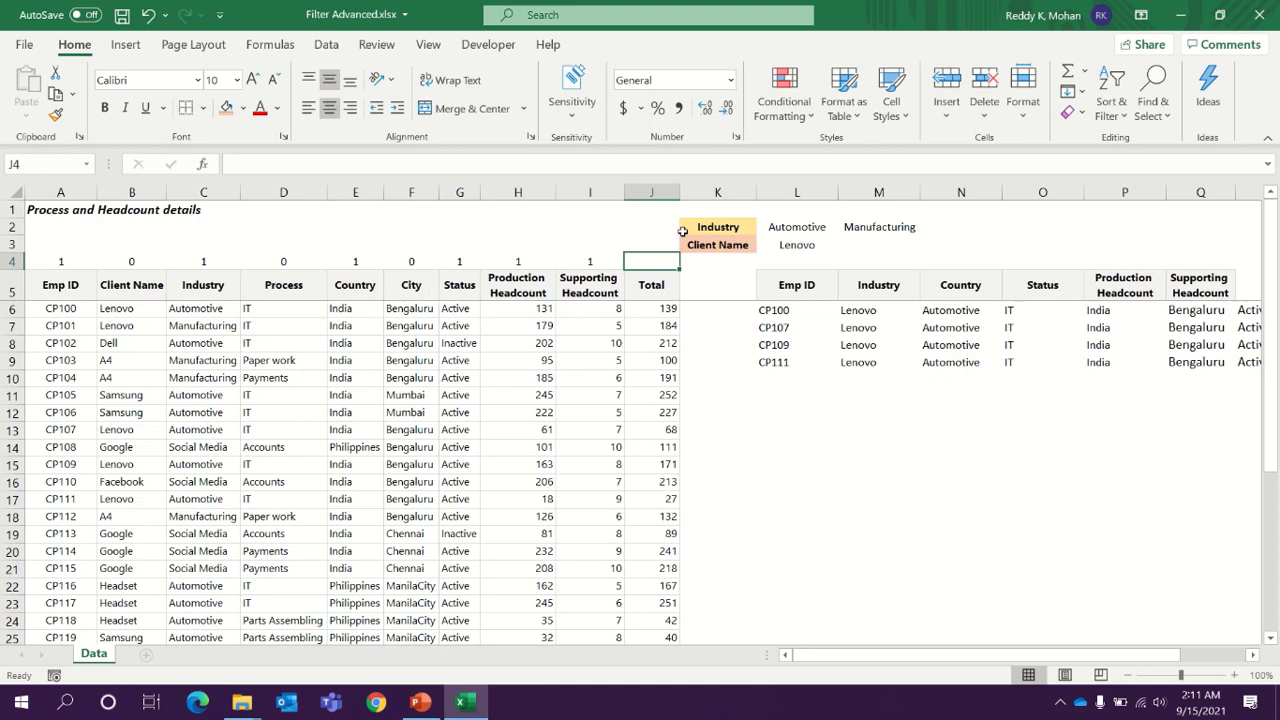
Wrap L6's formula in FILTER(...,A4:J4=1) to keep only flagged columns
left_click(785, 308)
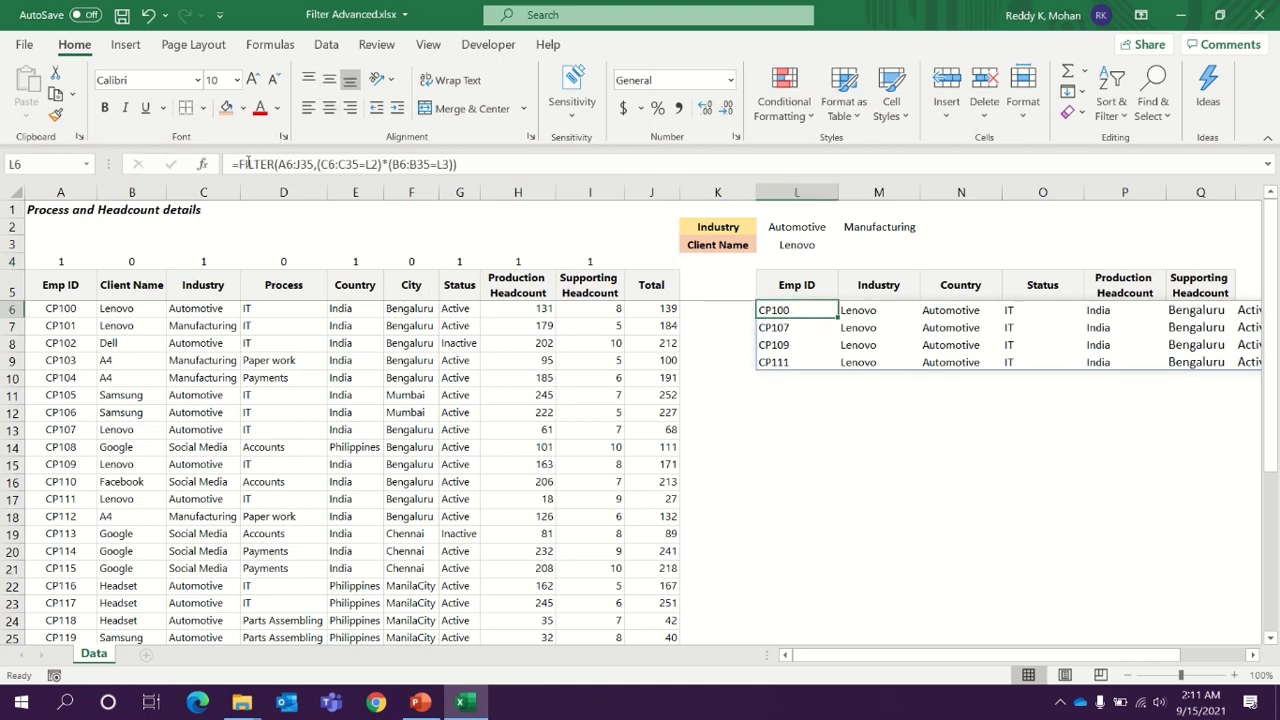
left_click_drag(240, 164, 457, 164)
key("Home")
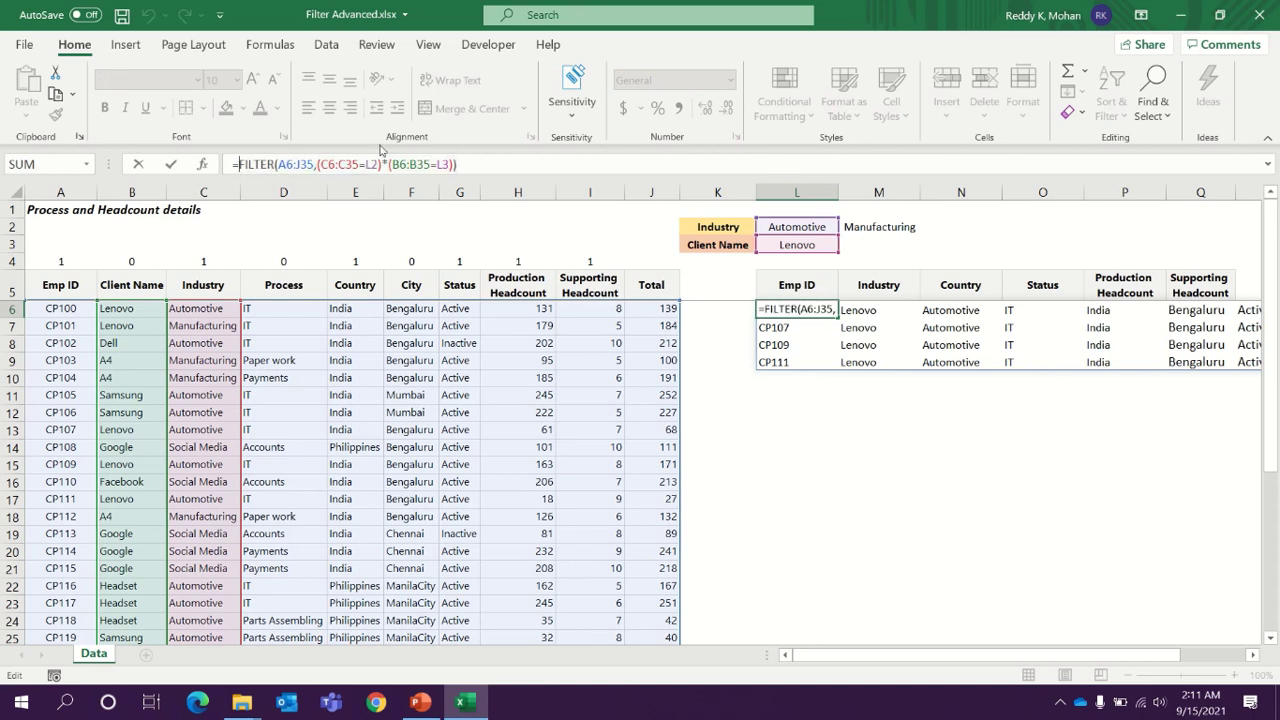
type("fil")
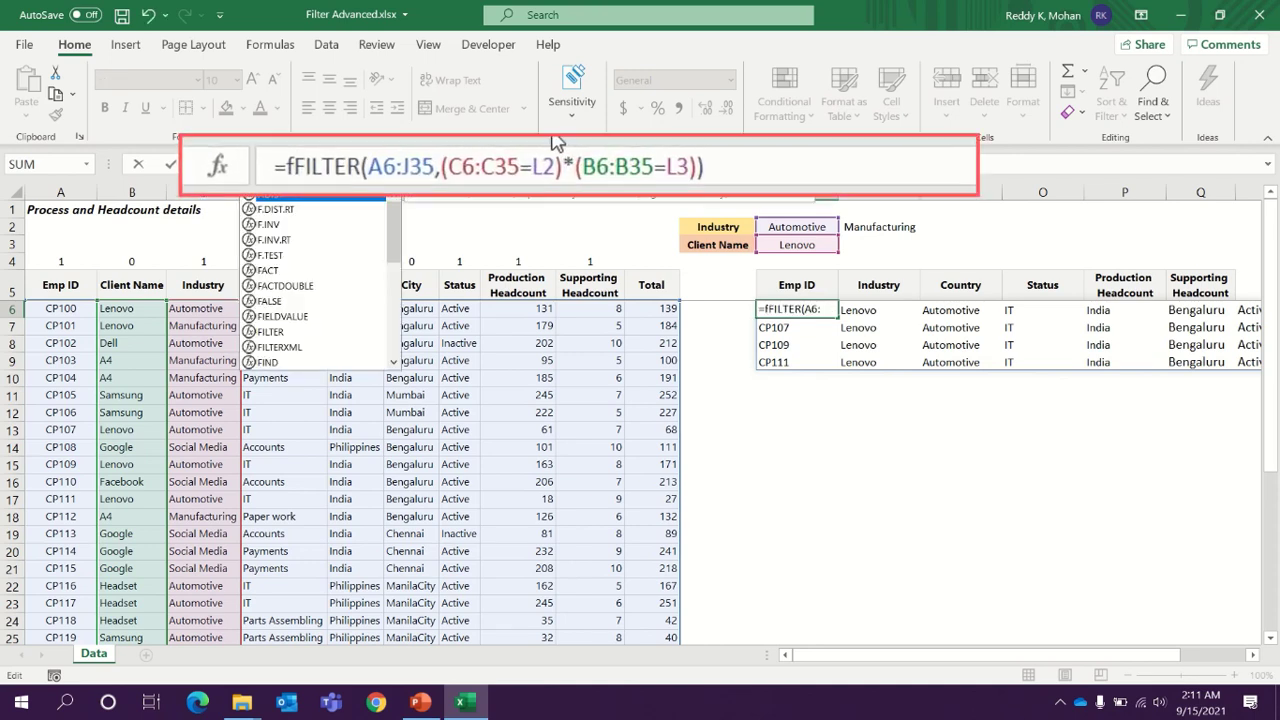
type("ter(")
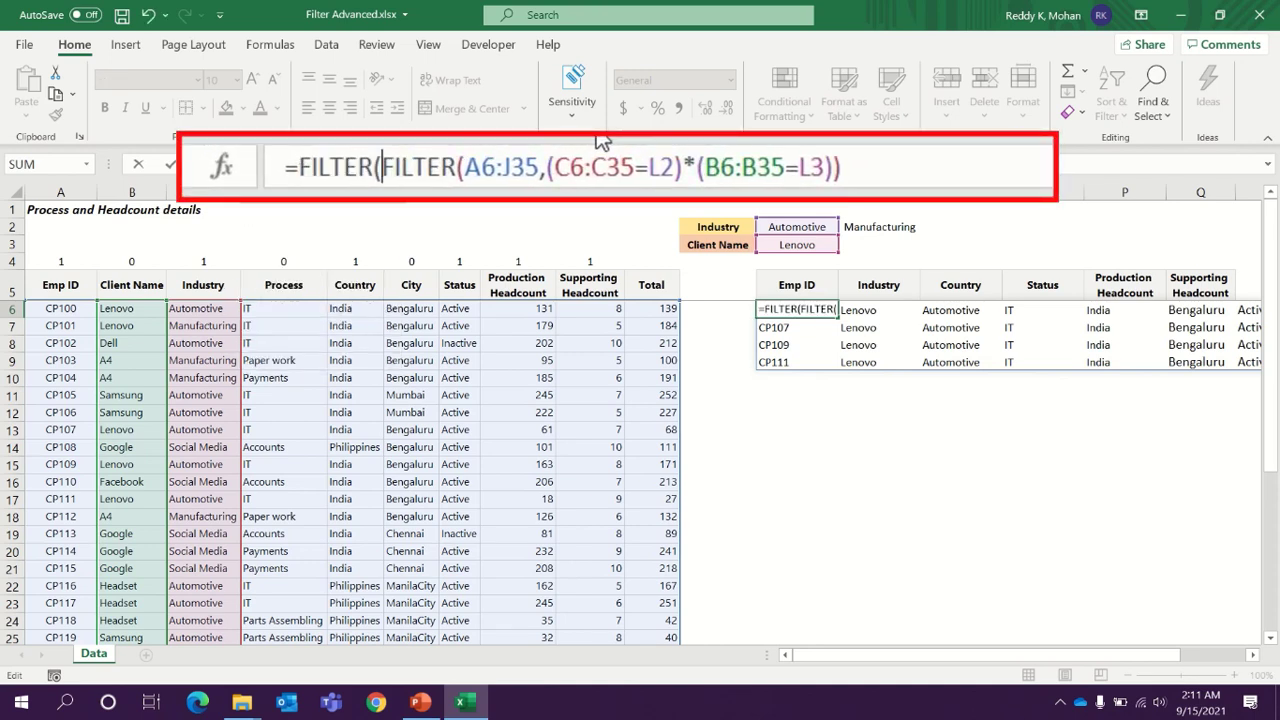
left_click(862, 172)
type(",")
left_click_drag(59, 257, 636, 259)
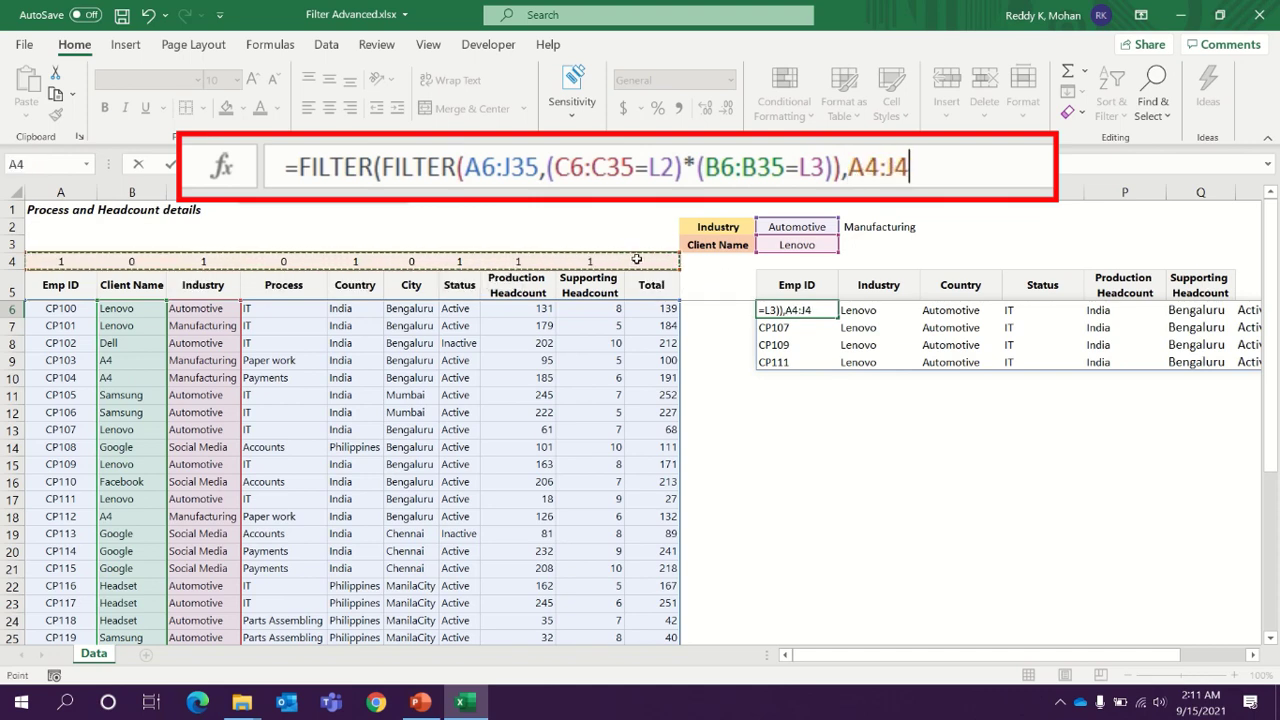
type("=1)")
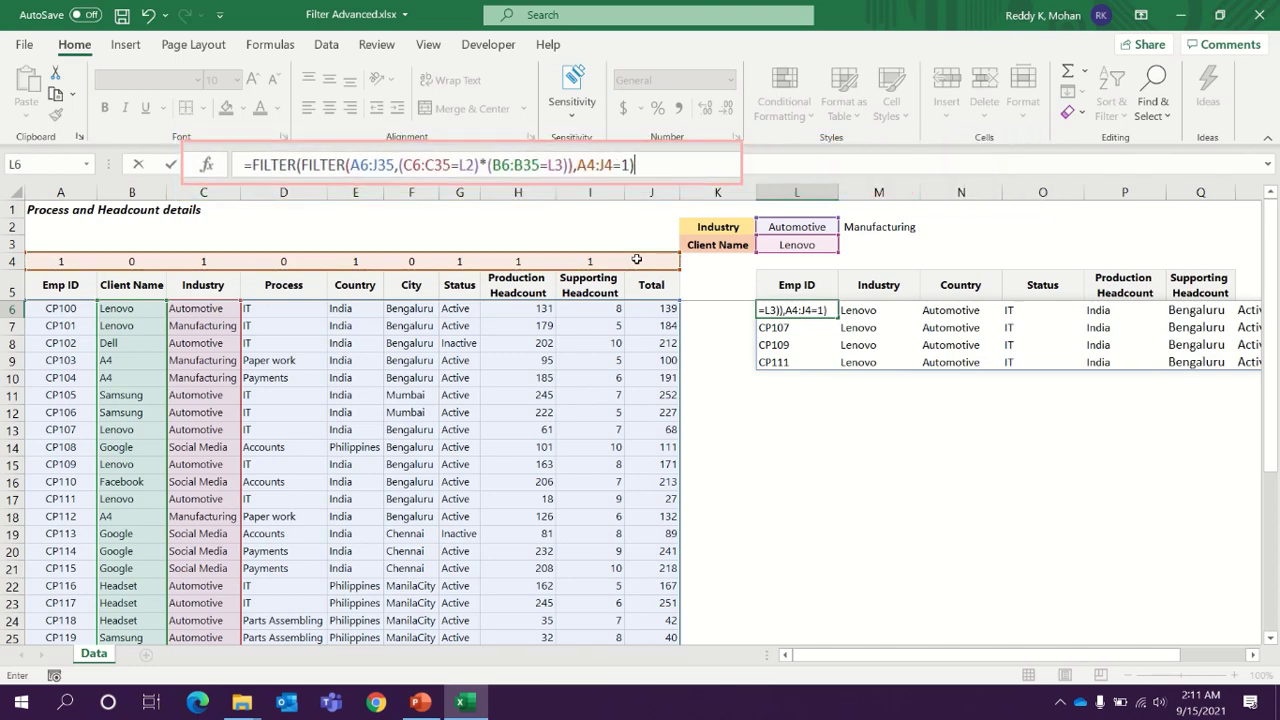
key("Return")
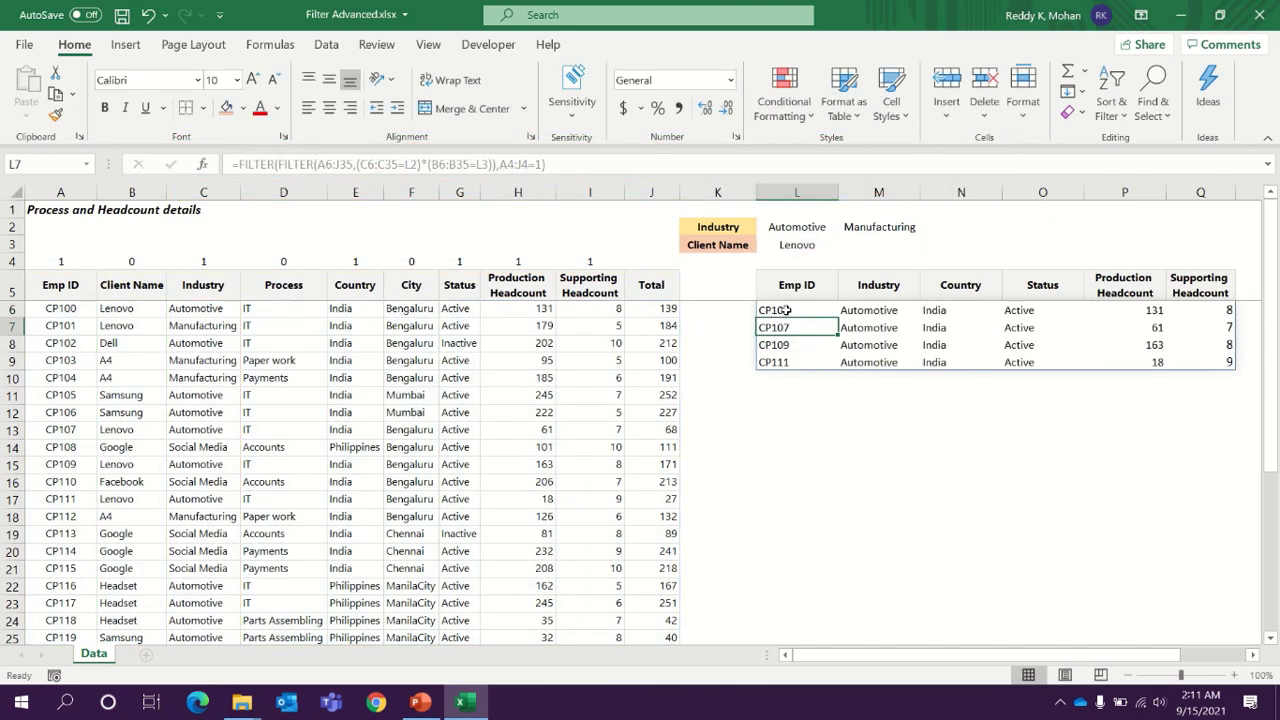
Check the filtered result table against the row-4 flag cells
left_click_drag(786, 310, 1226, 366)
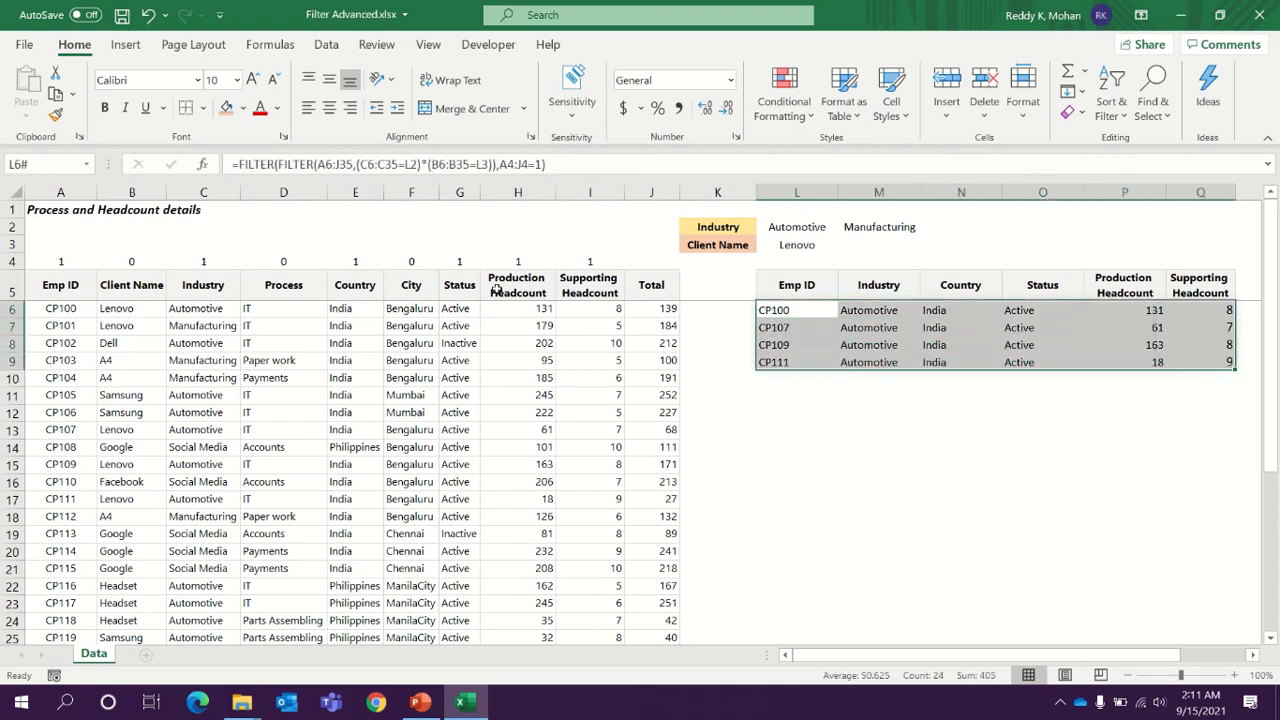
left_click(790, 310)
left_click_drag(49, 261, 660, 262)
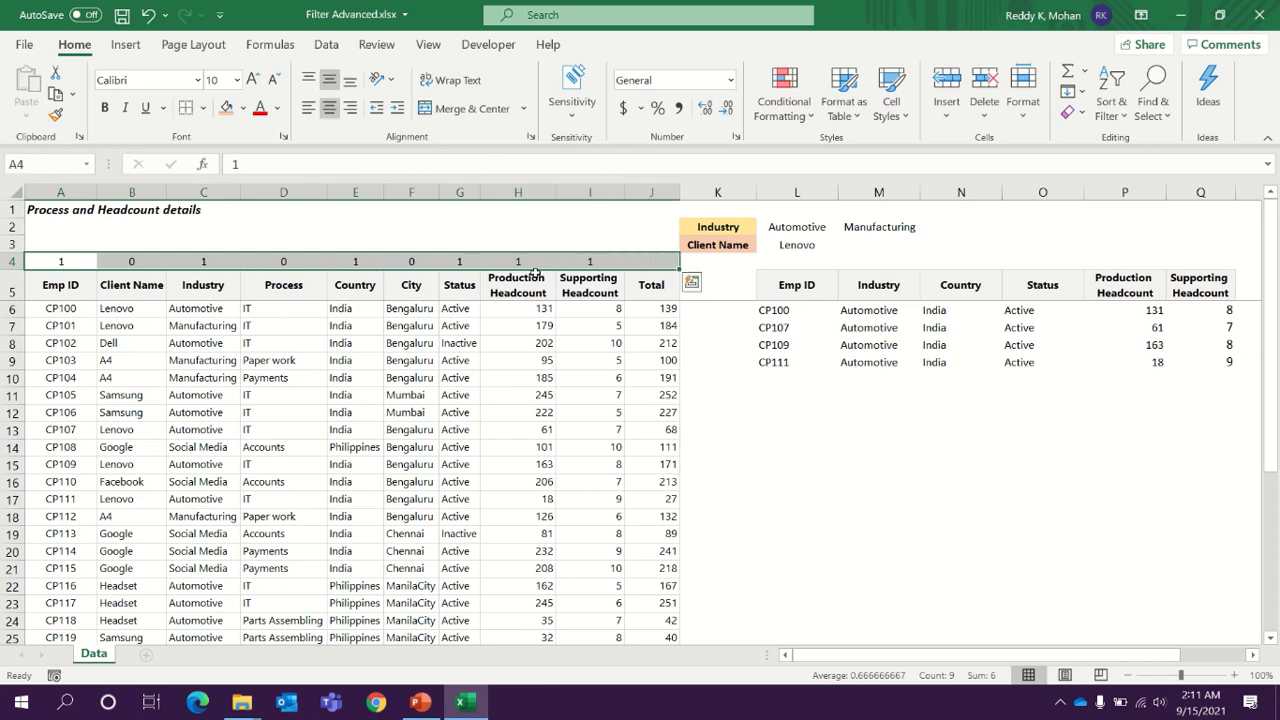
Enter =MATCH(A5,L5:Z5,0) in A4 to find Emp ID's position among output headers
left_click(64, 262)
type("=")
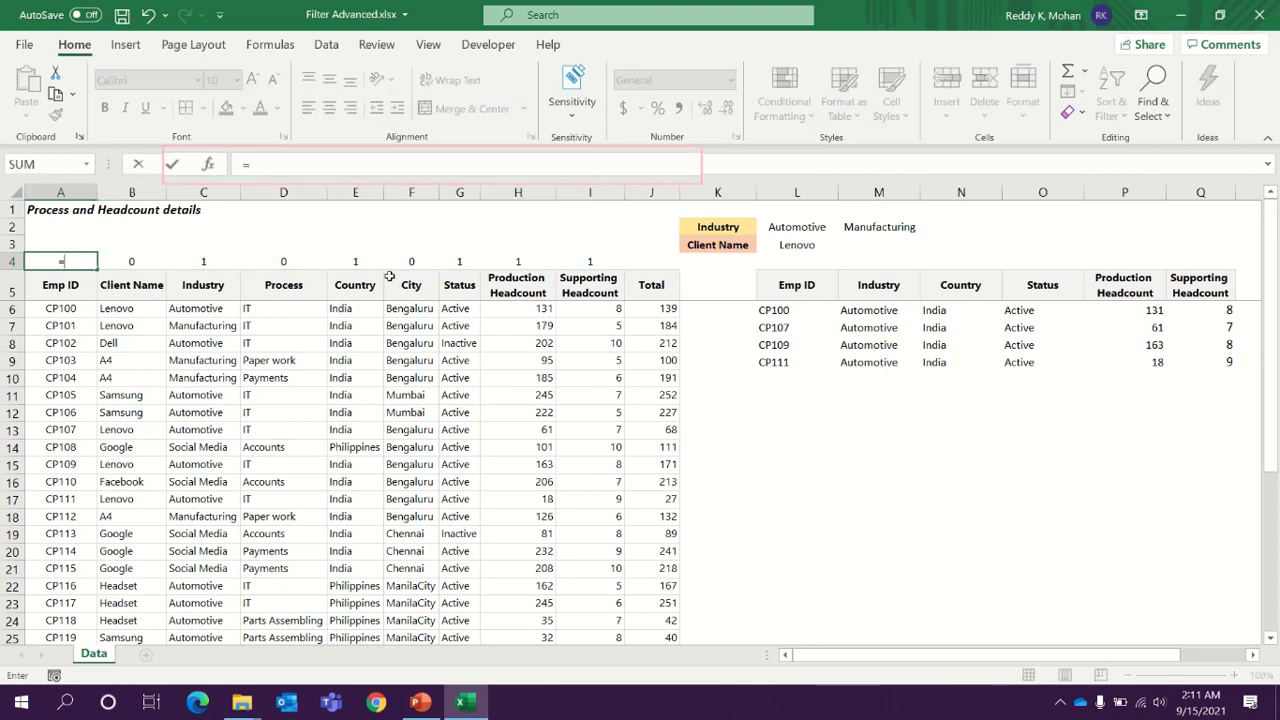
type("at")
key("BackSpace")
key("BackSpace")
type("ma")
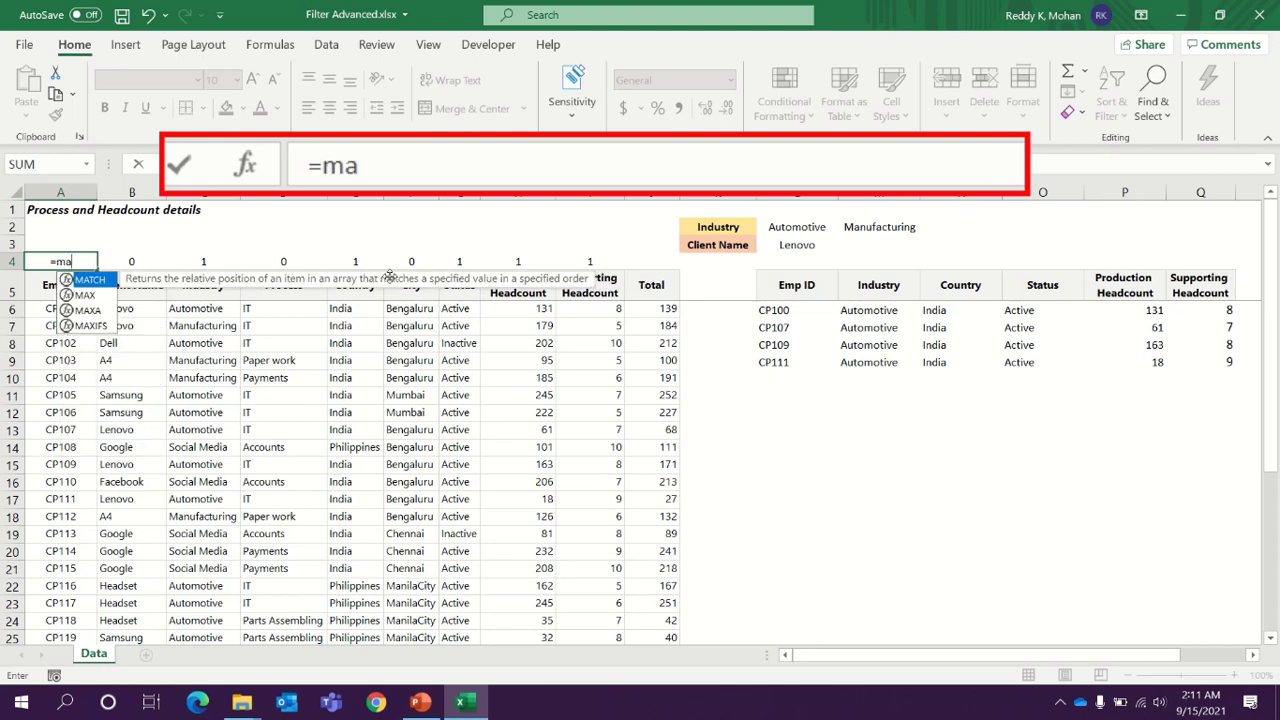
key("Tab")
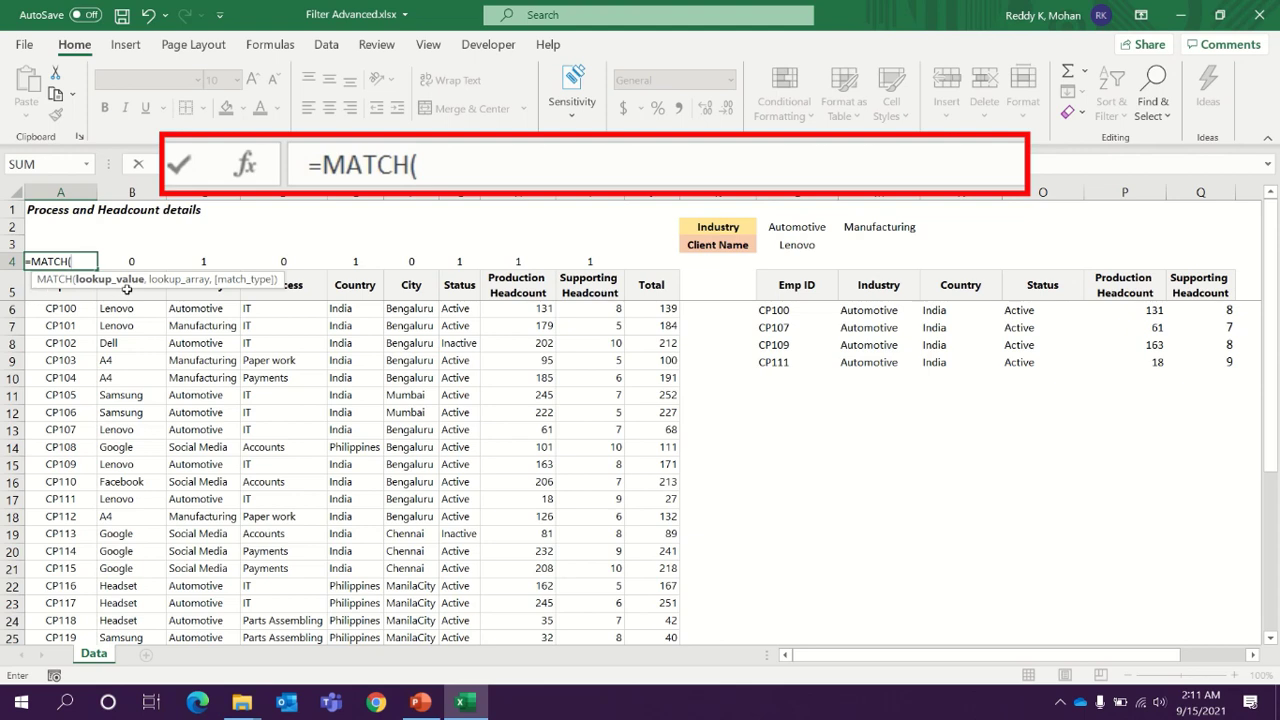
key("Down")
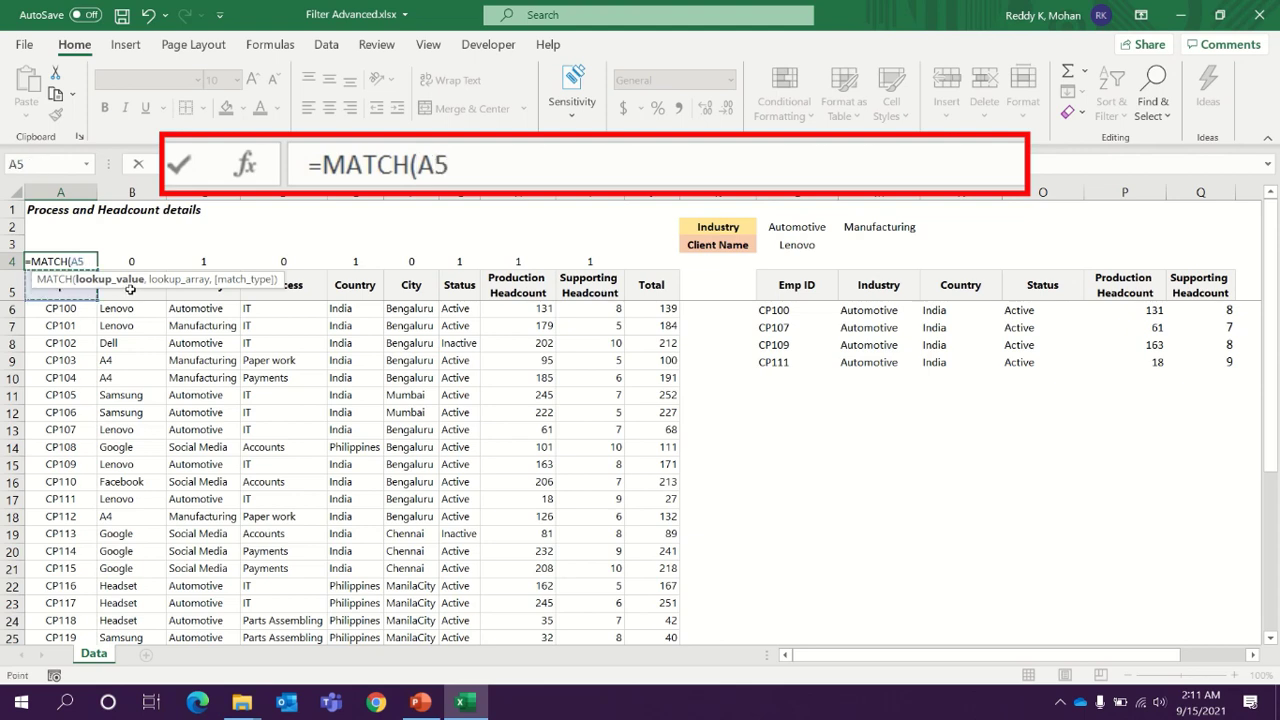
type(",")
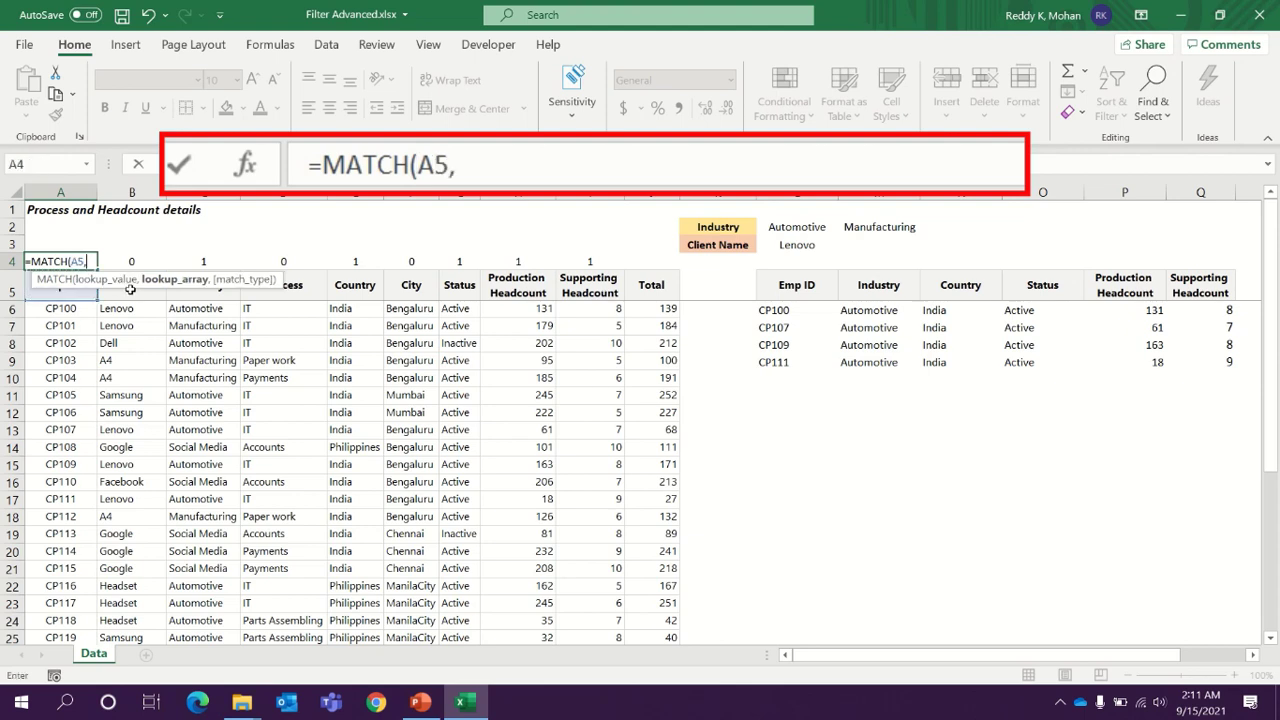
left_click(783, 283)
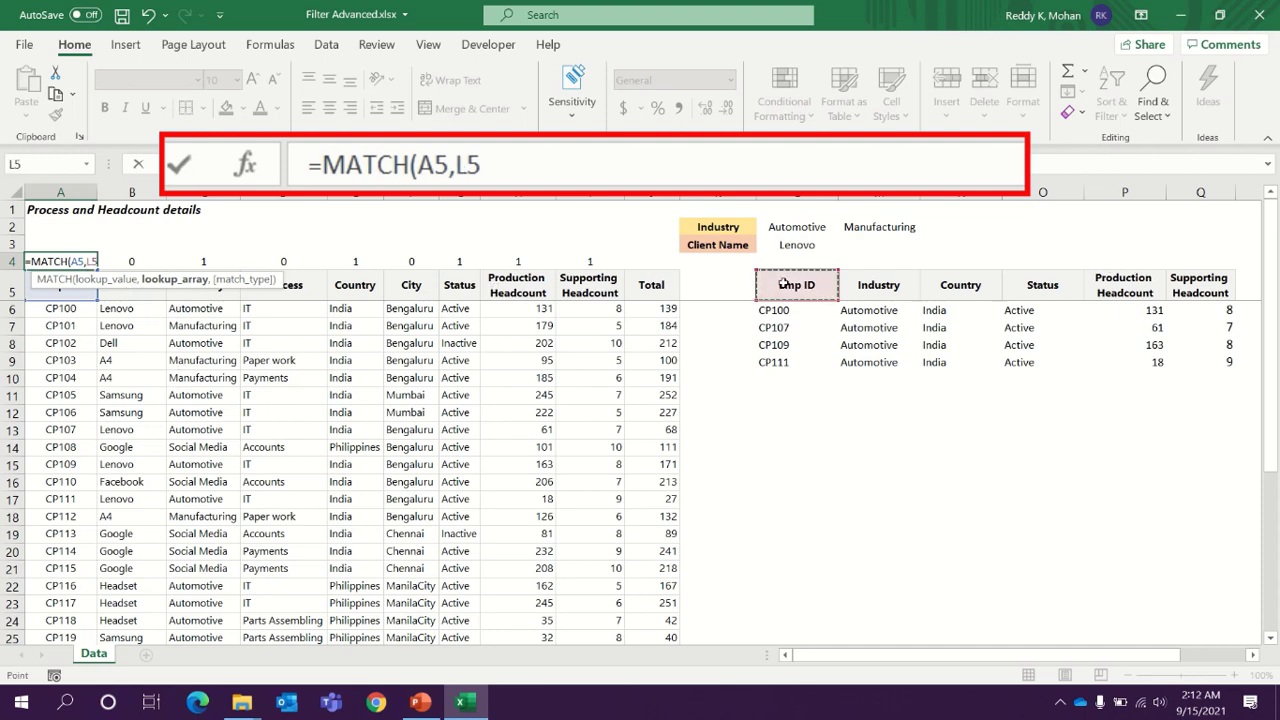
key("shift+Right")
key("shift+Right")
key("shift+Right")
key("shift+Right")
key("shift+Right")
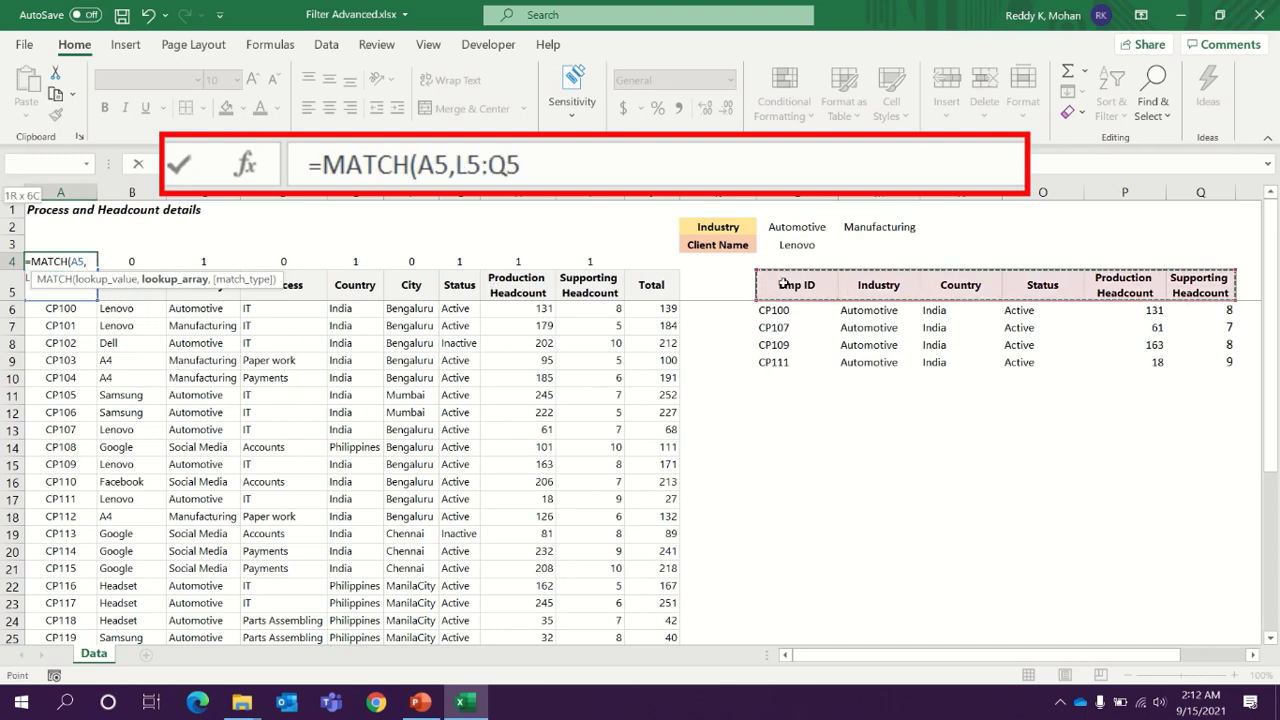
left_click(491, 166)
key("shift+Right")
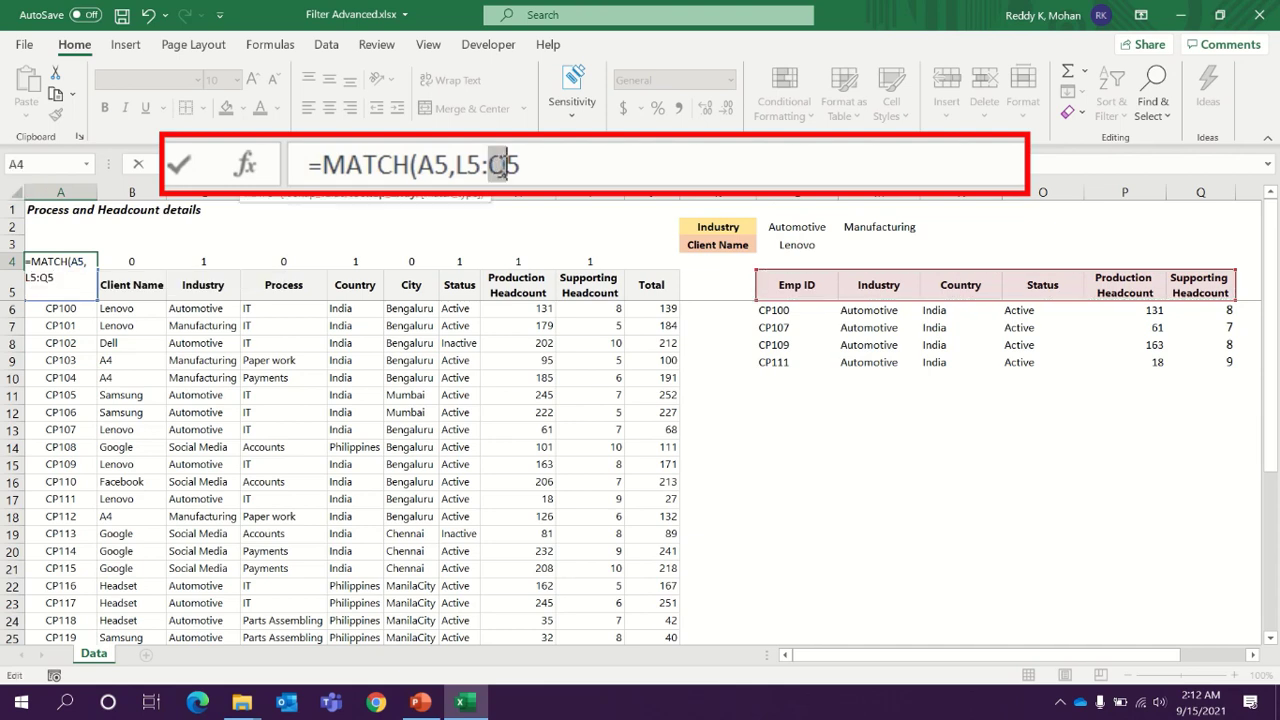
type("Z")
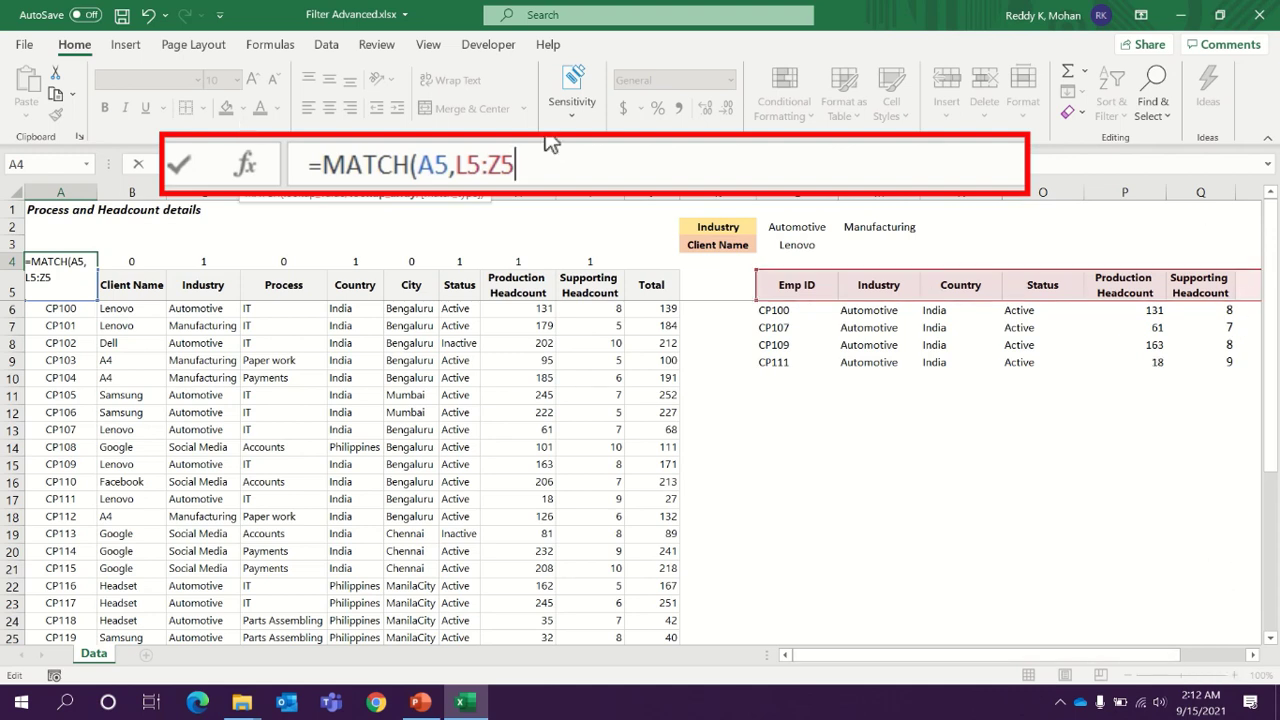
type(",0)")
key("Return")
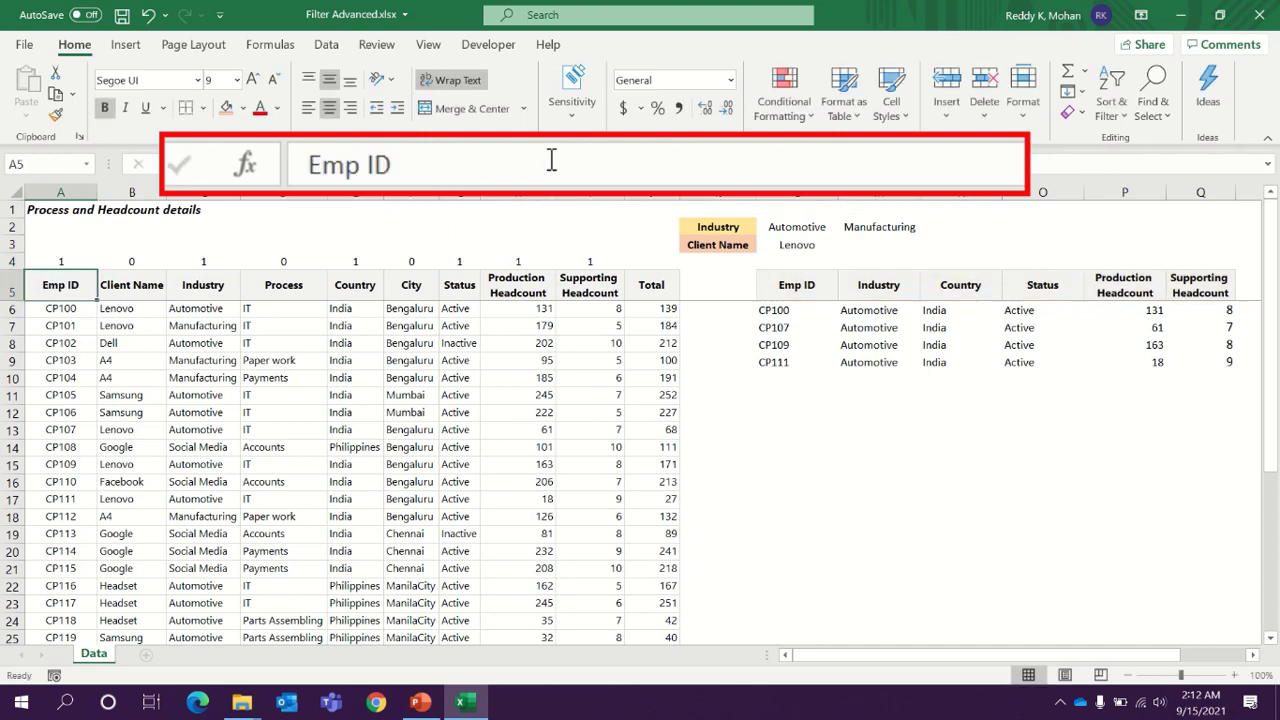
Fill the MATCH formula across A4:J4 with the range made absolute as $L$5:$Z$5
left_click(78, 266)
left_click_drag(97, 270, 660, 255)
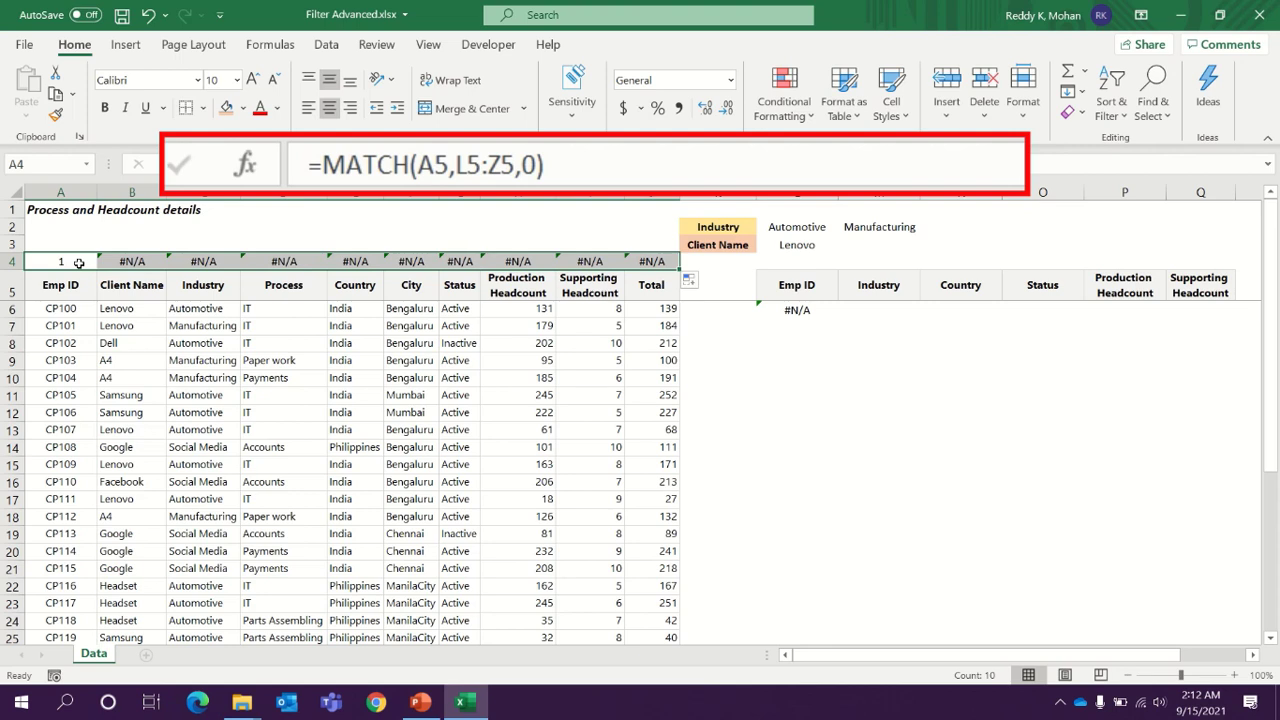
left_click(430, 165)
left_click_drag(458, 165, 513, 165)
key("F4")
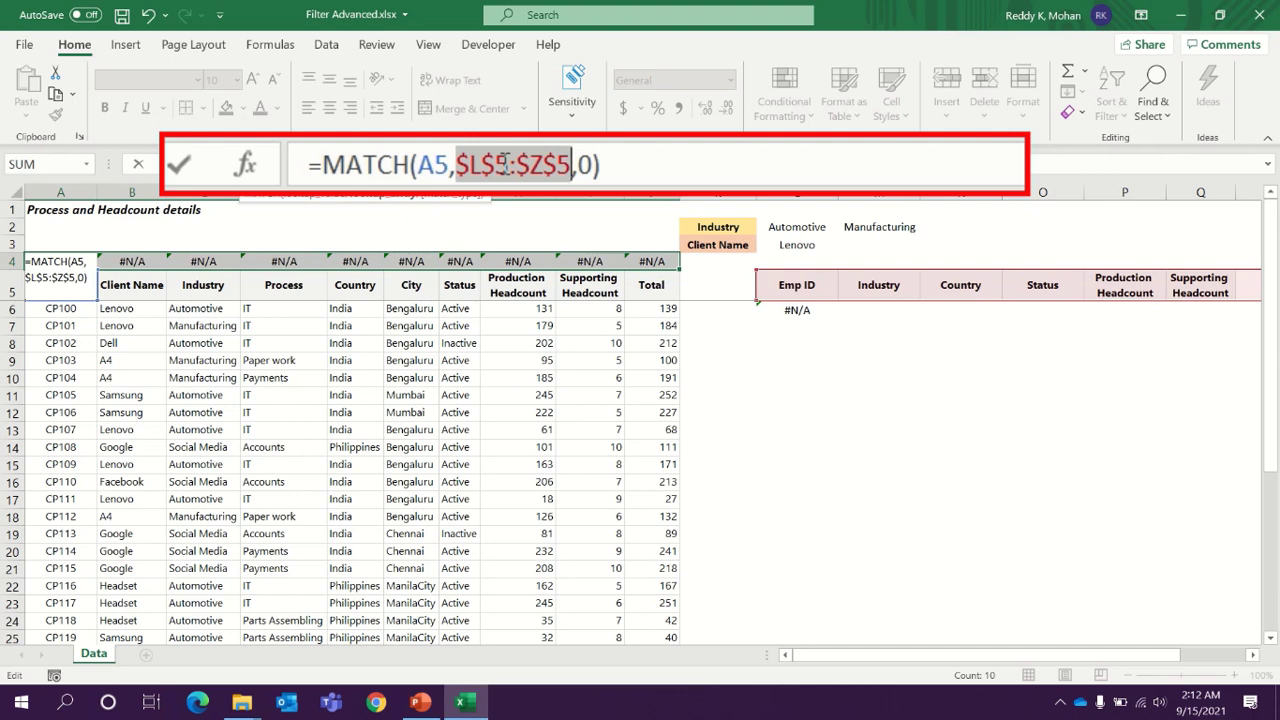
key("ctrl+Return")
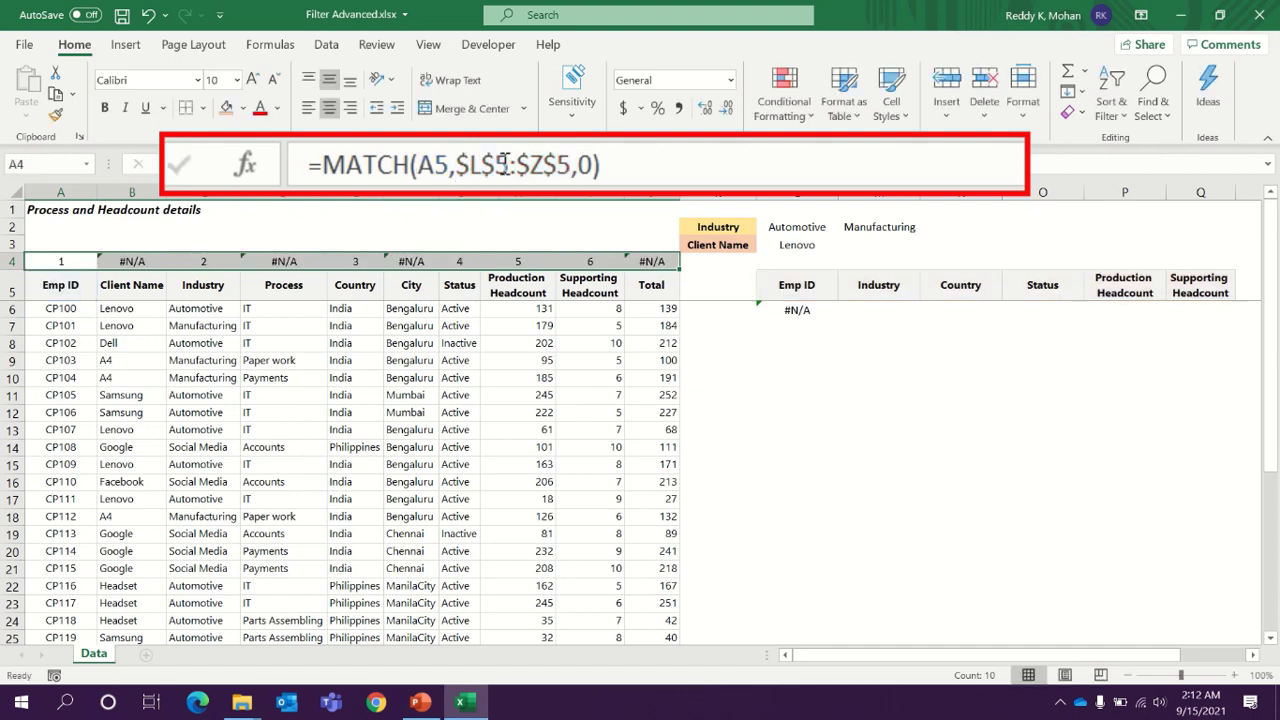
left_click(72, 286)
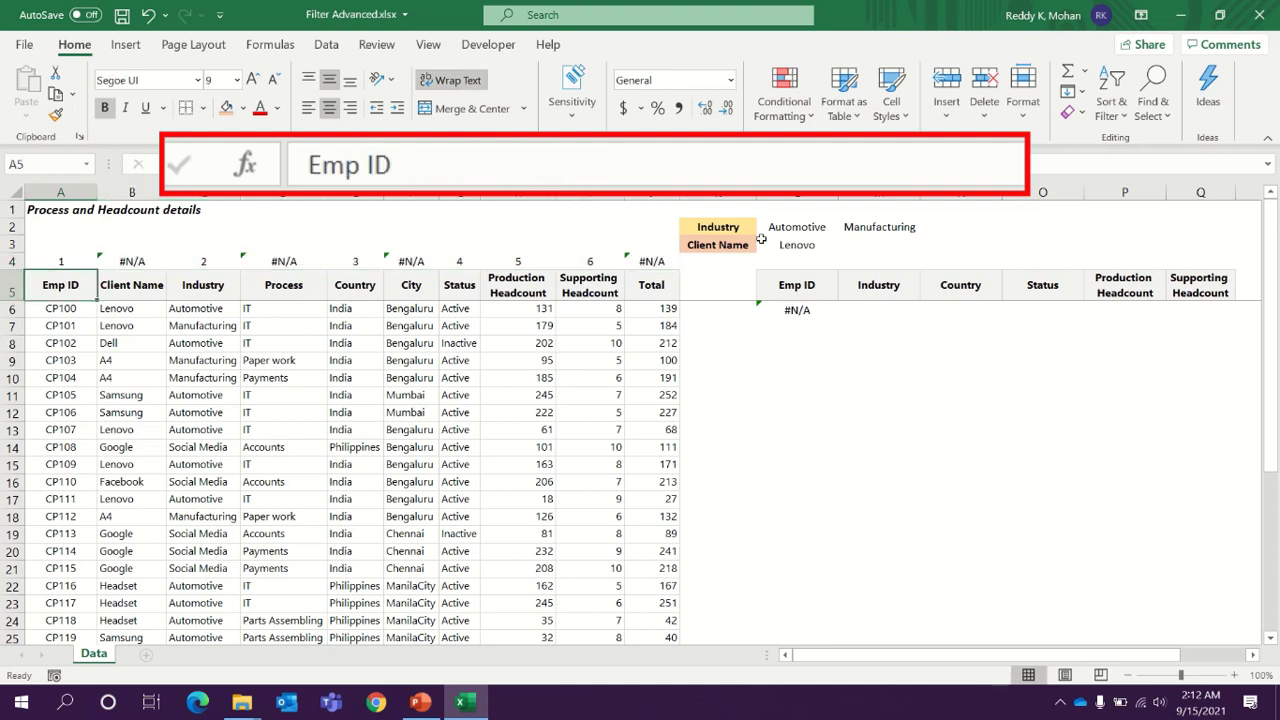
left_click(784, 284)
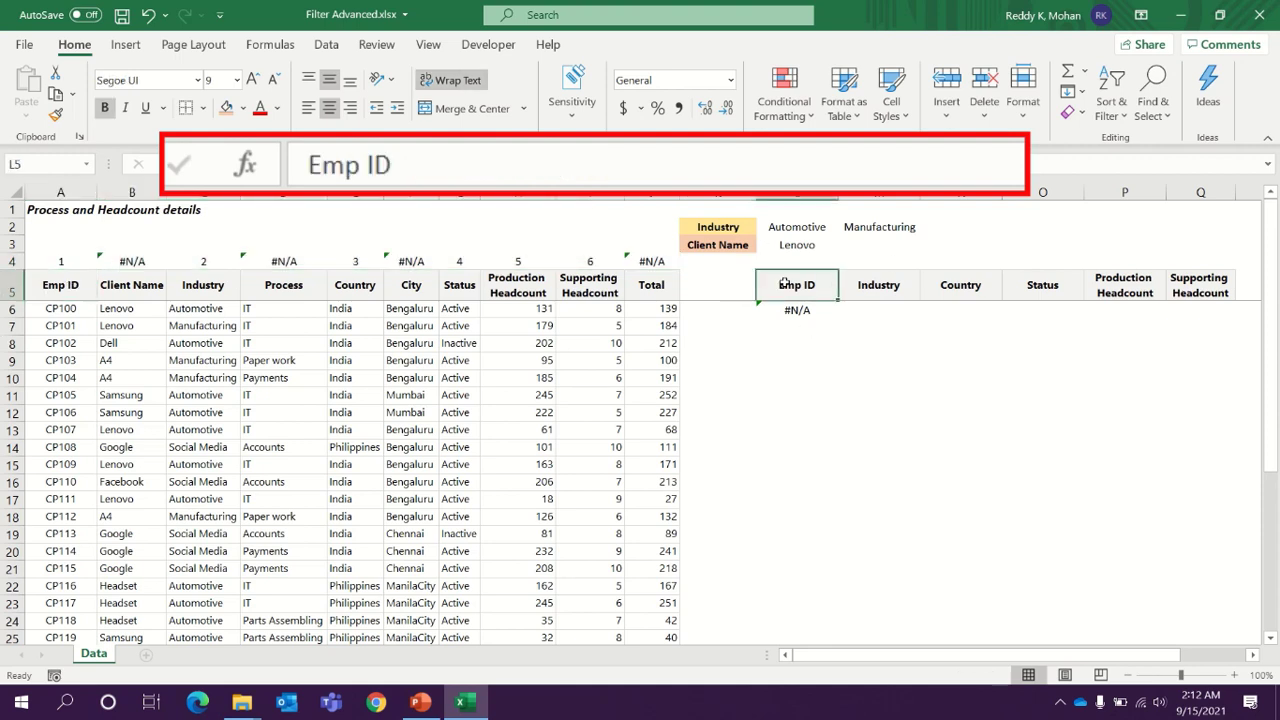
left_click(203, 287)
left_click(209, 263)
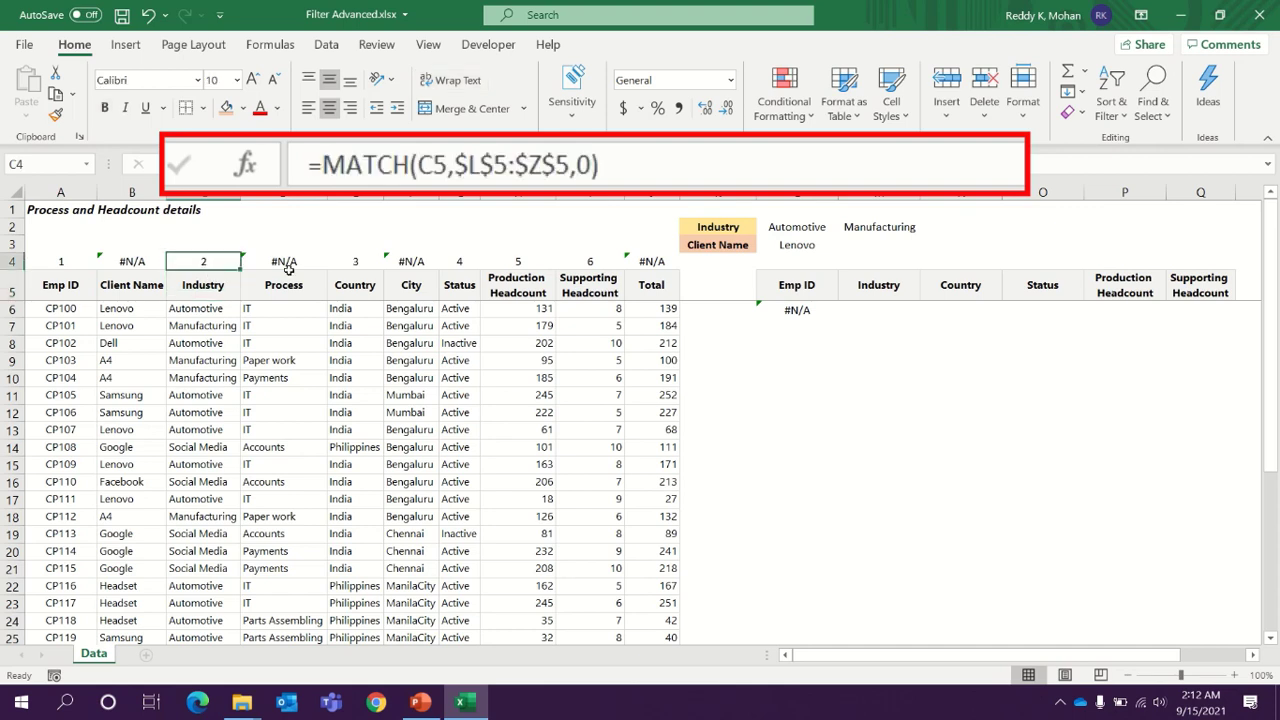
left_click(356, 284)
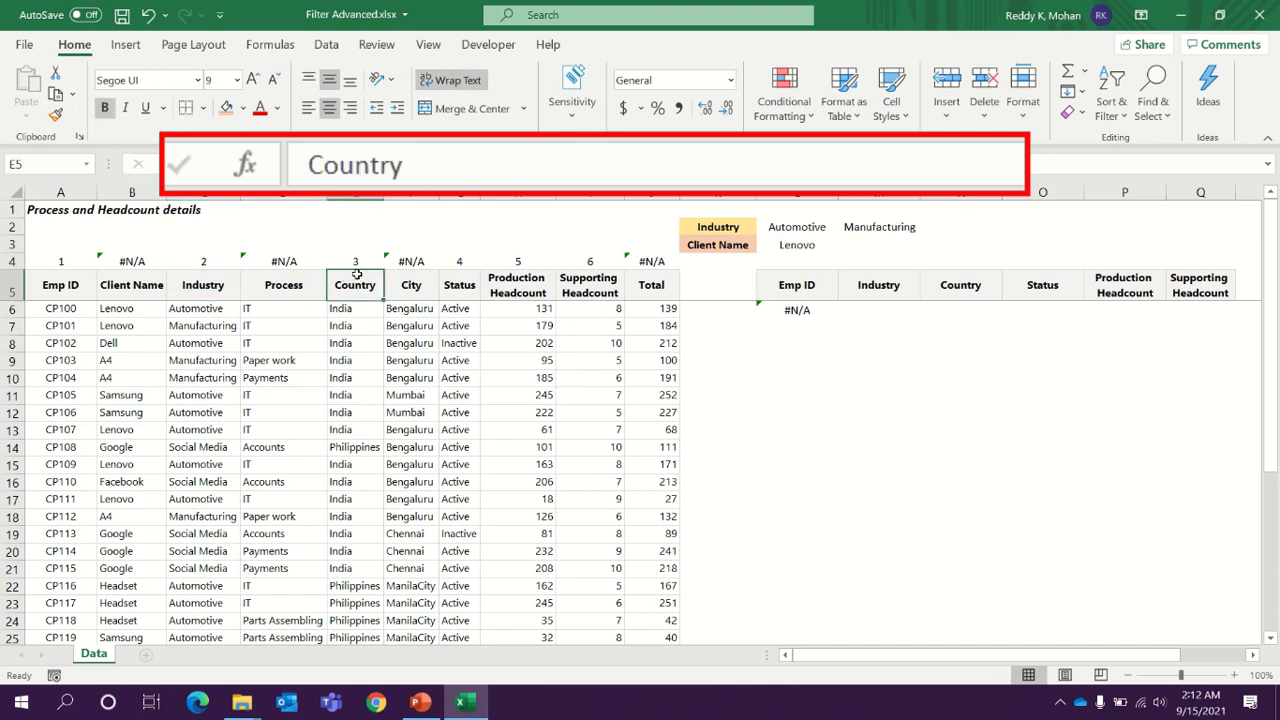
left_click(356, 262)
left_click_drag(57, 259, 642, 260)
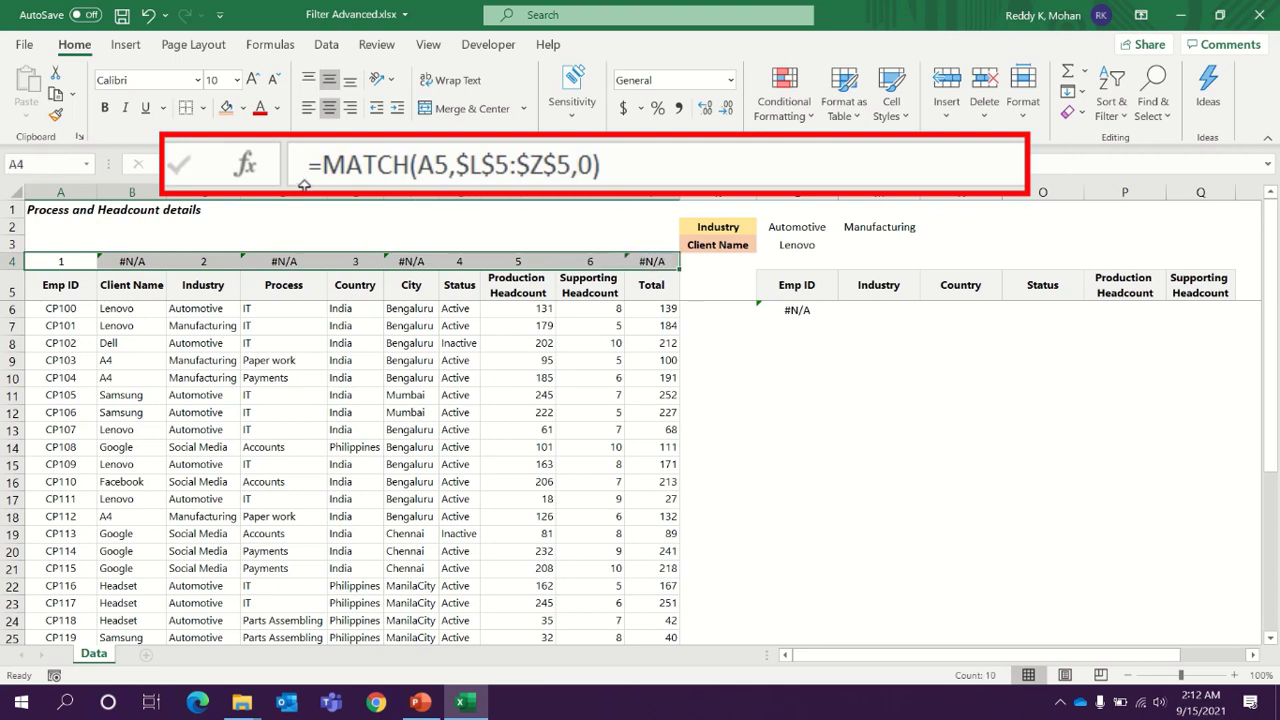
left_click(70, 263)
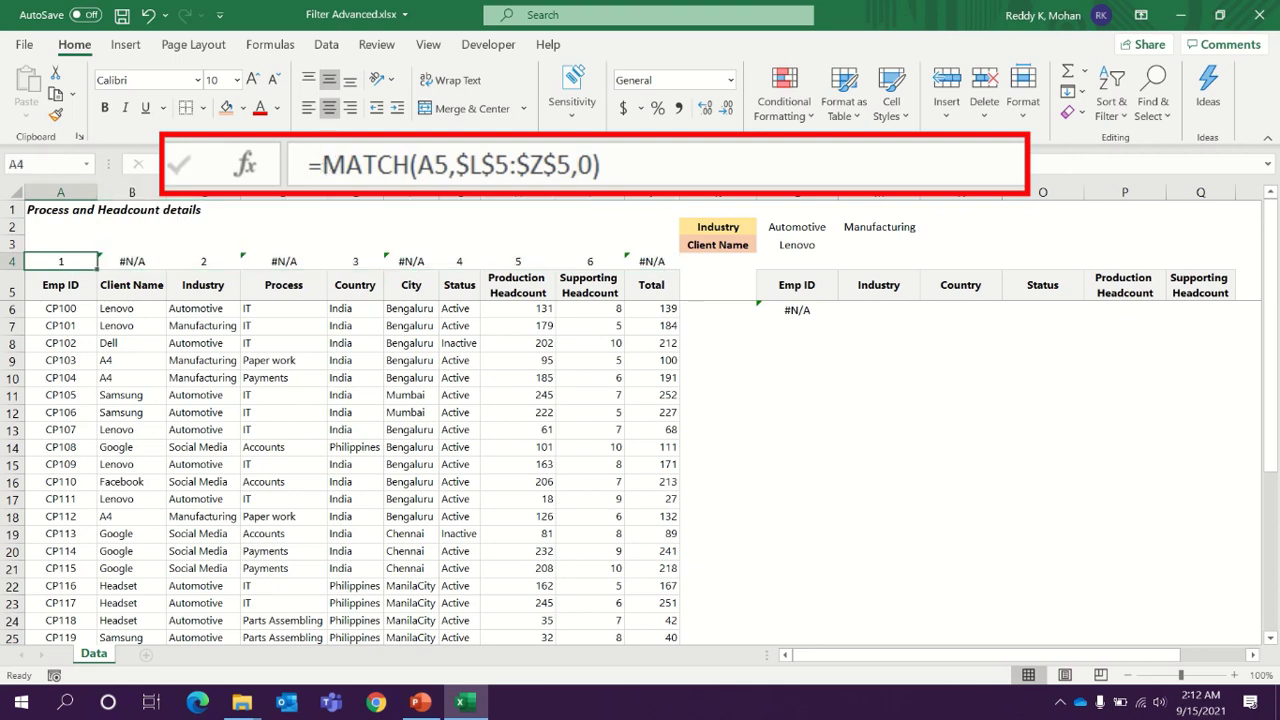
Change A4 to =IF(ISERROR(MATCH(A5,$L$5:$Z$5,0)),0,1) to produce a 1/0 flag
left_click(322, 163)
type("IF(ise")
key("Down")
key("Tab")
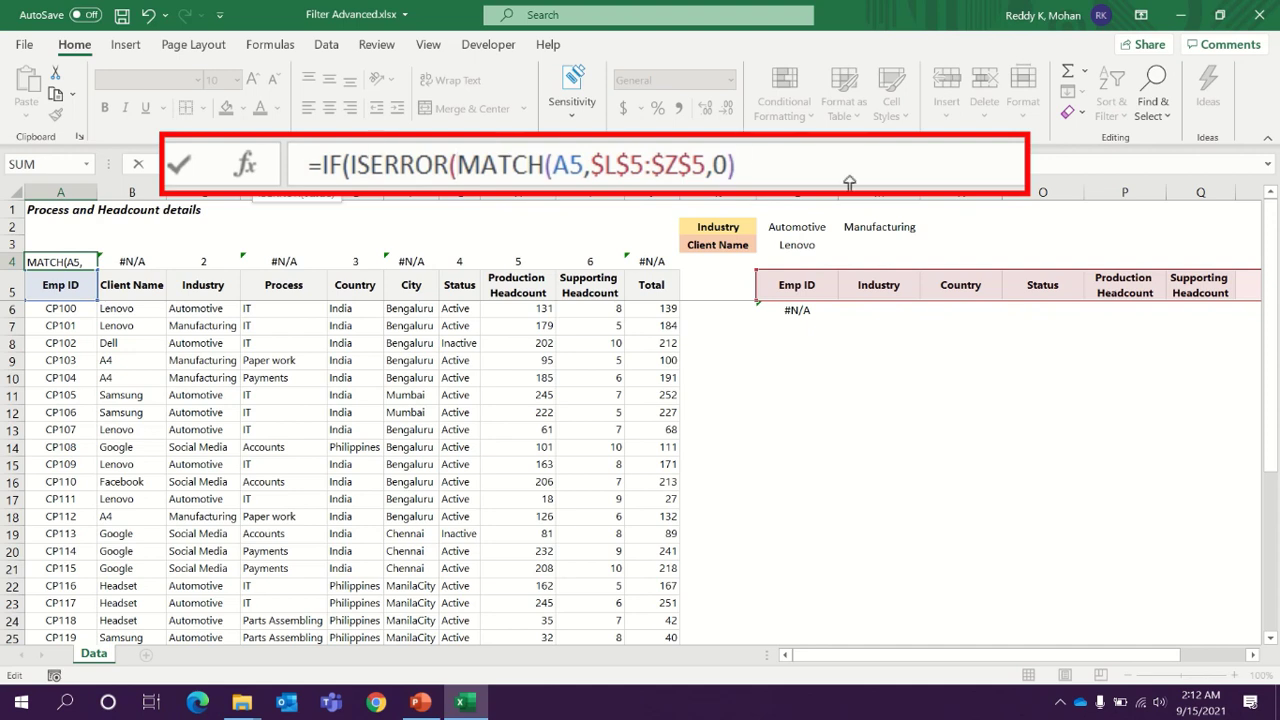
left_click(810, 162)
type(")")
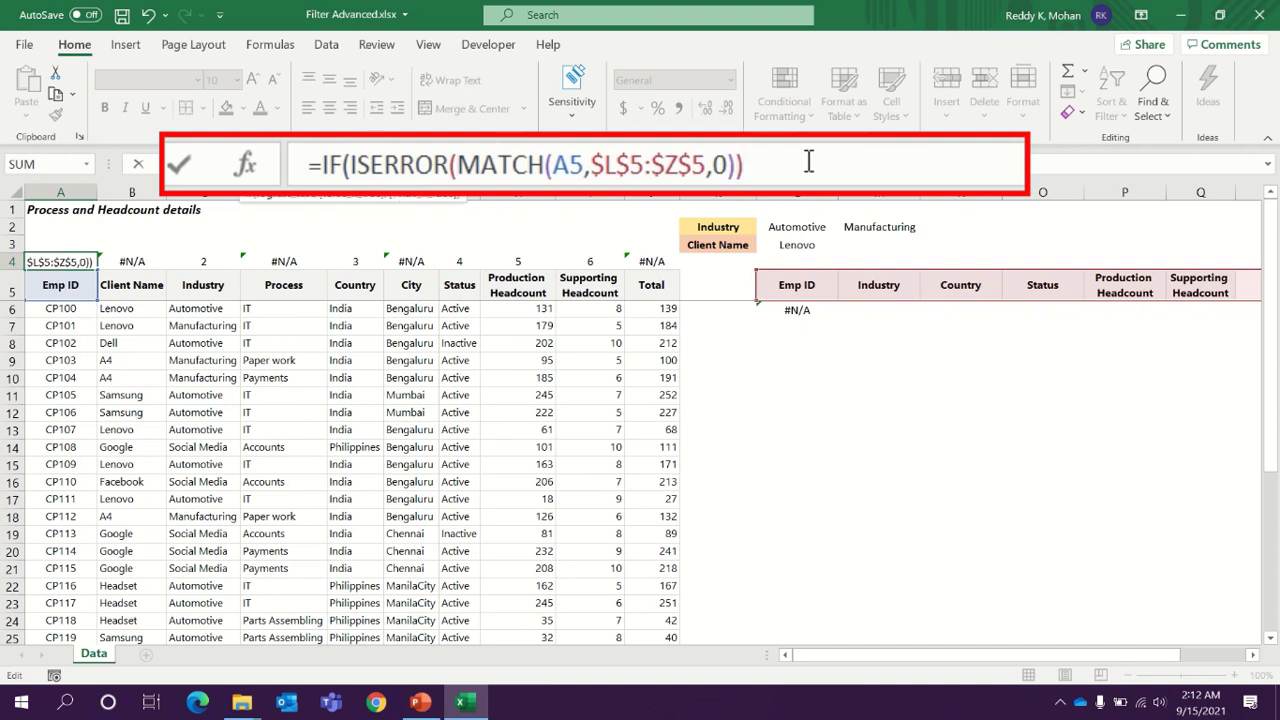
type(",0")
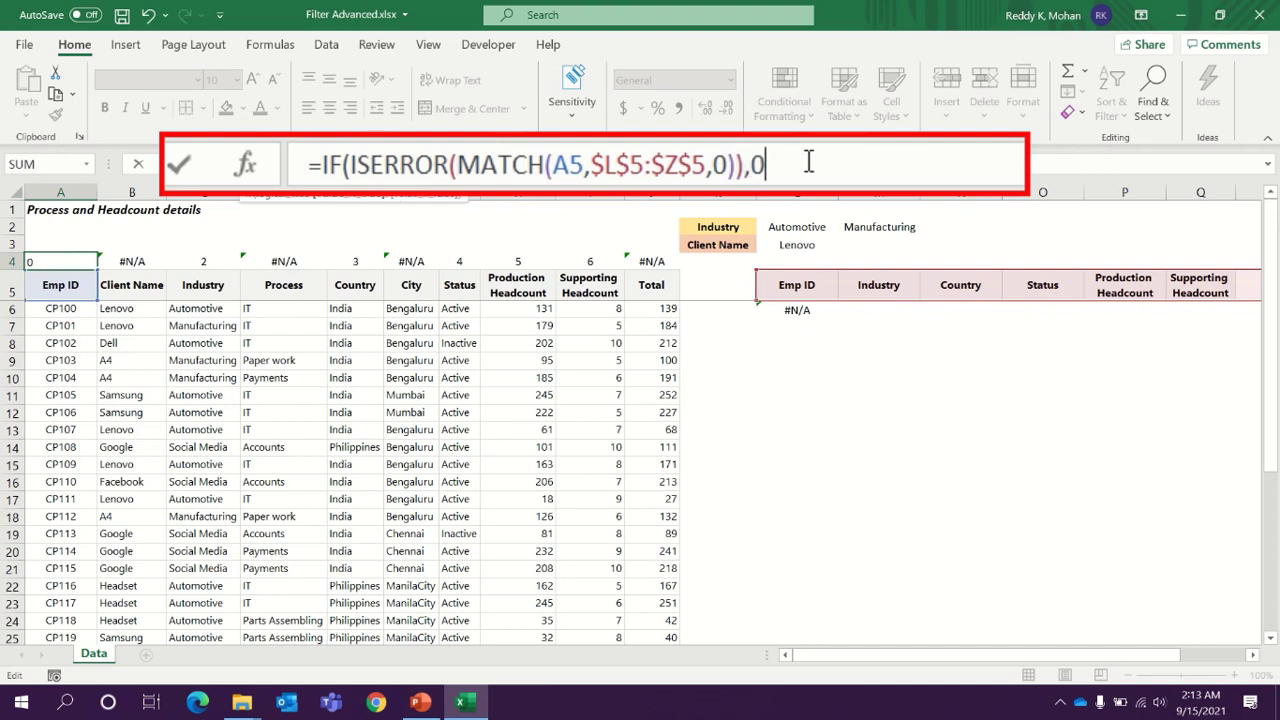
type(",1)")
key("Return")
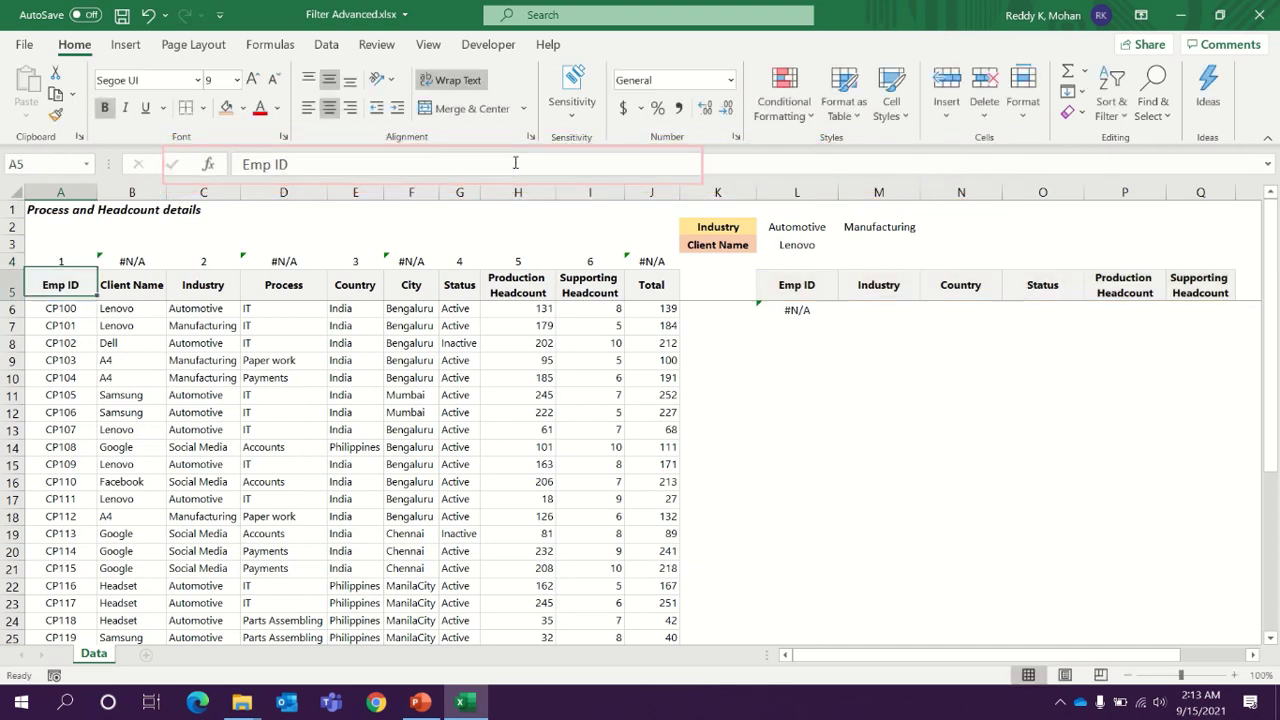
Copy the flag formula across A4:J4 and check the result in B4
left_click(79, 260)
key("ctrl+c")
left_click_drag(79, 260, 654, 260)
key("ctrl+v")
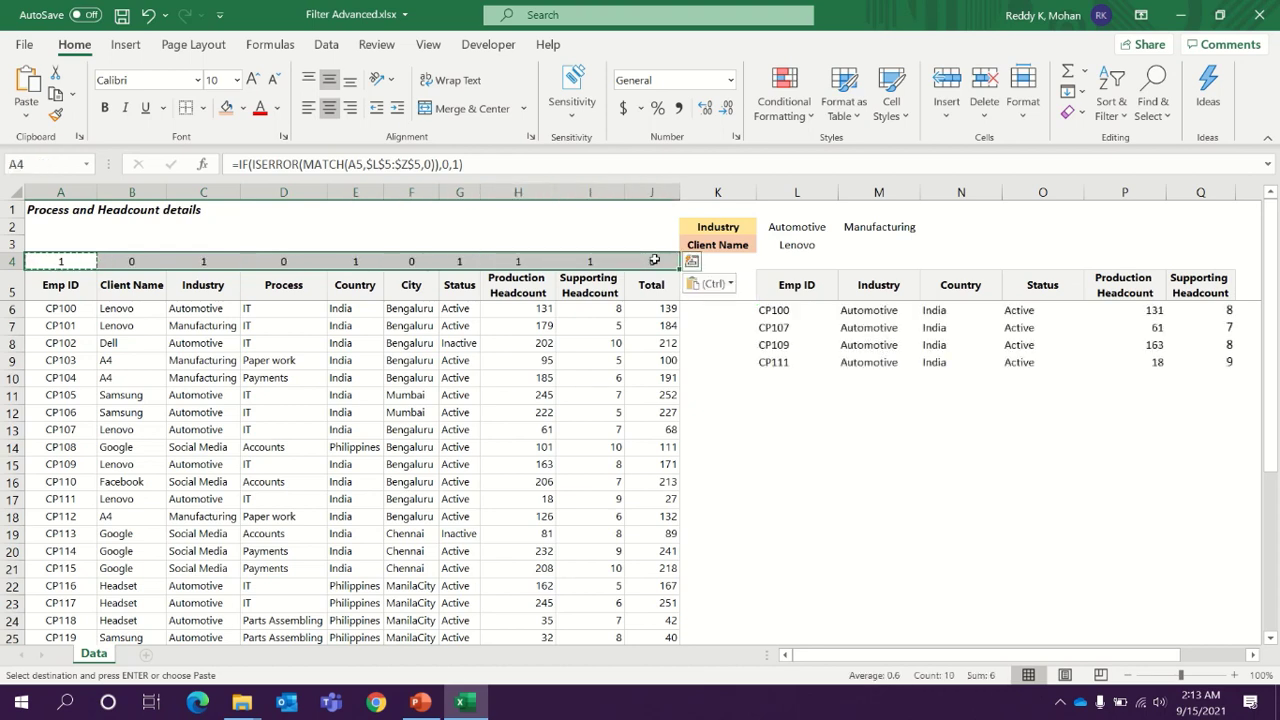
left_click(360, 230)
key("Escape")
left_click(133, 261)
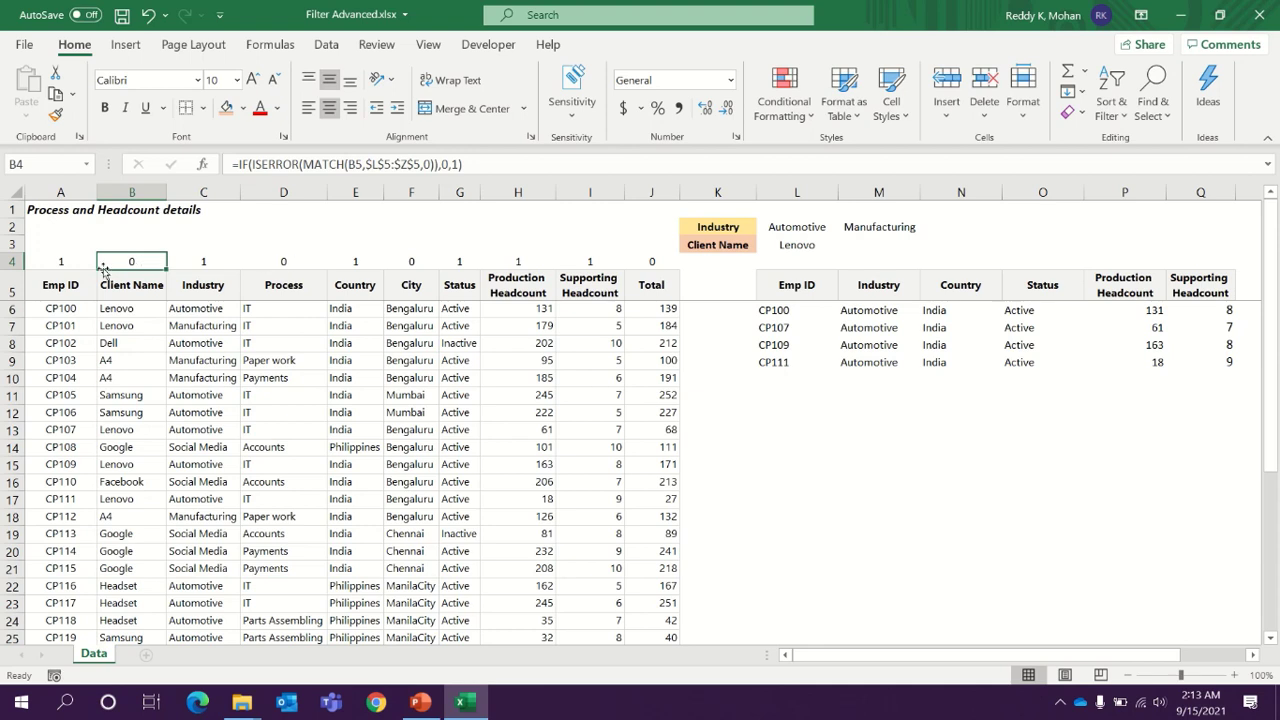
left_click_drag(55, 261, 653, 257)
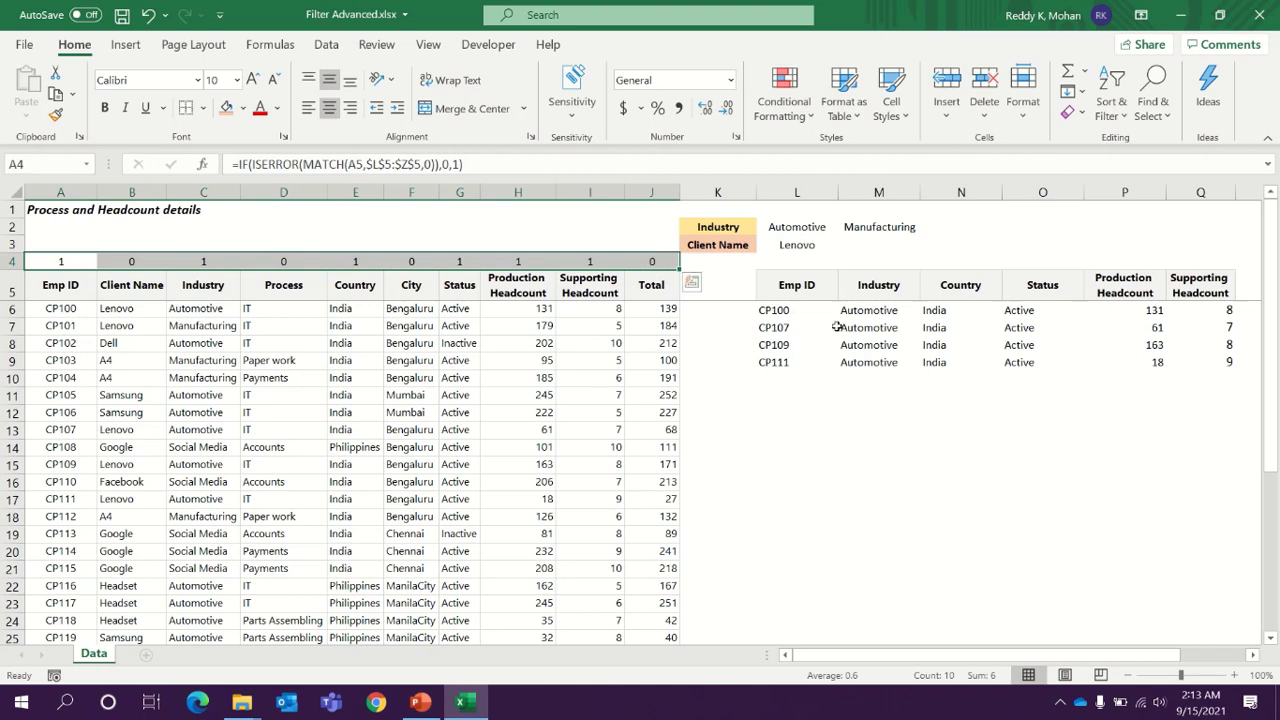
double_click(789, 309)
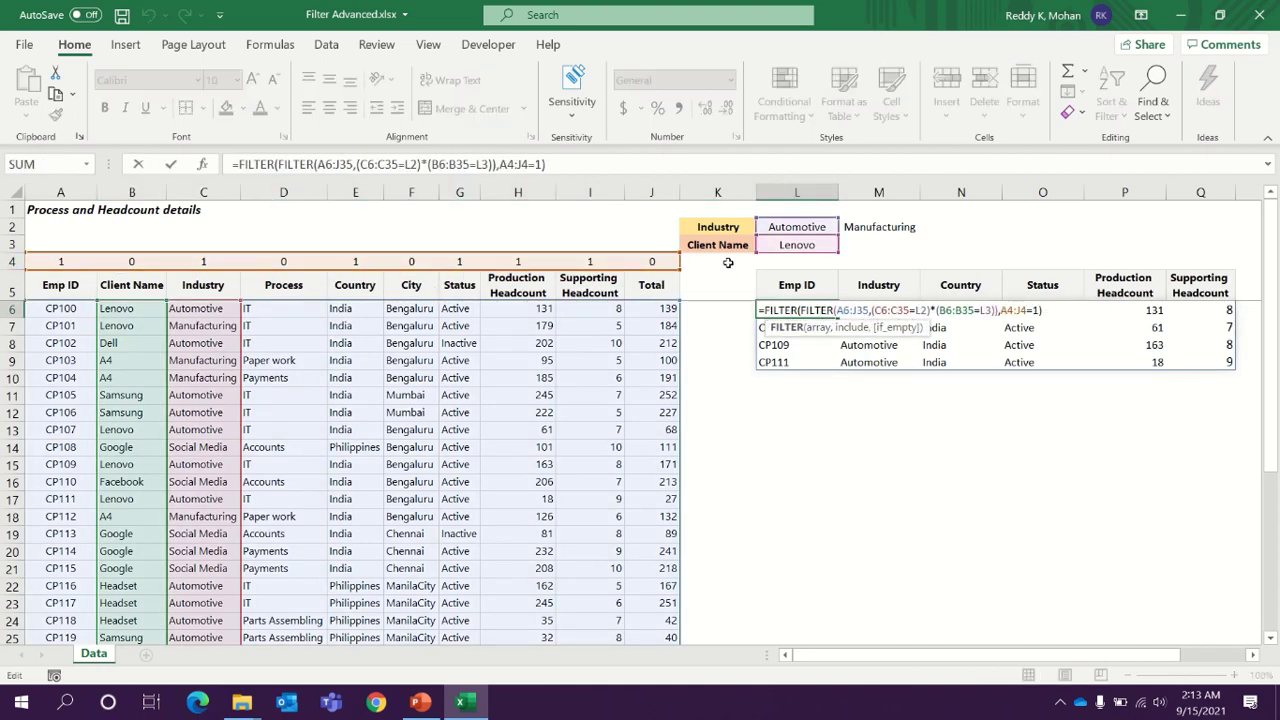
key("Escape")
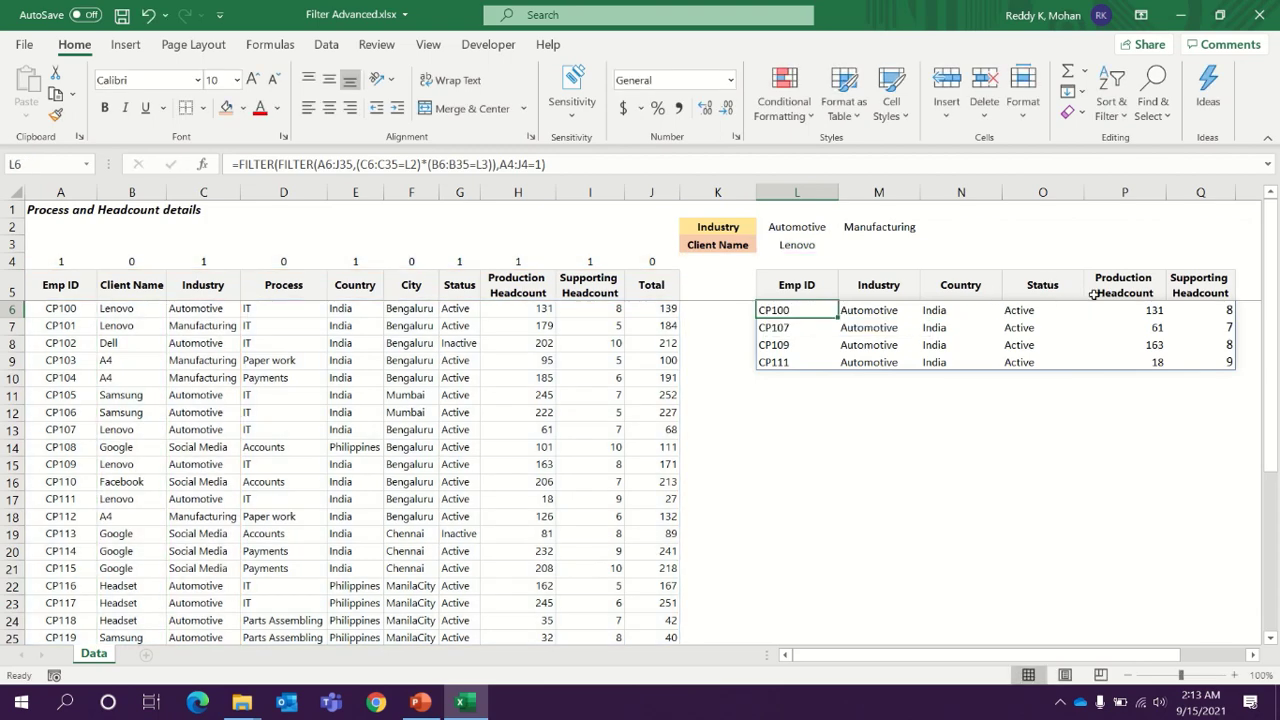
left_click(963, 284)
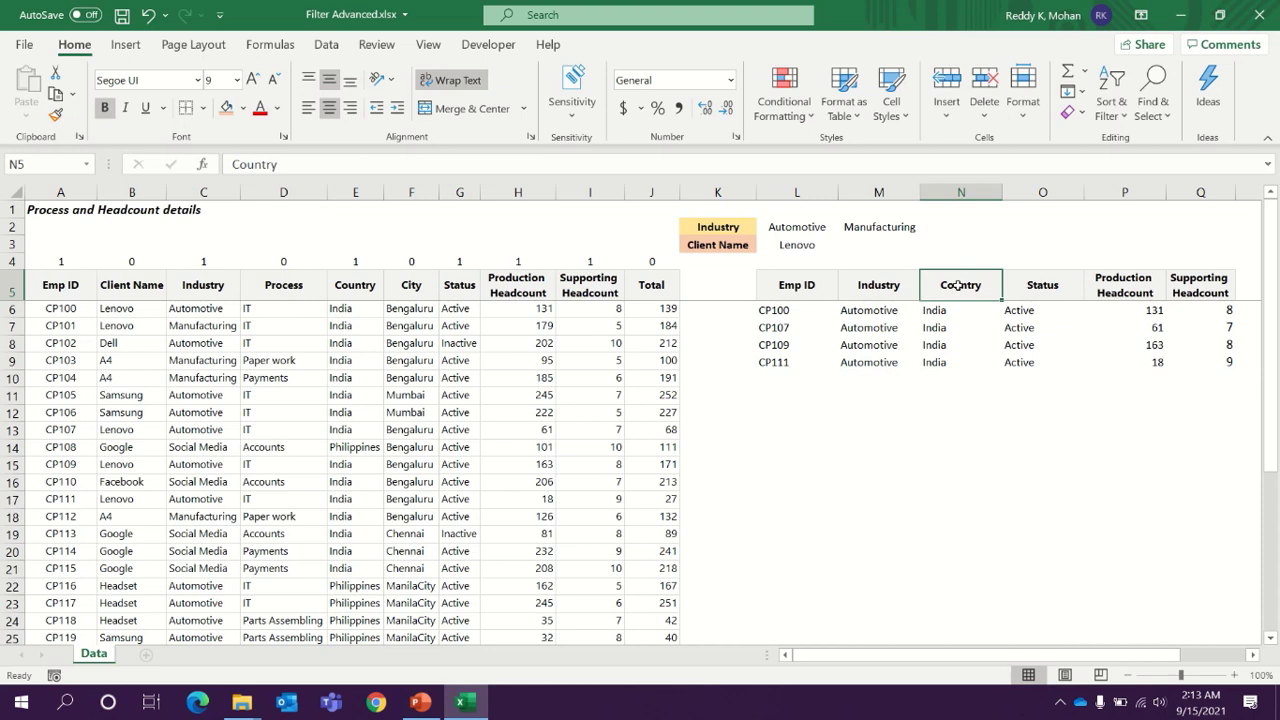
Rename output header N5 from Country to Process and check N6:N9 now show IT
type("P")
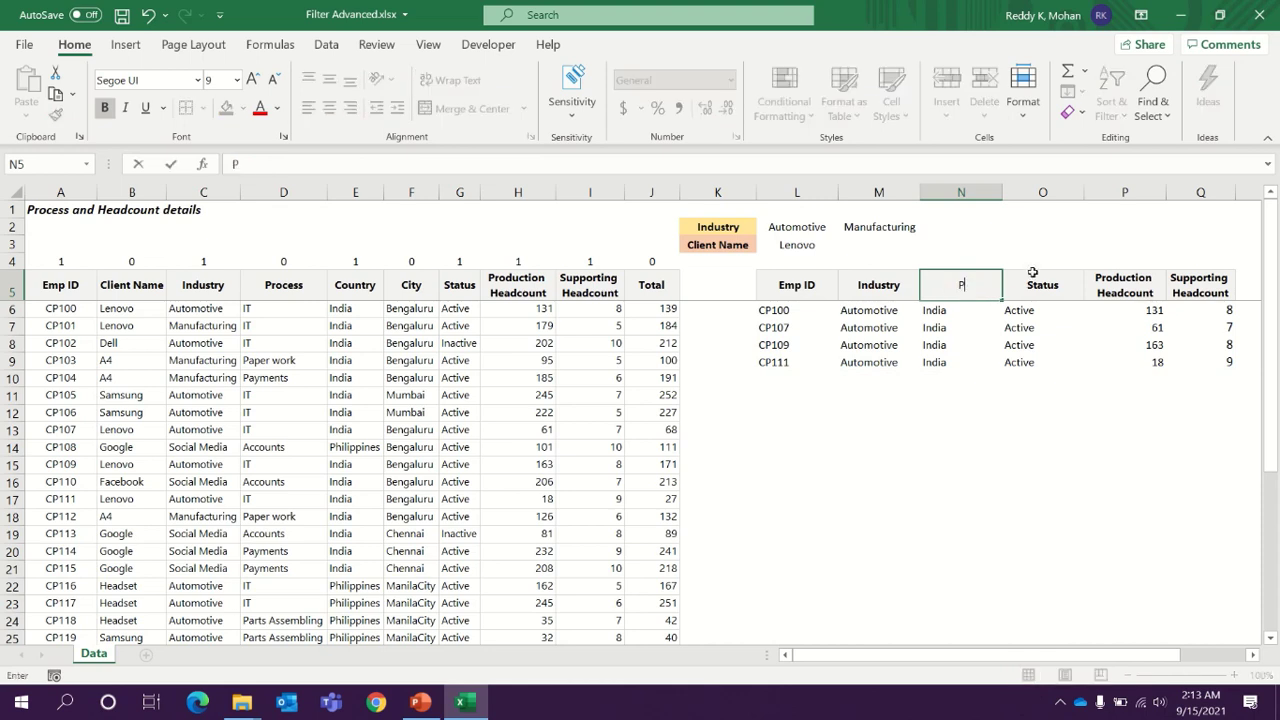
type("rocess")
key("Return")
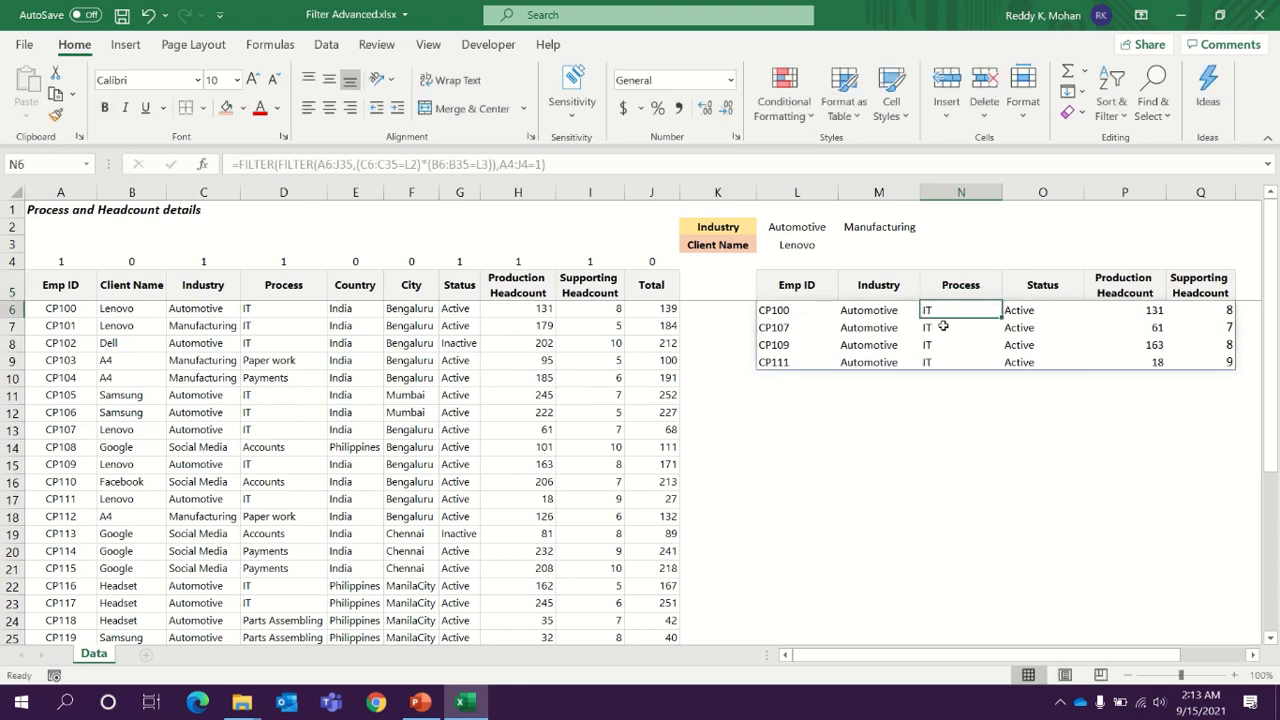
left_click_drag(943, 309, 945, 362)
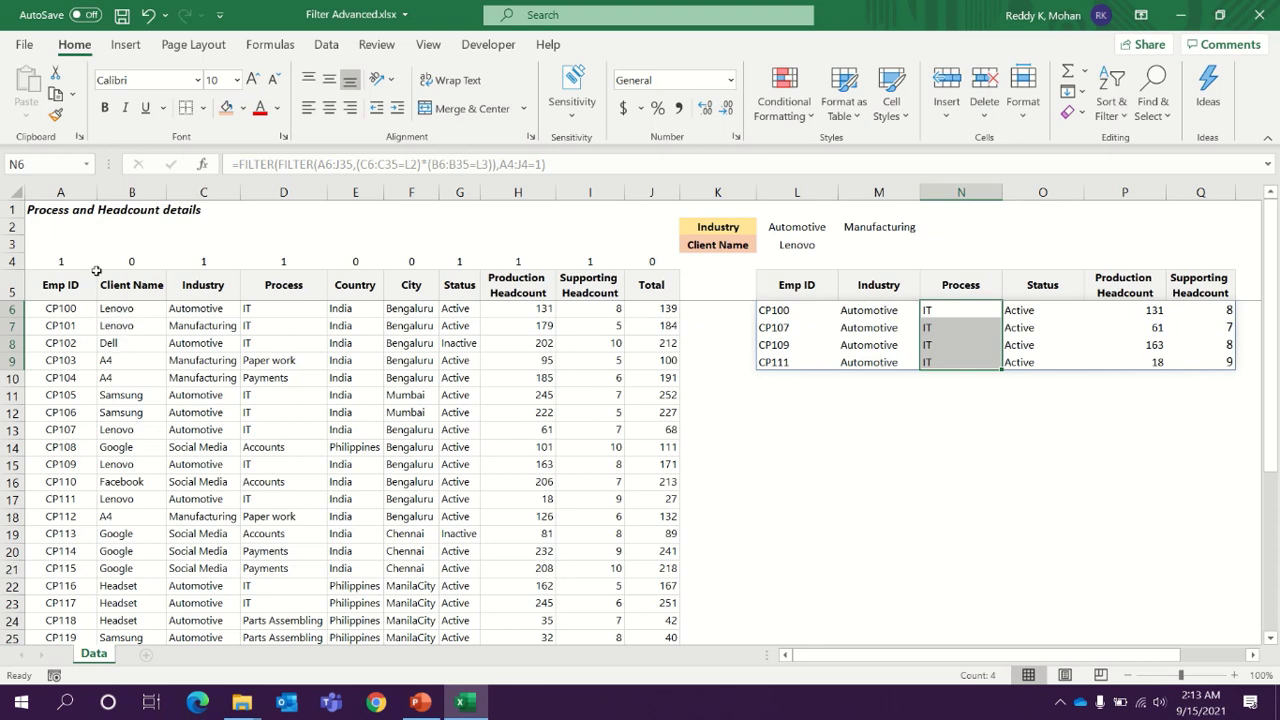
left_click(774, 309)
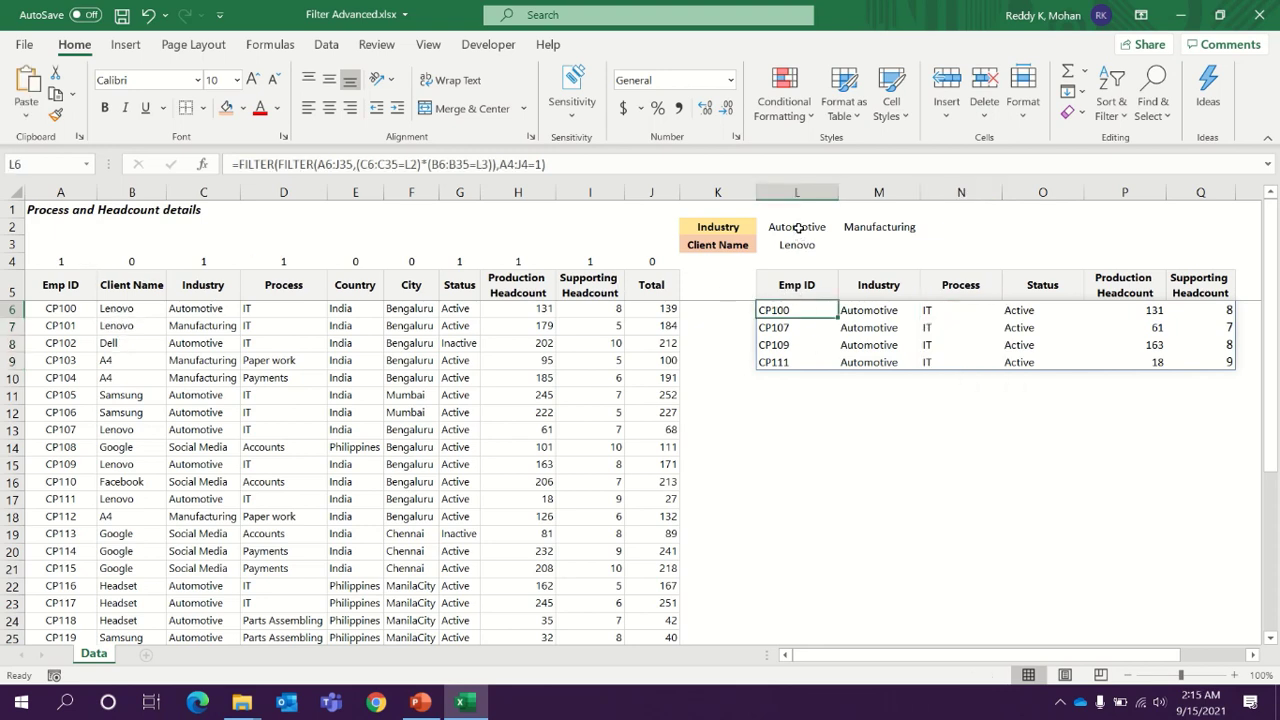
left_click_drag(798, 228, 797, 246)
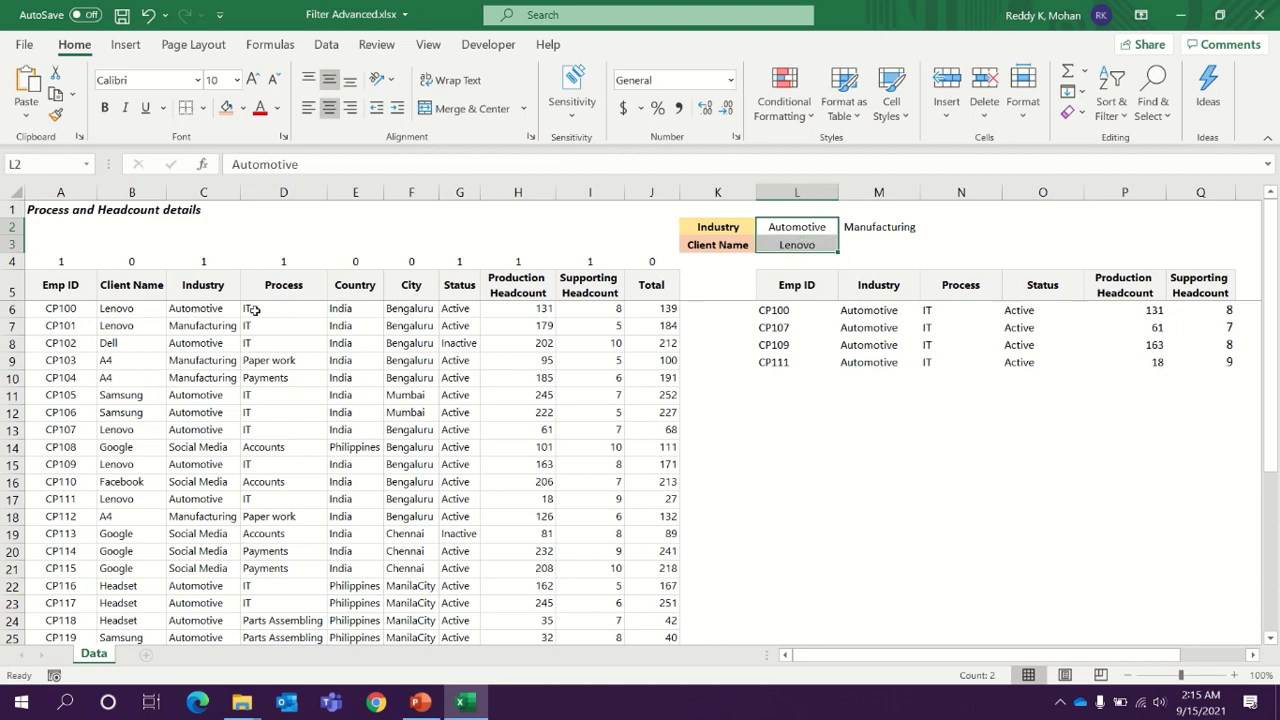
left_click(772, 309)
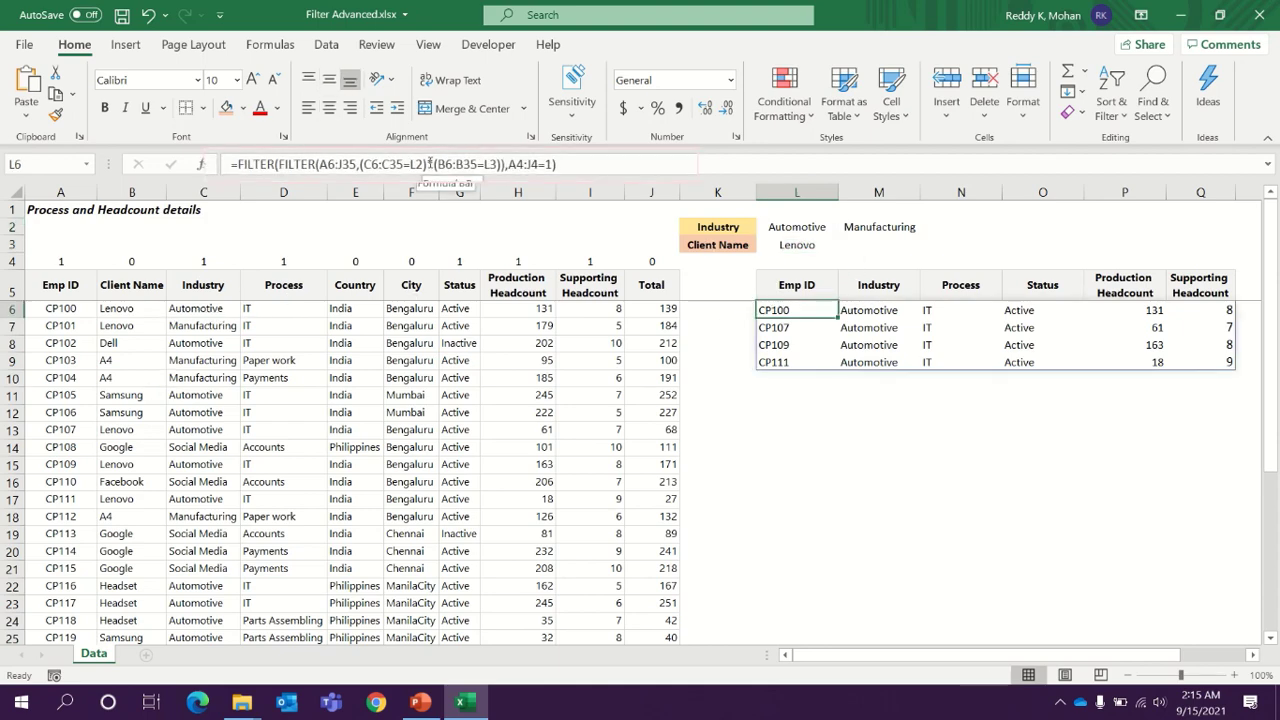
double_click(432, 163)
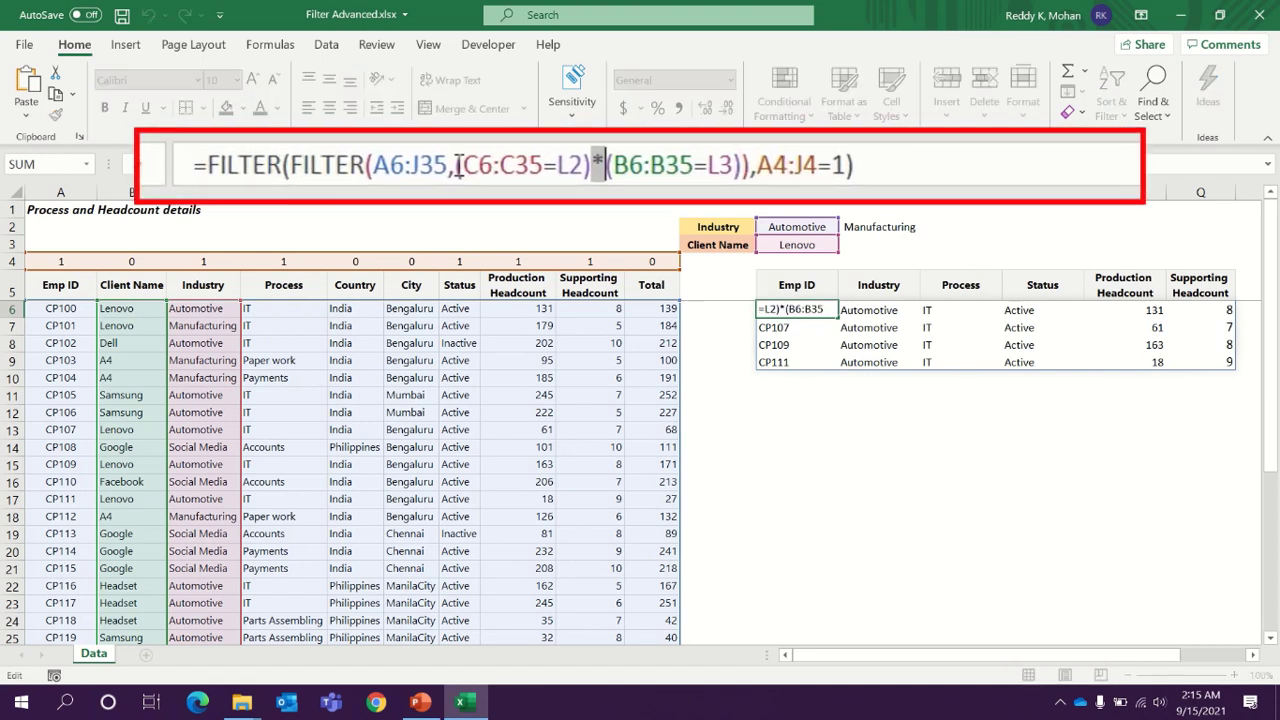
left_click_drag(463, 165, 550, 167)
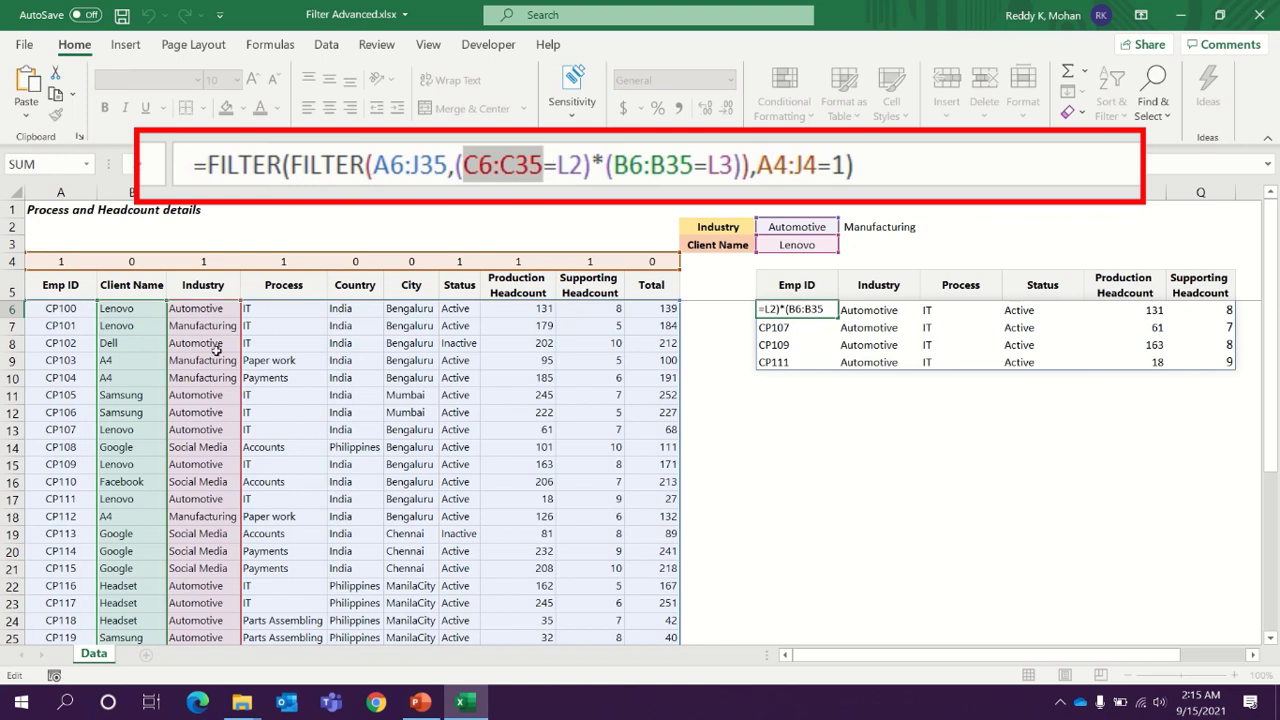
double_click(569, 162)
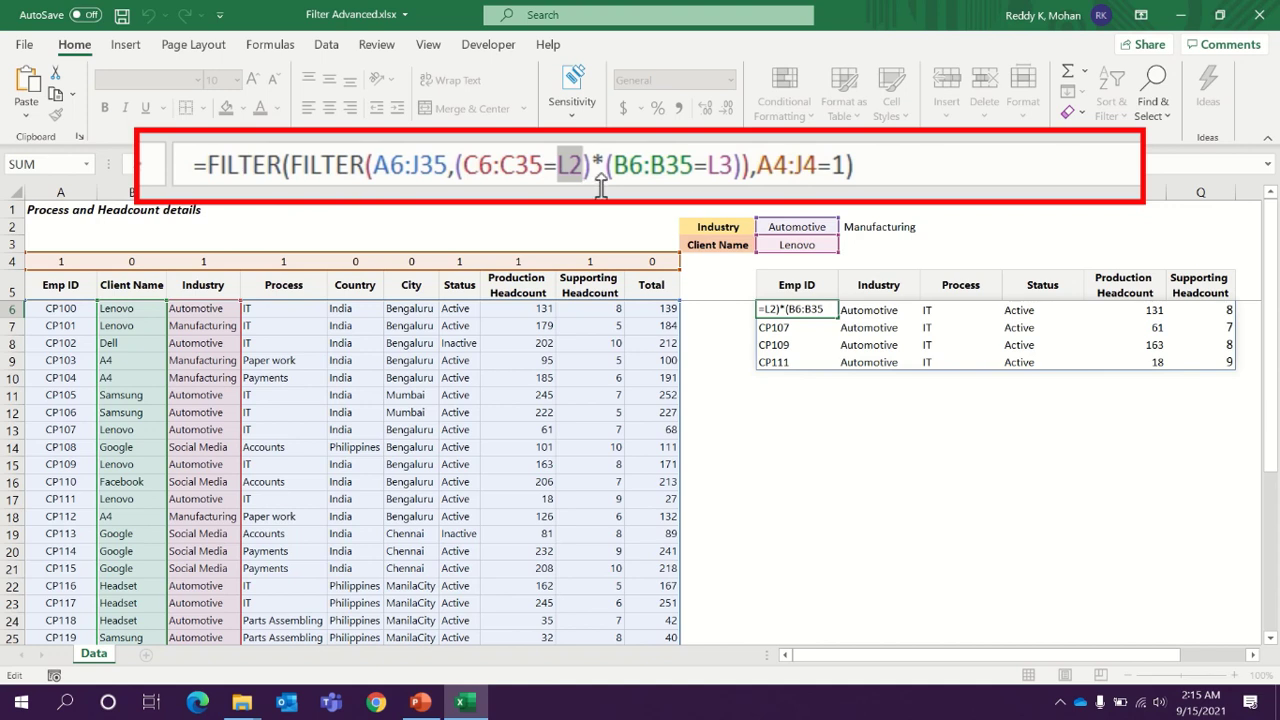
left_click_drag(613, 166, 692, 168)
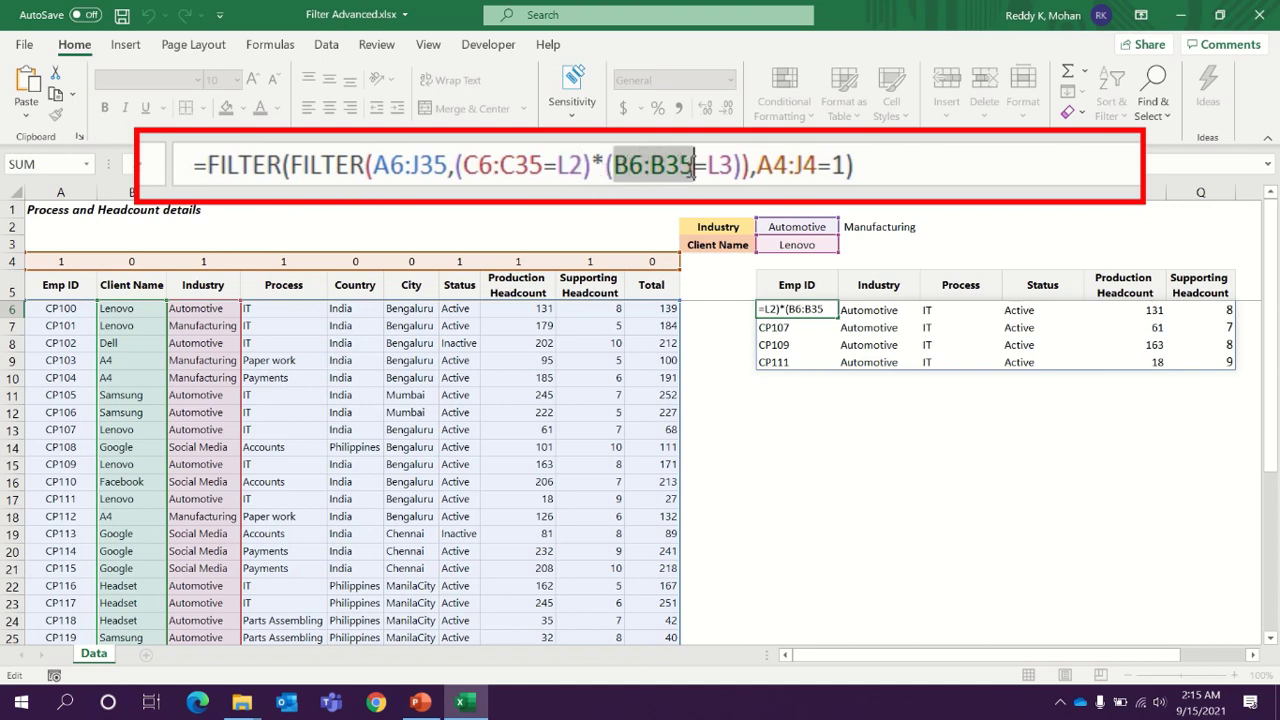
left_click(712, 165)
double_click(722, 165)
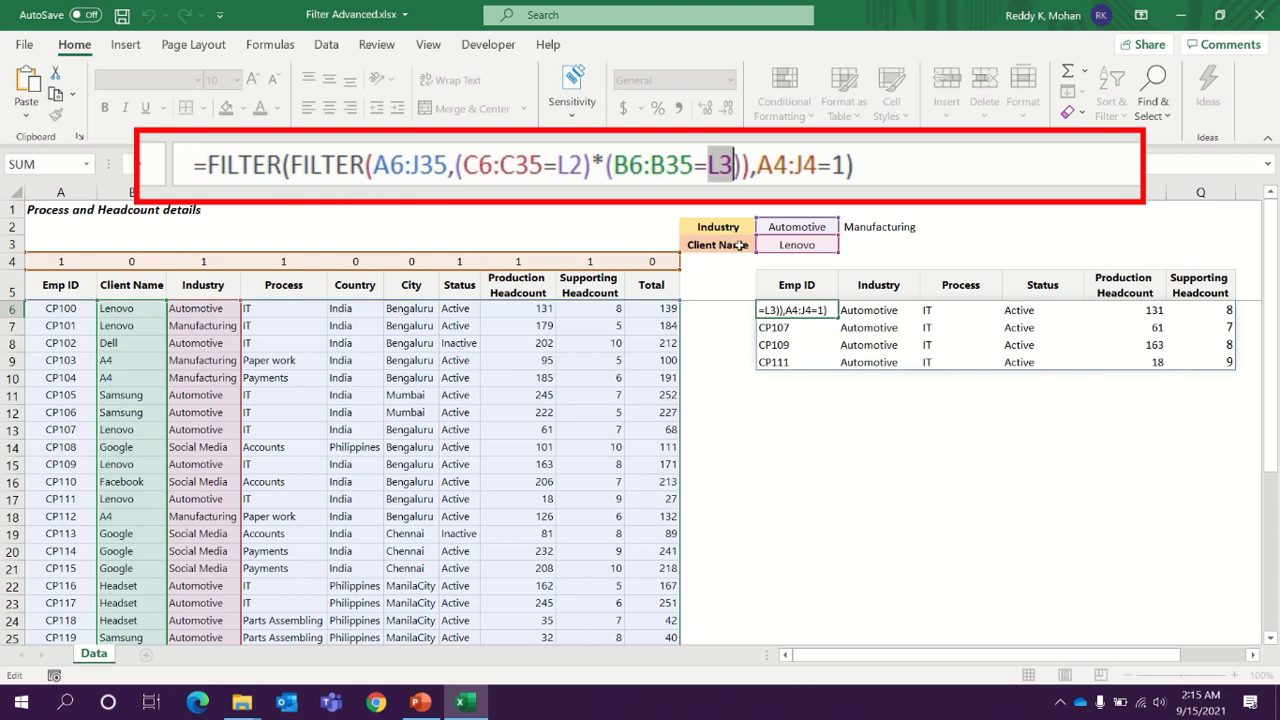
left_click(612, 167)
left_click_drag(612, 167, 733, 166)
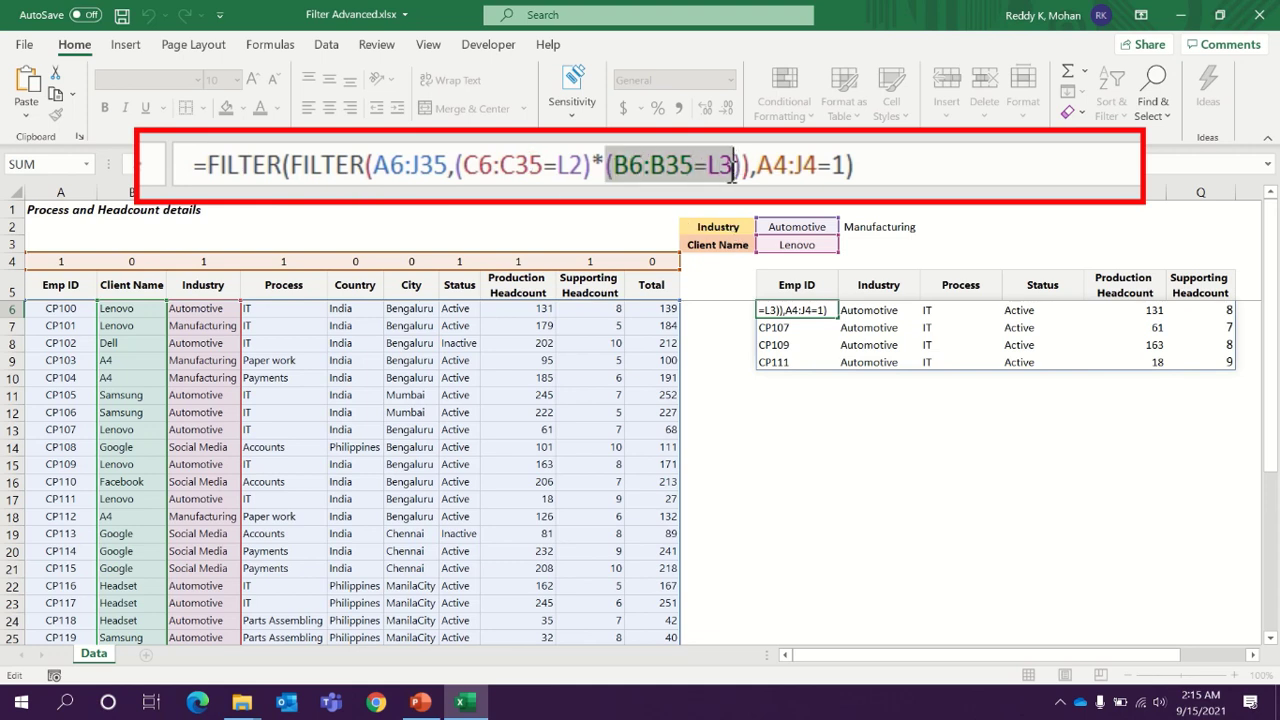
left_click(588, 164)
left_click_drag(588, 164, 462, 164)
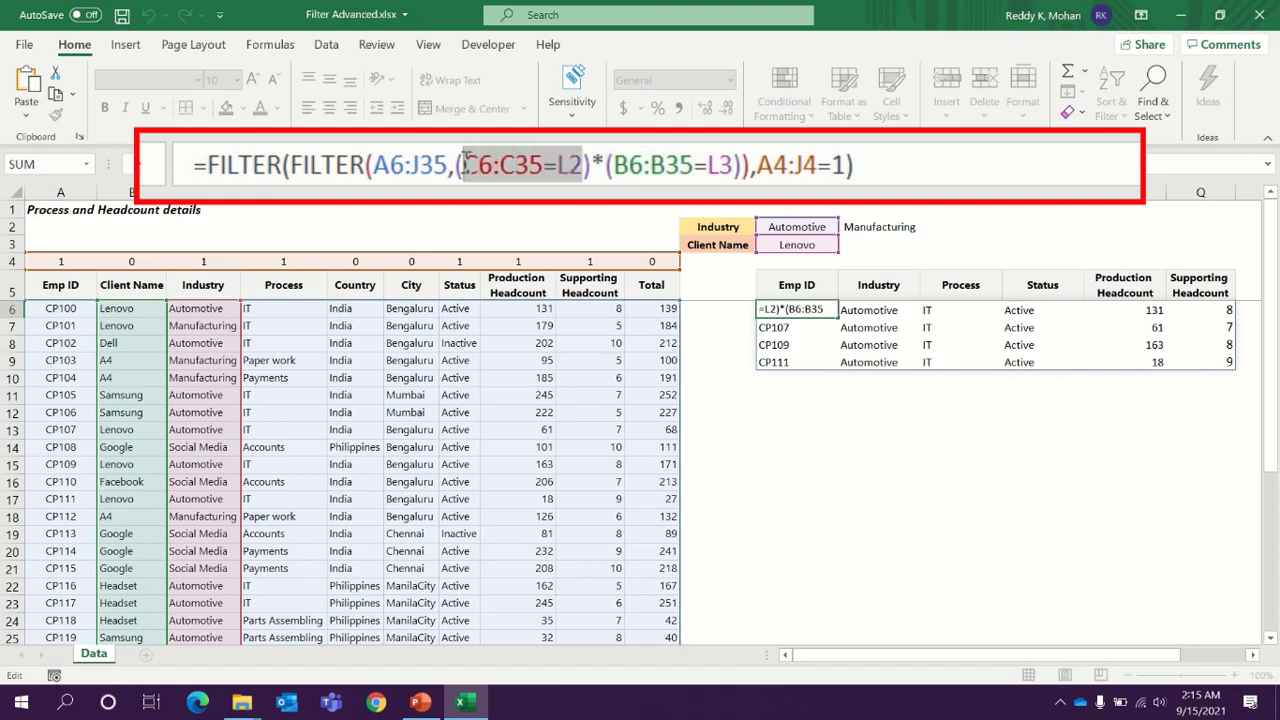
left_click_drag(614, 165, 732, 166)
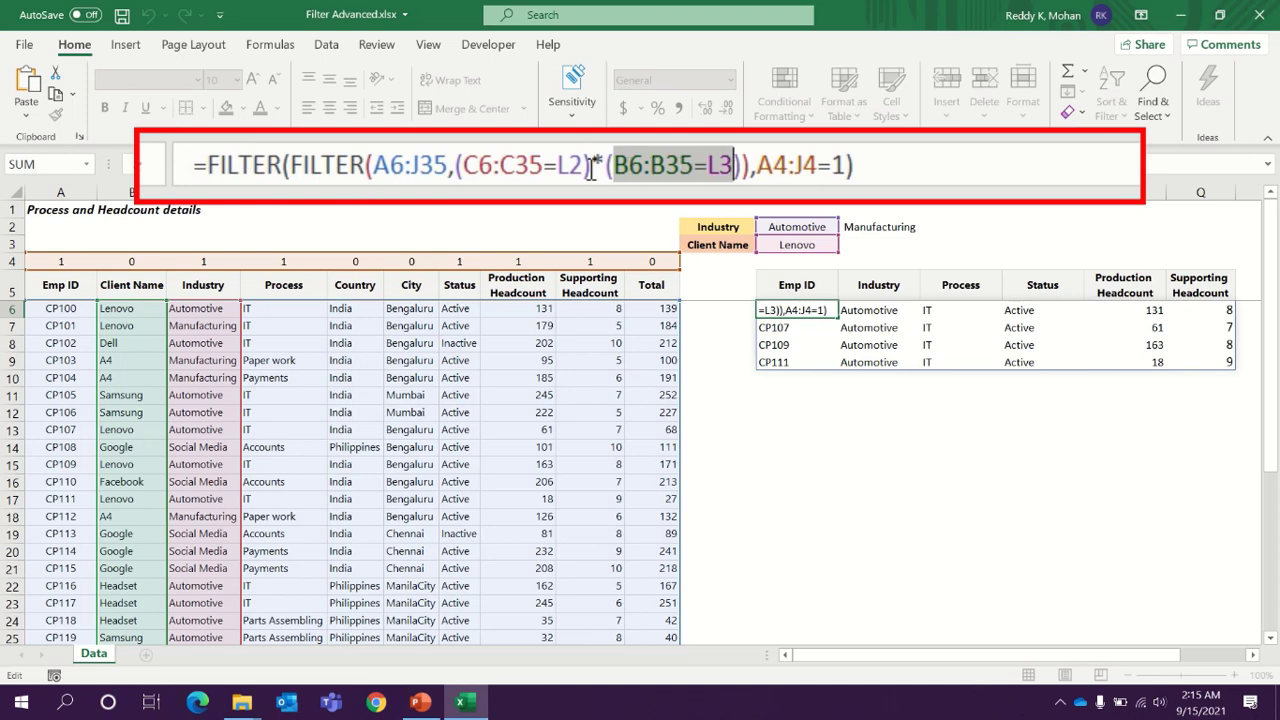
left_click_drag(605, 166, 597, 165)
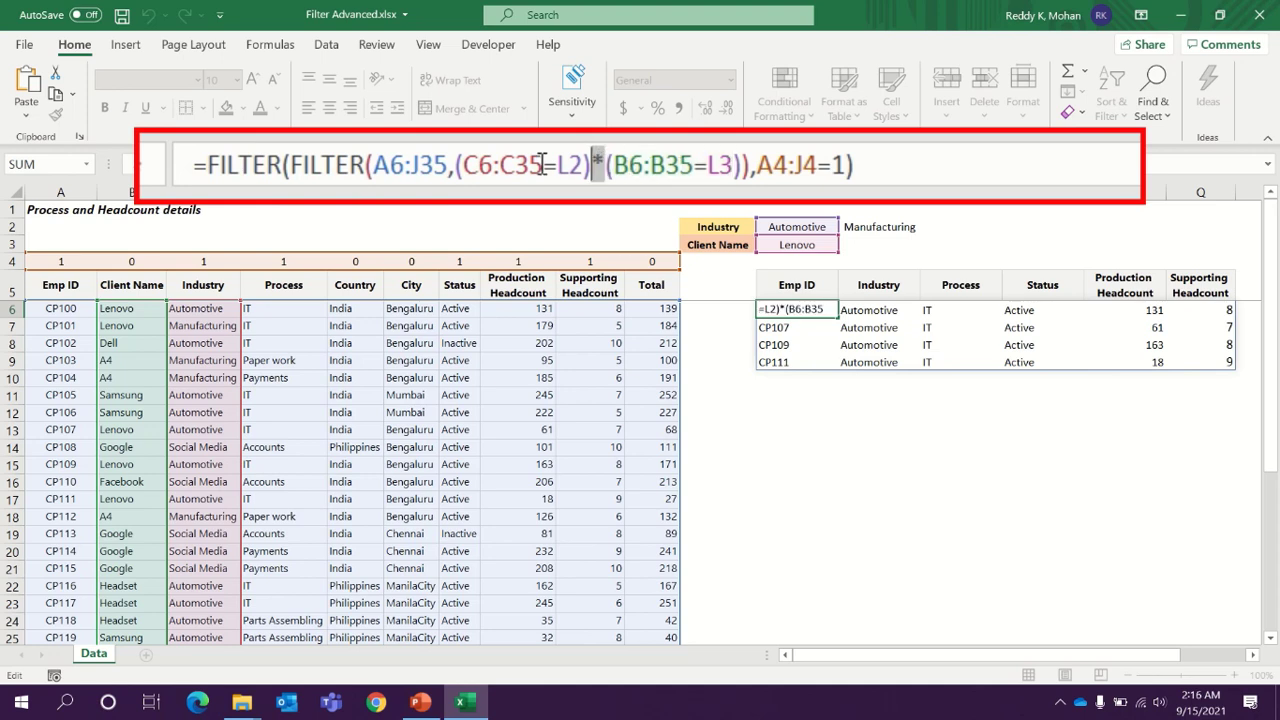
left_click(465, 165)
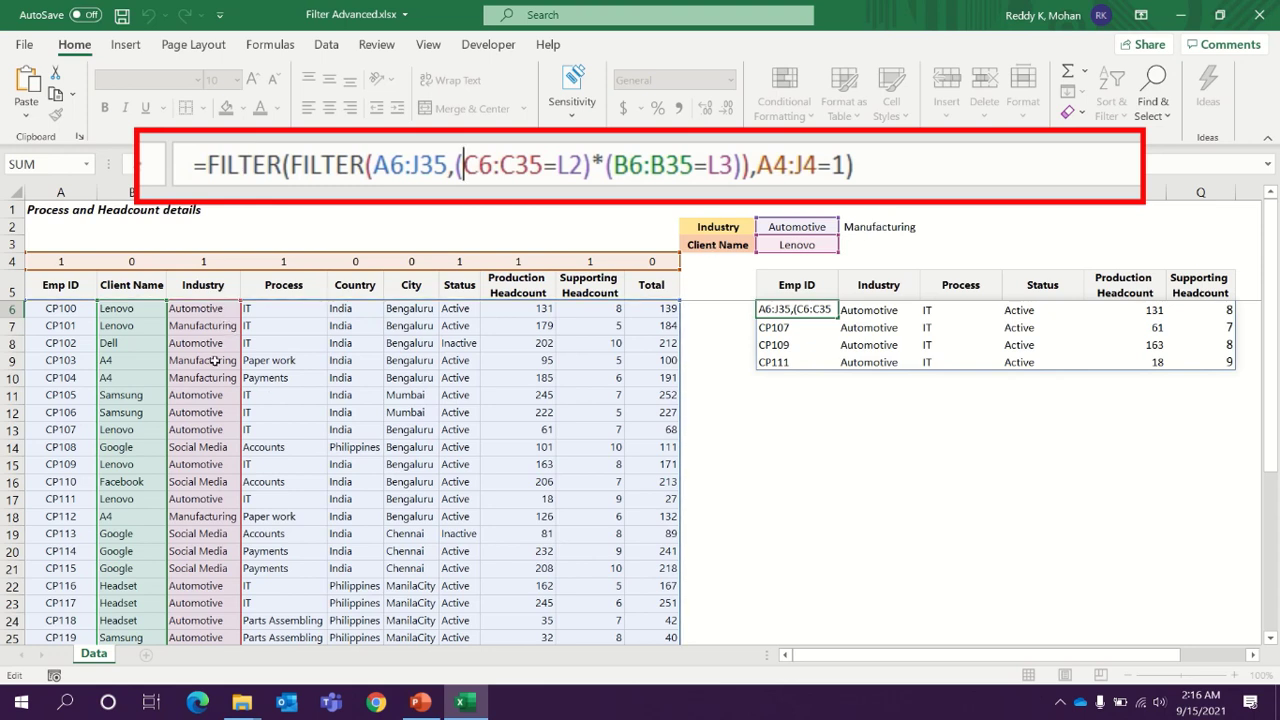
Bracket the Industry condition into an OR group ready for a second test
left_click_drag(463, 163, 573, 163)
left_click(462, 164)
type("(")
left_click(592, 164)
type(")")
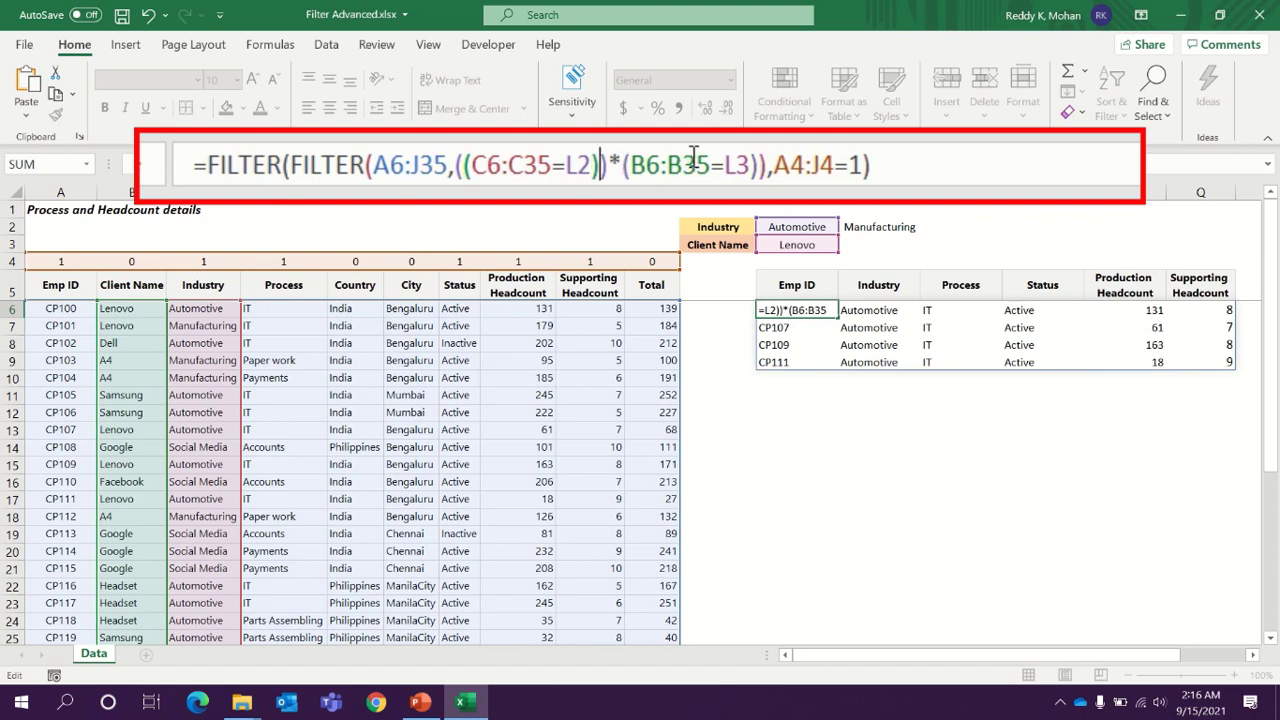
type("+")
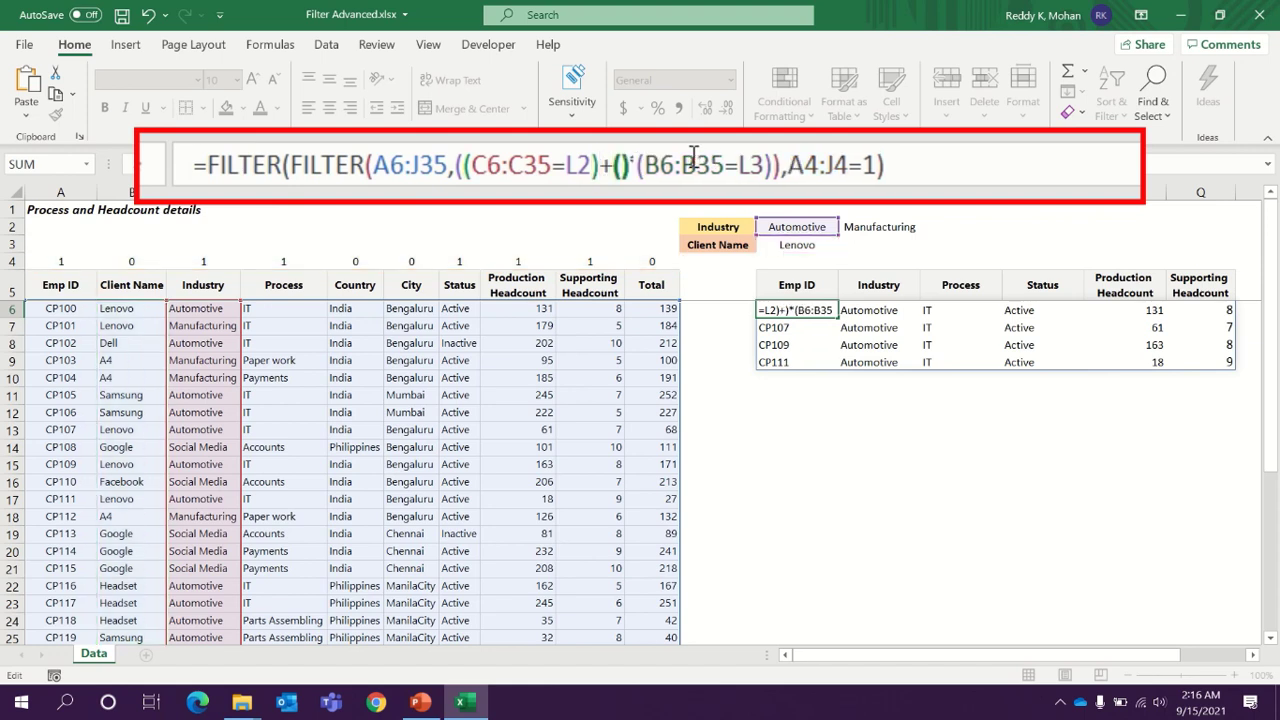
type("(")
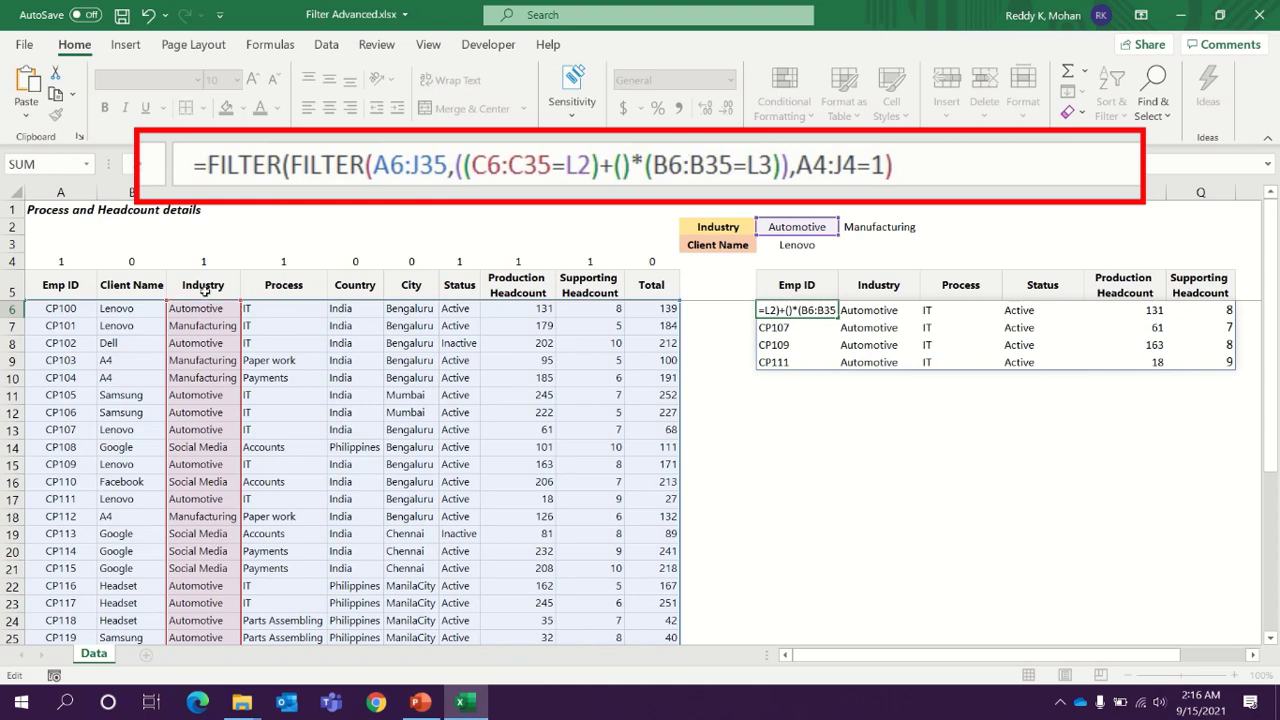
Add (C6:C35=M2) for Manufacturing and commit, giving five rows including CP101
left_click(208, 288)
key("Down")
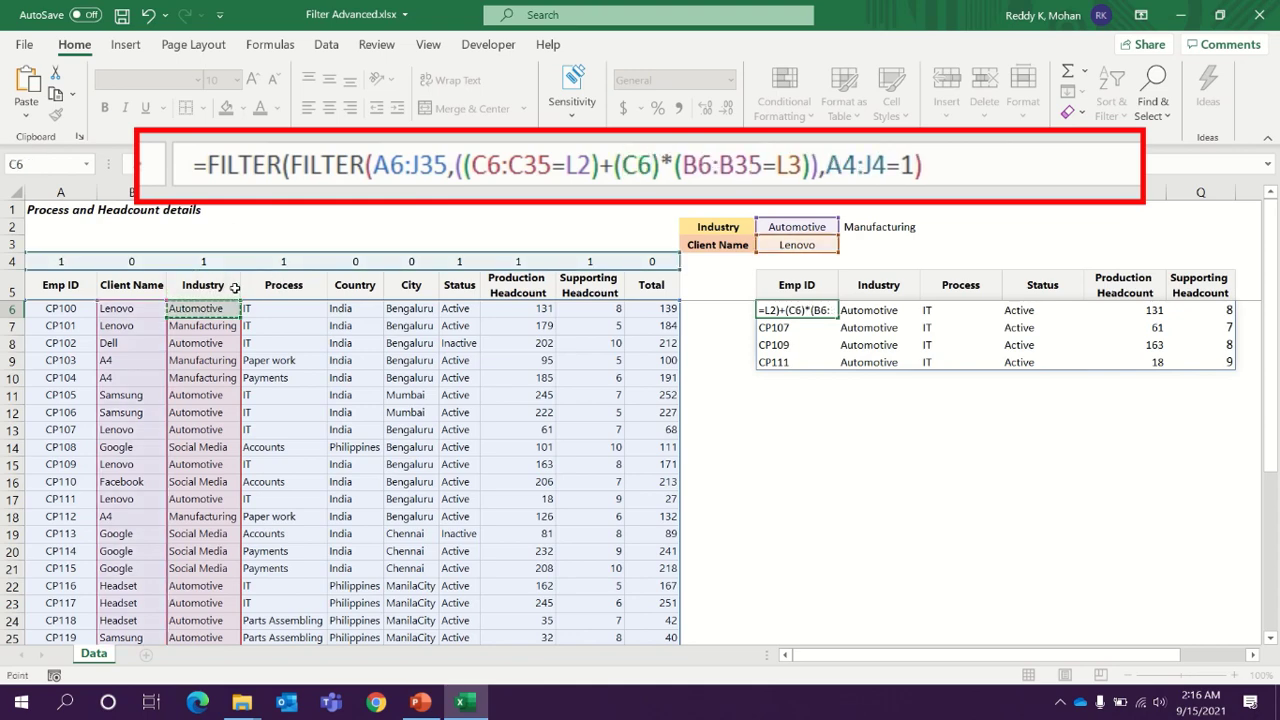
key("ctrl+shift+Down")
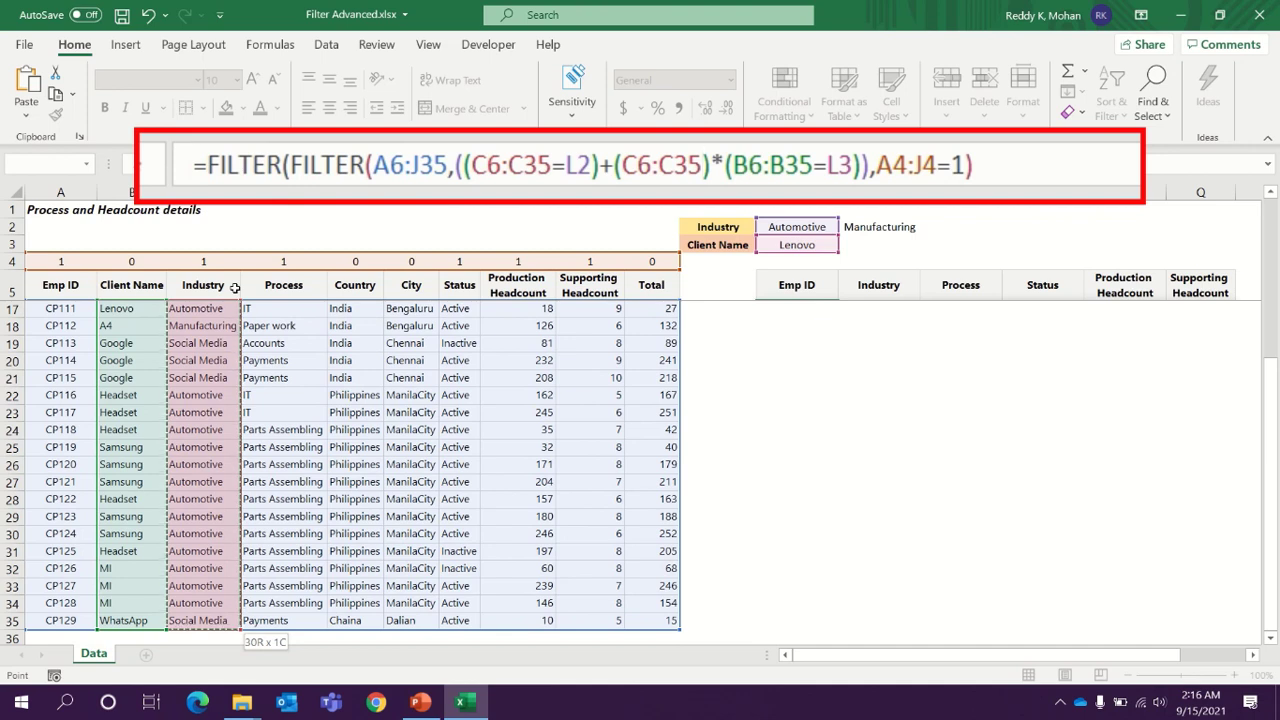
type("=")
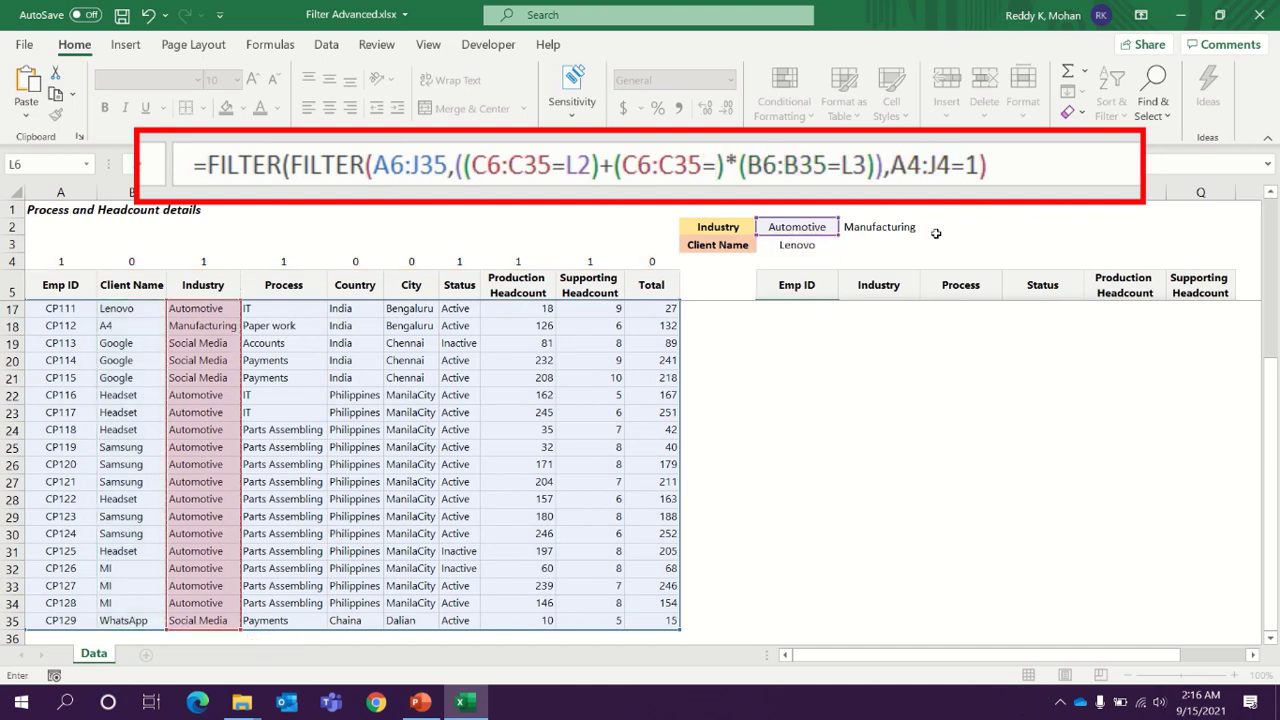
left_click(850, 227)
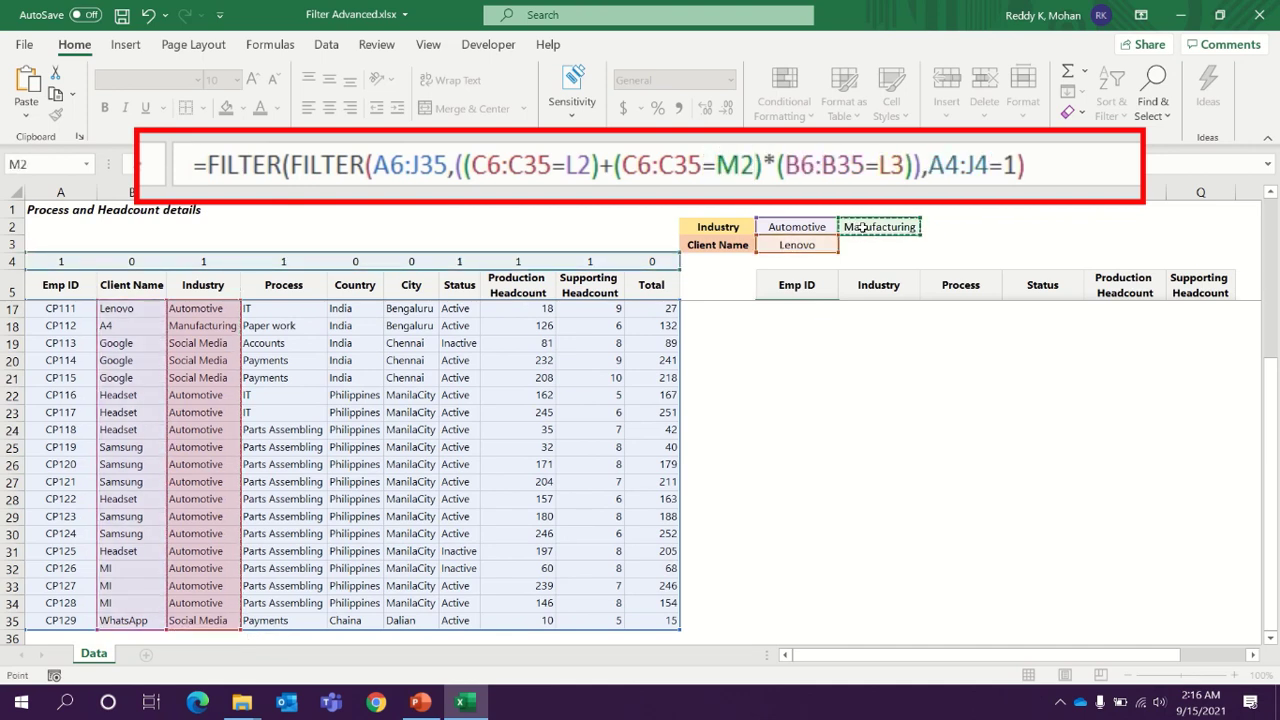
type(")")
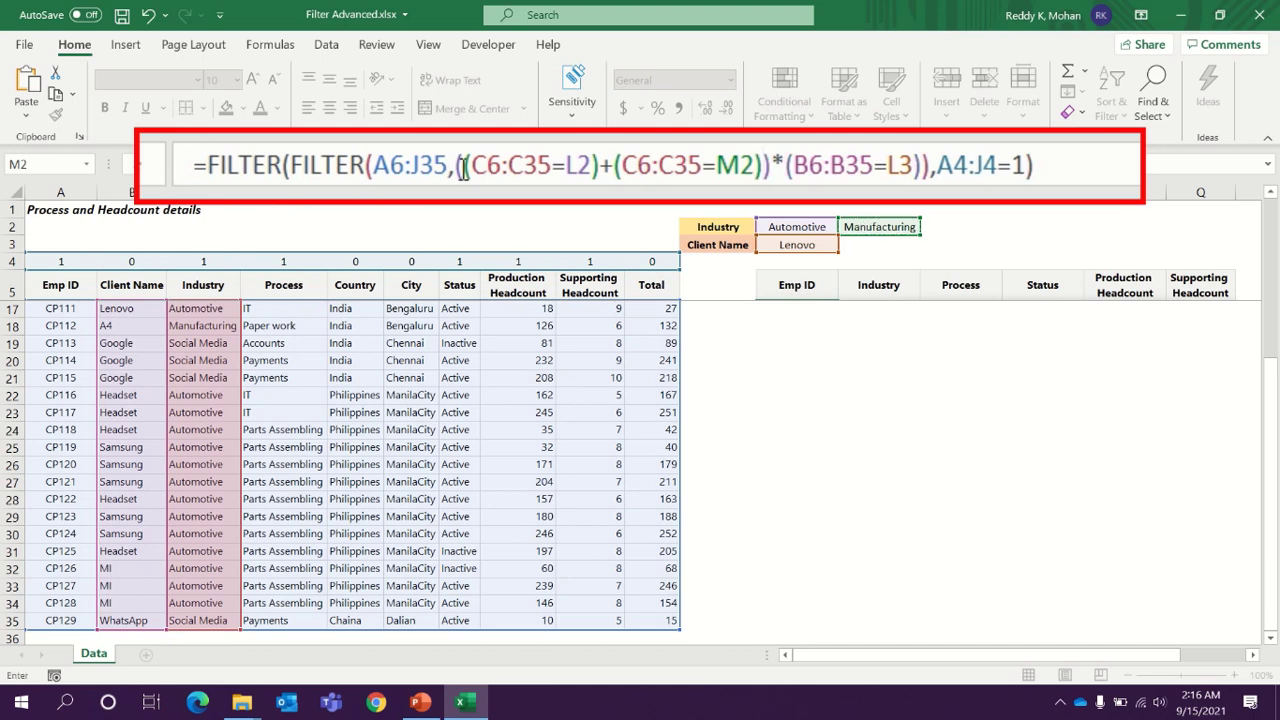
left_click(450, 166)
left_click(772, 165)
key("Return")
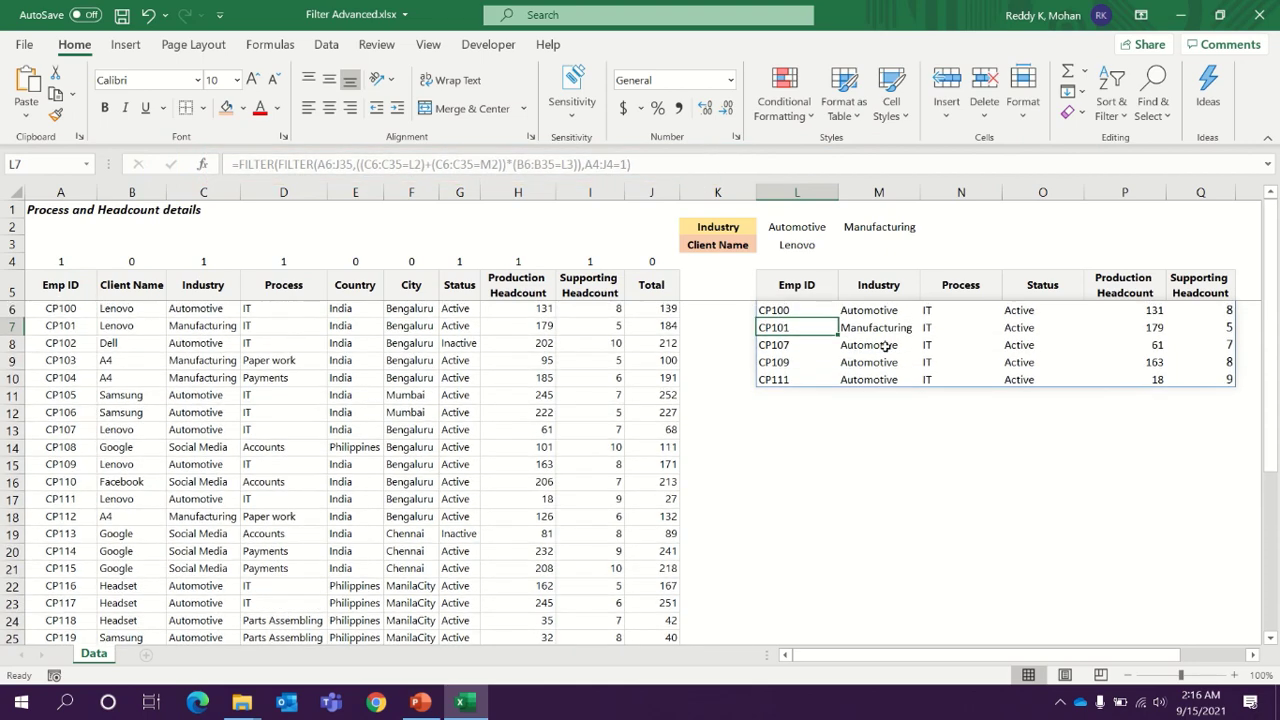
left_click_drag(866, 312, 866, 346)
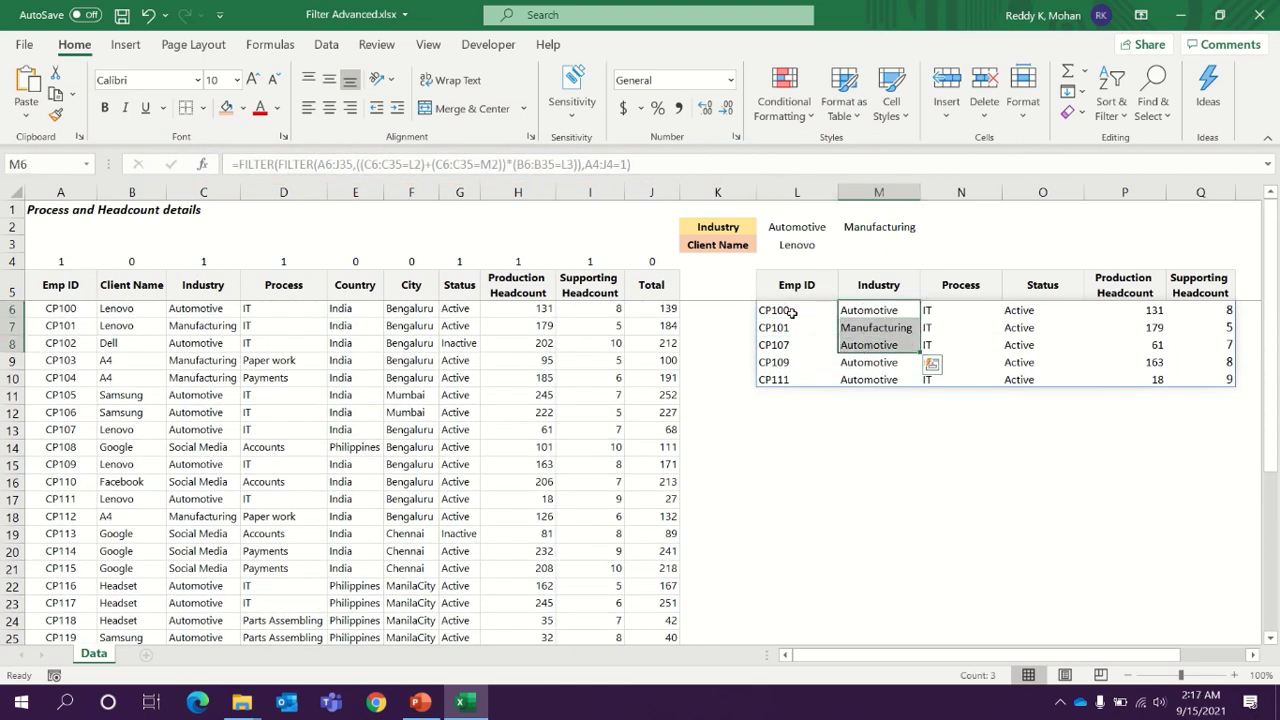
left_click_drag(862, 311, 861, 377)
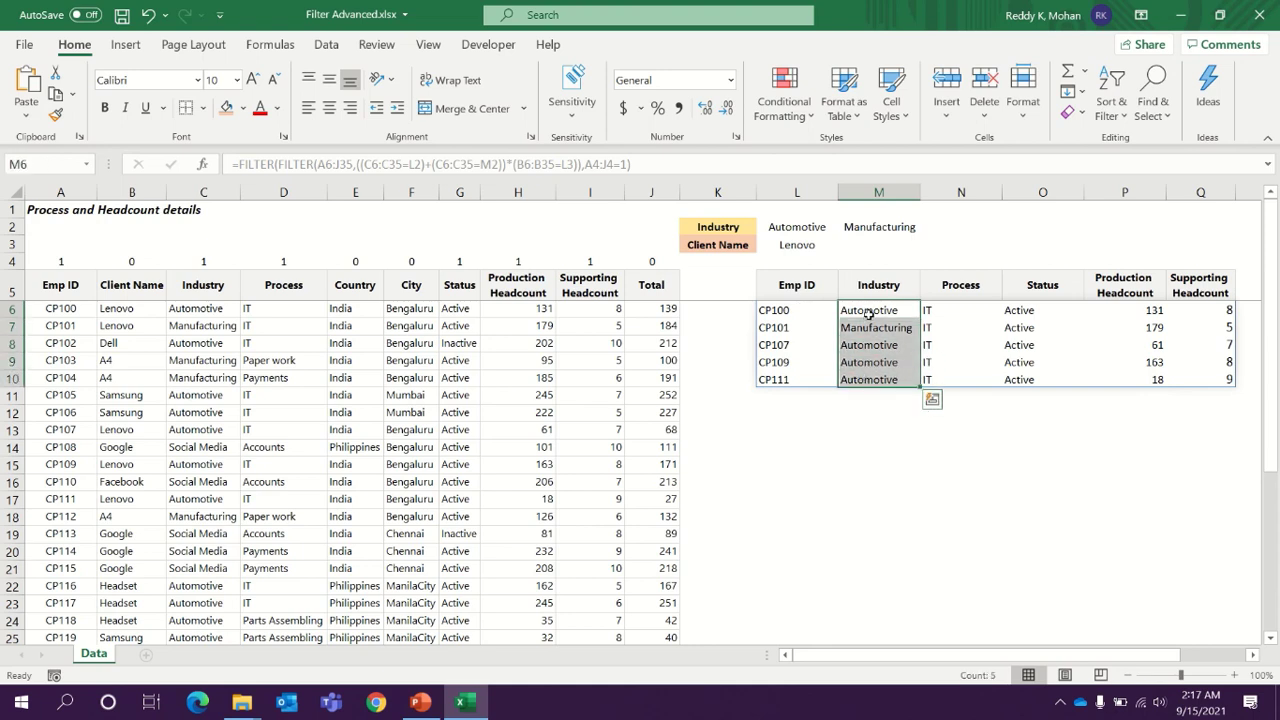
left_click(870, 330)
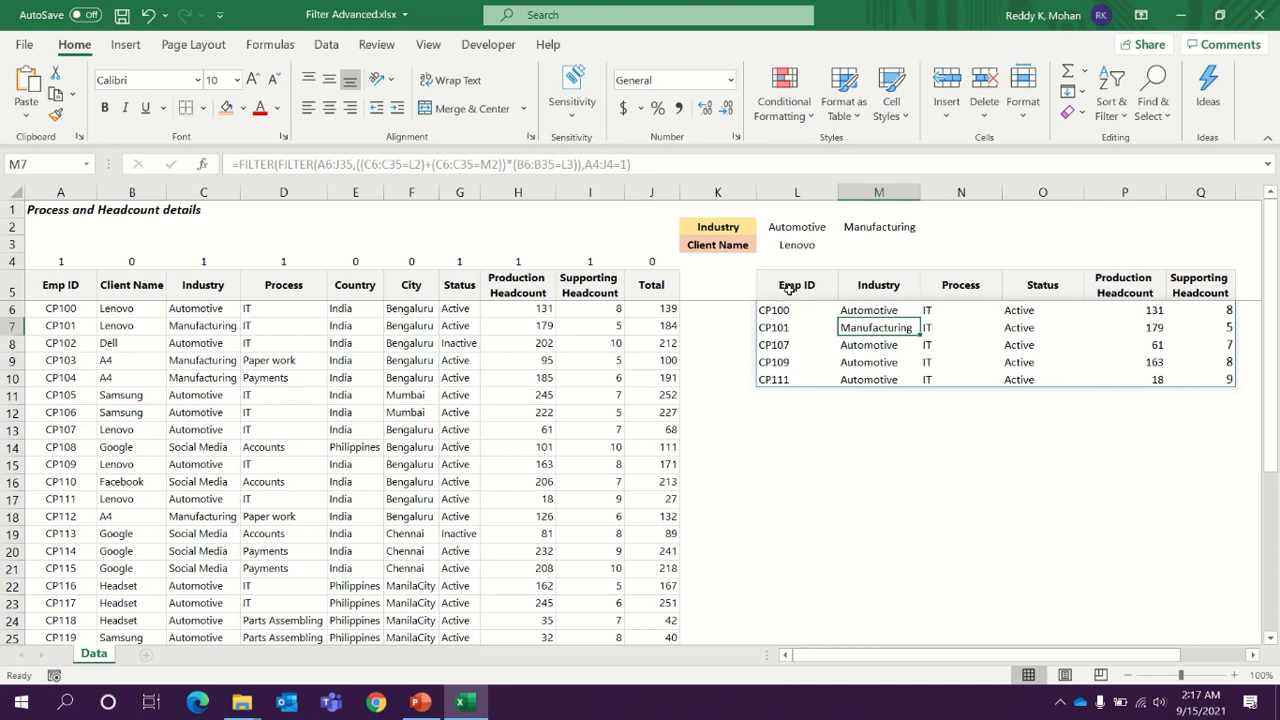
left_click_drag(790, 288, 1200, 292)
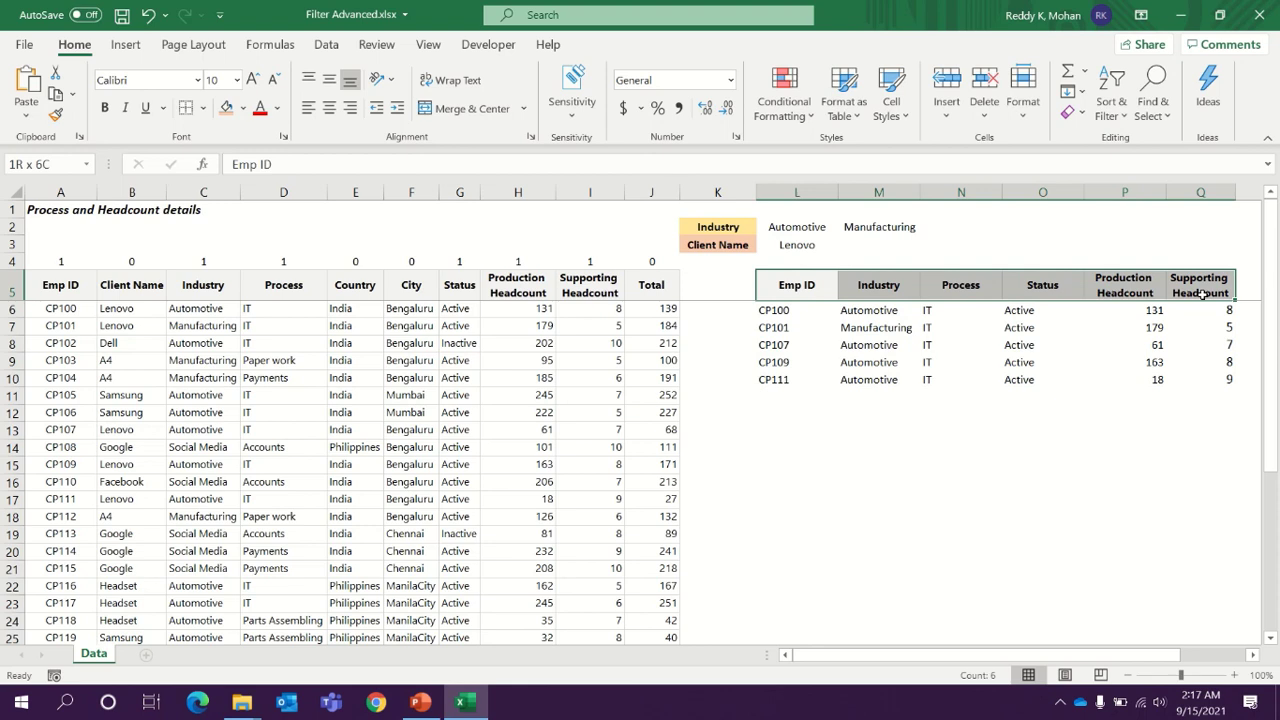
left_click(788, 310)
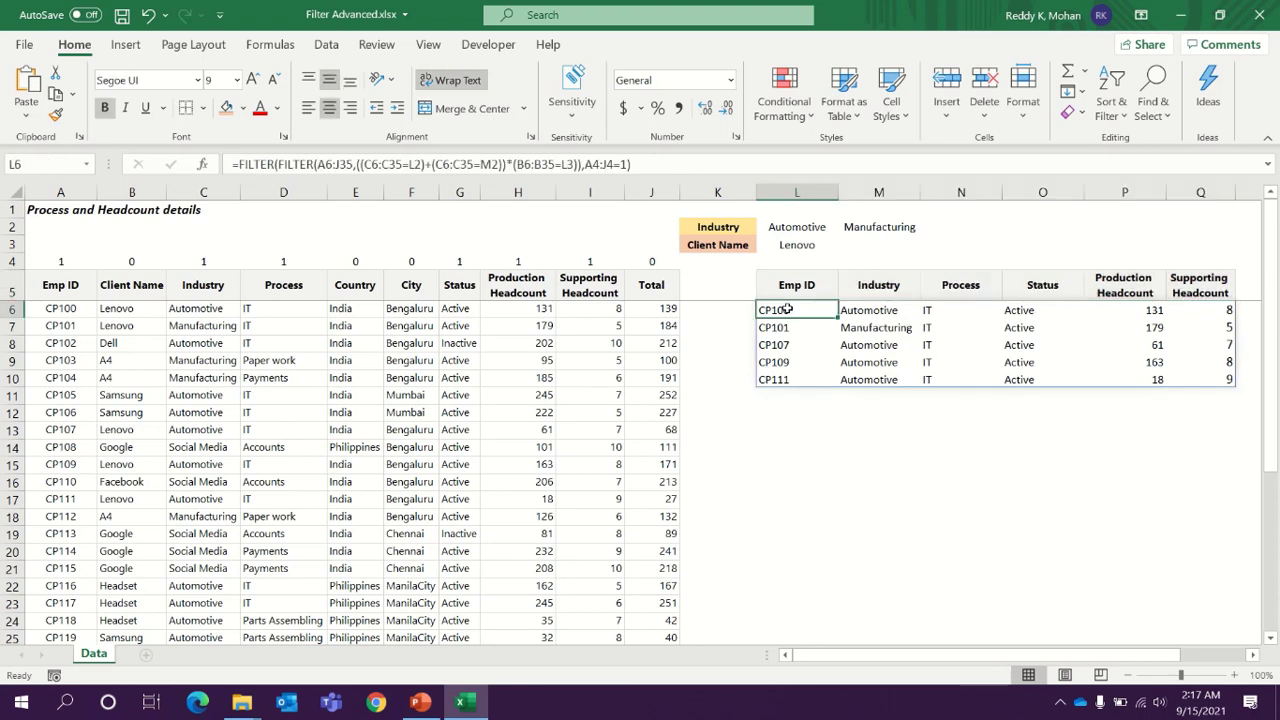
left_click_drag(788, 310, 790, 380)
left_click(496, 163)
left_click(507, 163)
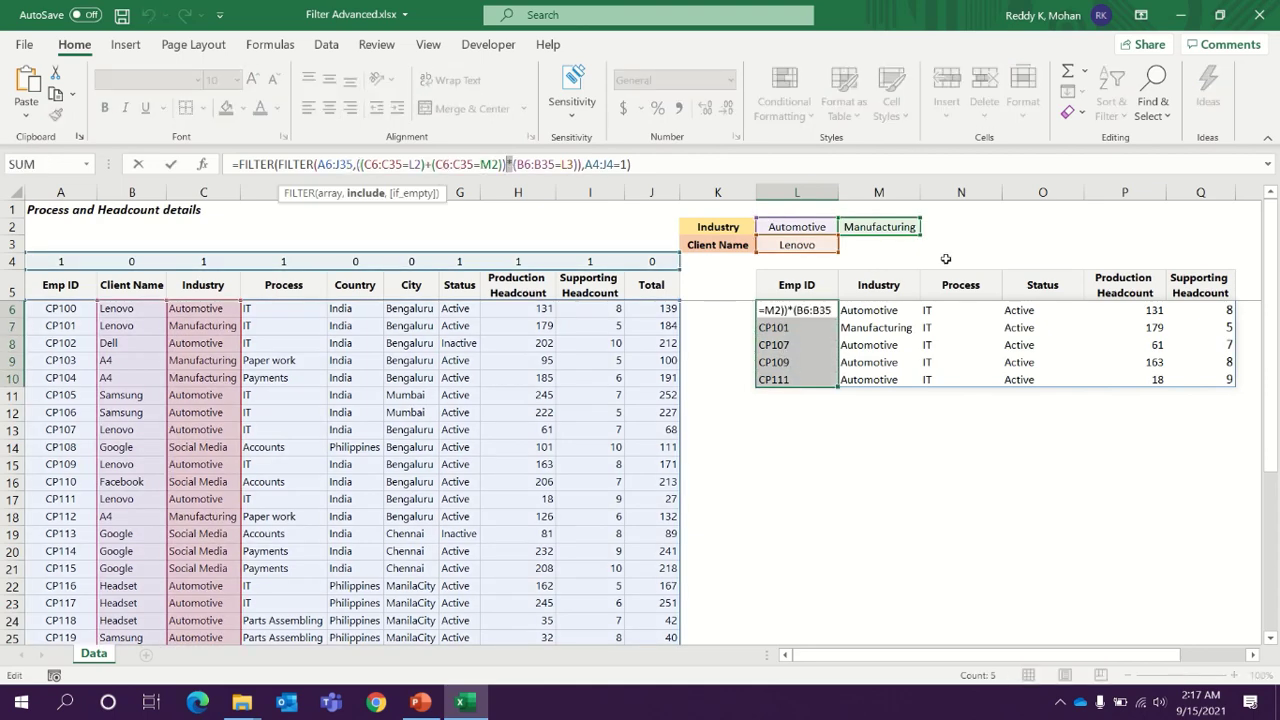
key("Return")
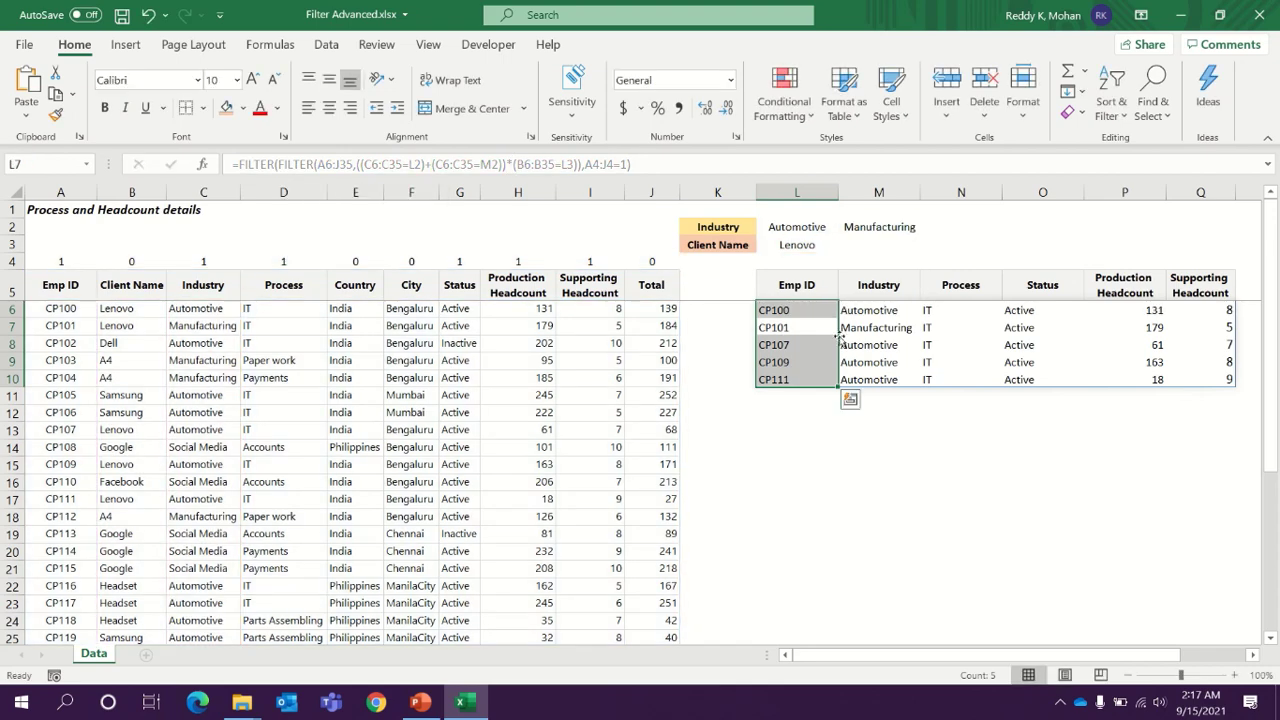
left_click(793, 310)
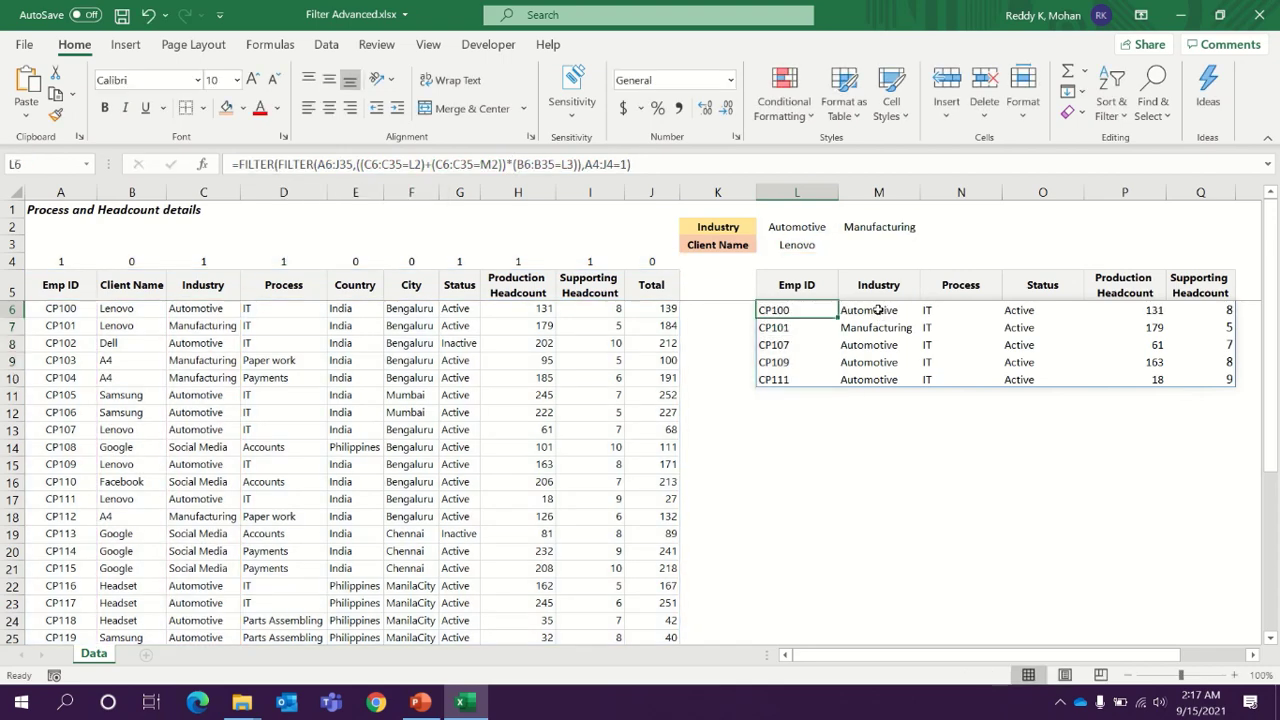
left_click_drag(810, 312, 1192, 376)
left_click(804, 316)
left_click(258, 165)
Wrap L6's formula in SORT(...,2,1) to order results ascending by Industry
type("sort")
key("Tab")
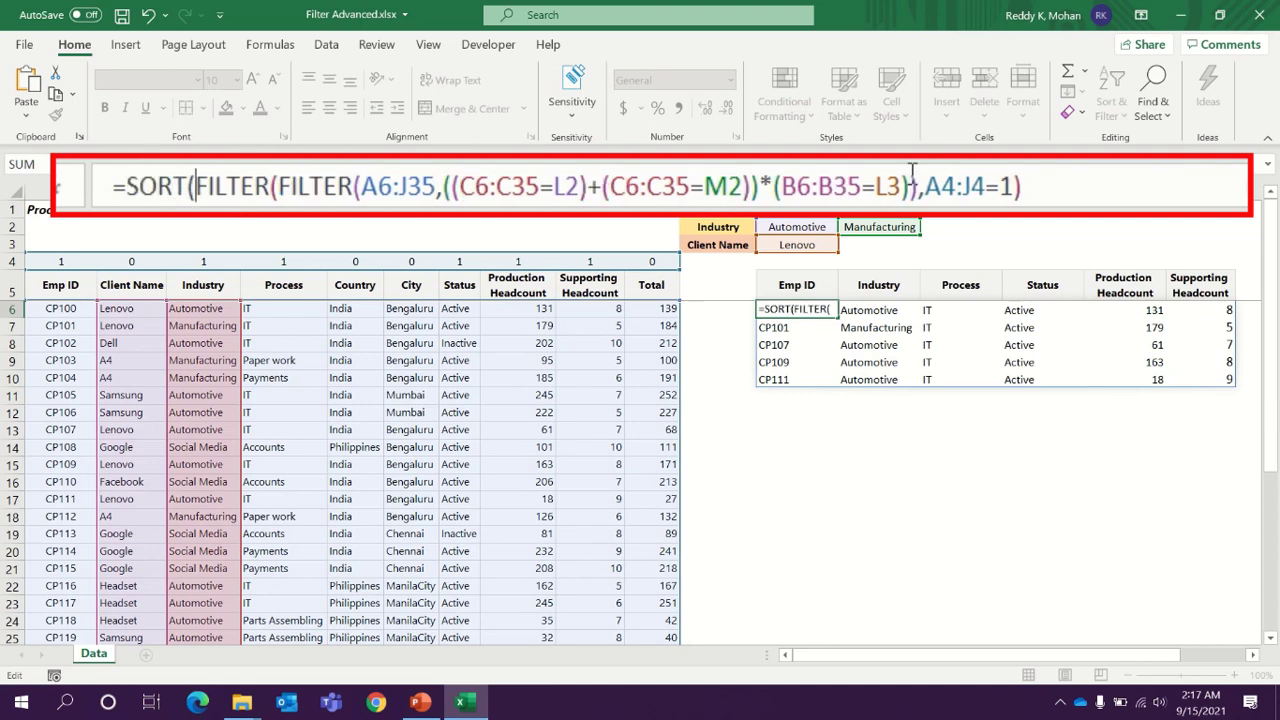
left_click(1038, 190)
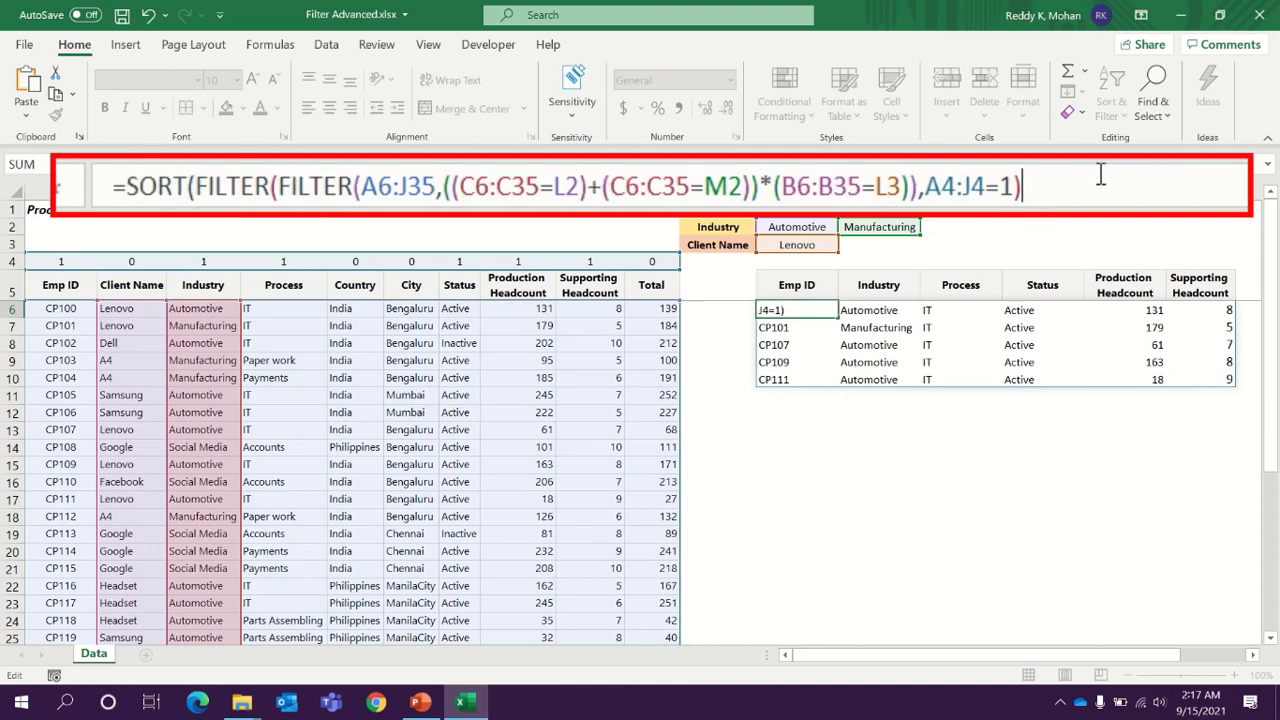
type(",")
type("2,")
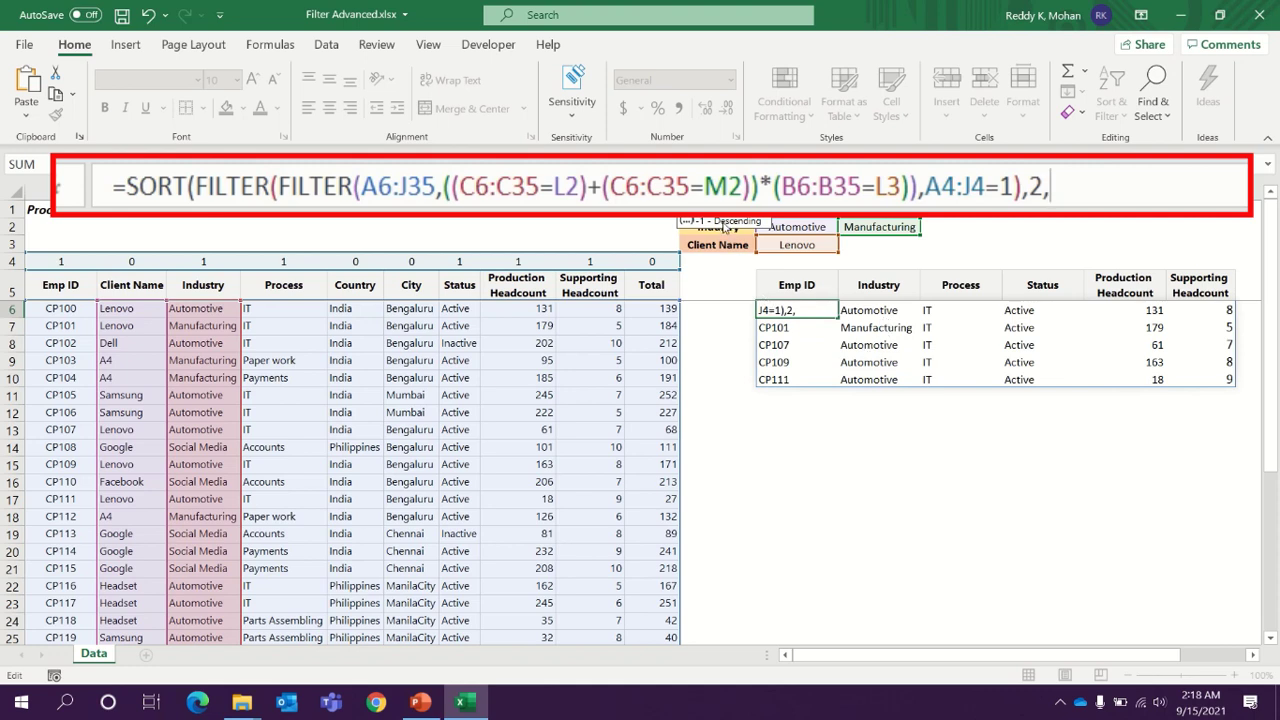
type("1")
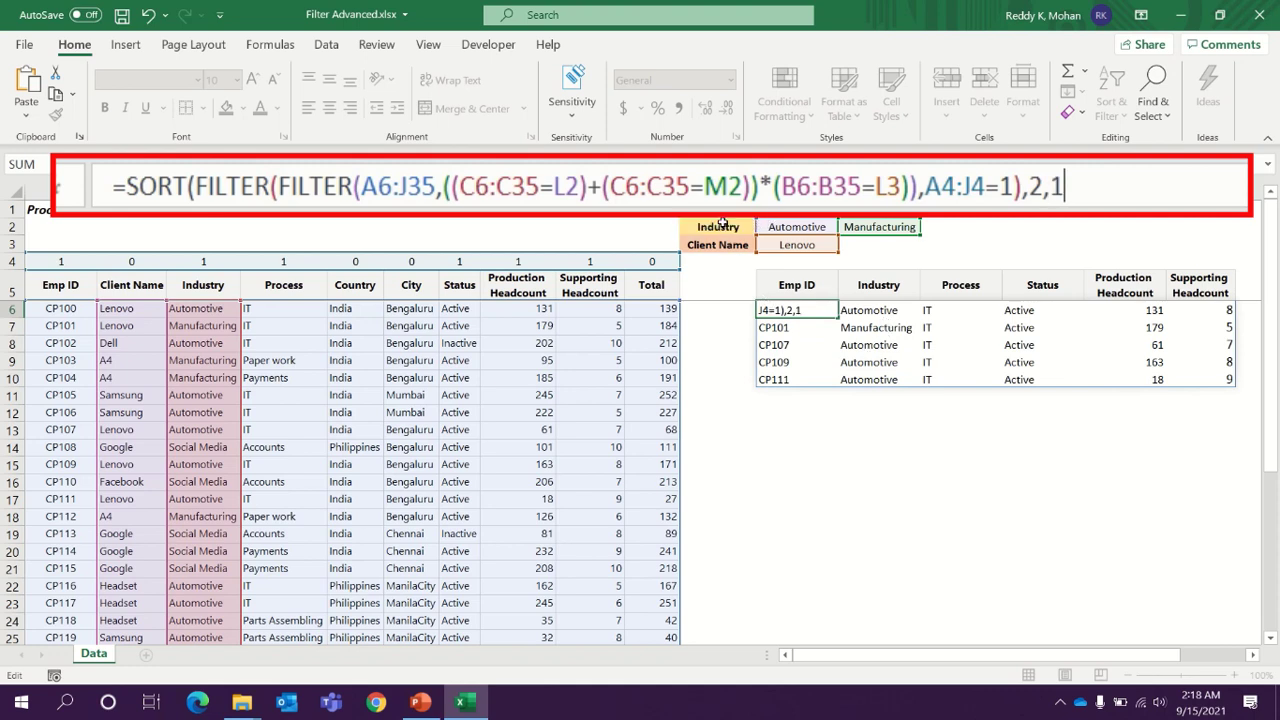
type(")")
key("Return")
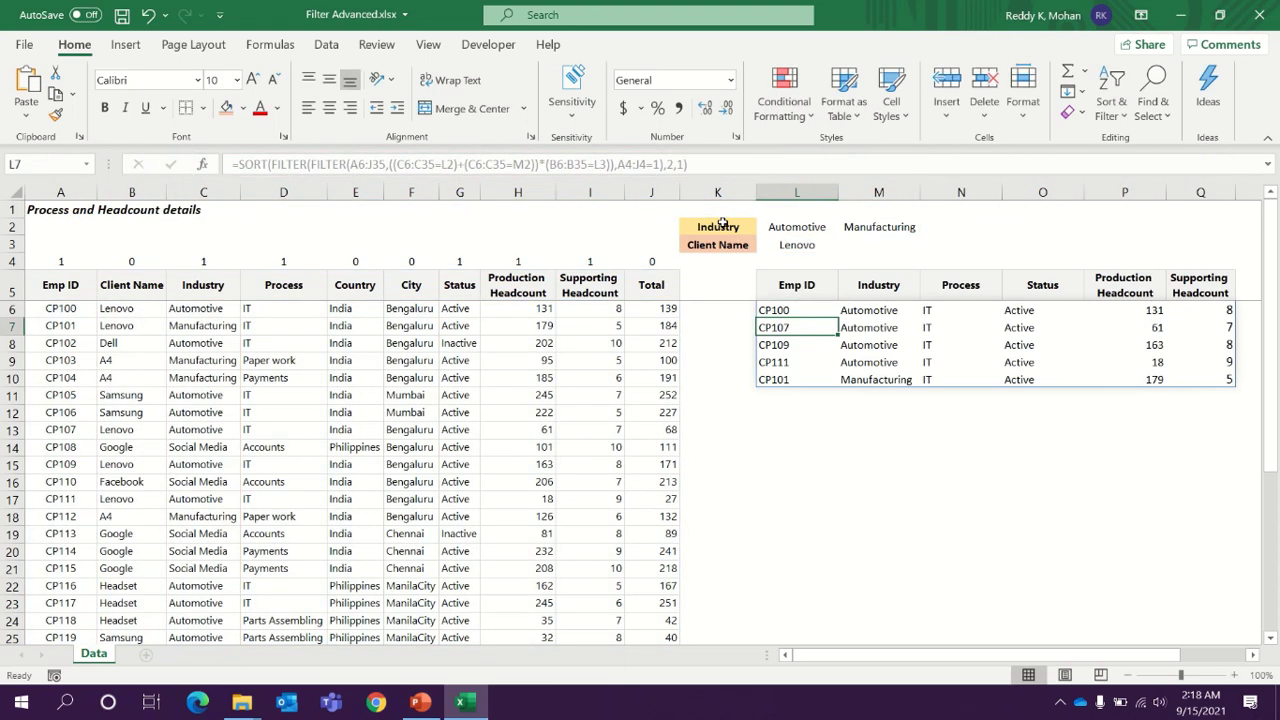
left_click_drag(860, 310, 861, 368)
left_click(864, 381)
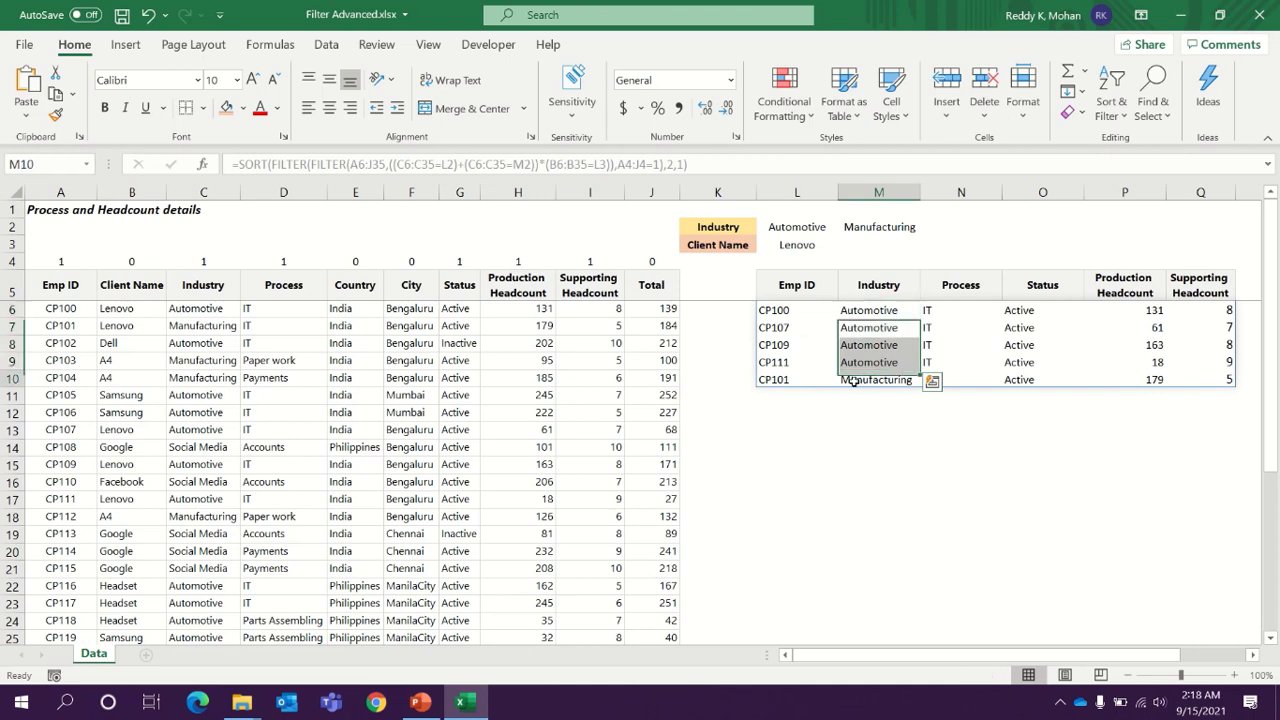
left_click(800, 310)
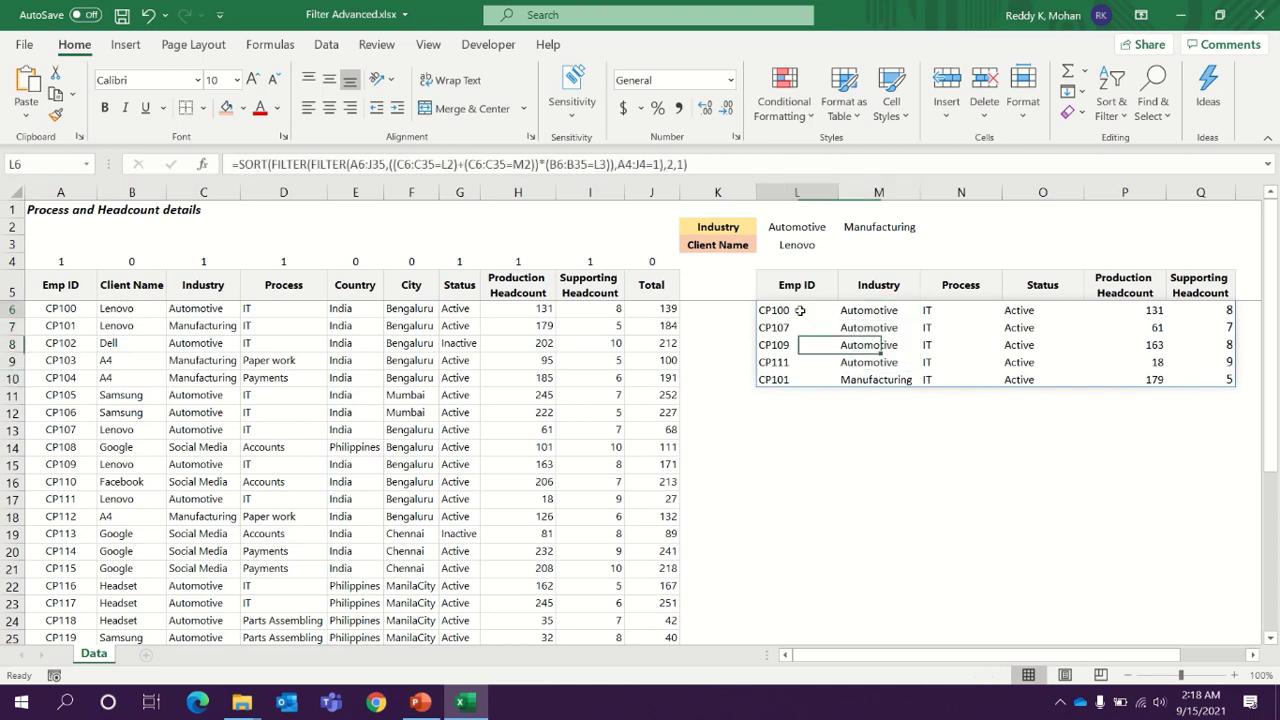